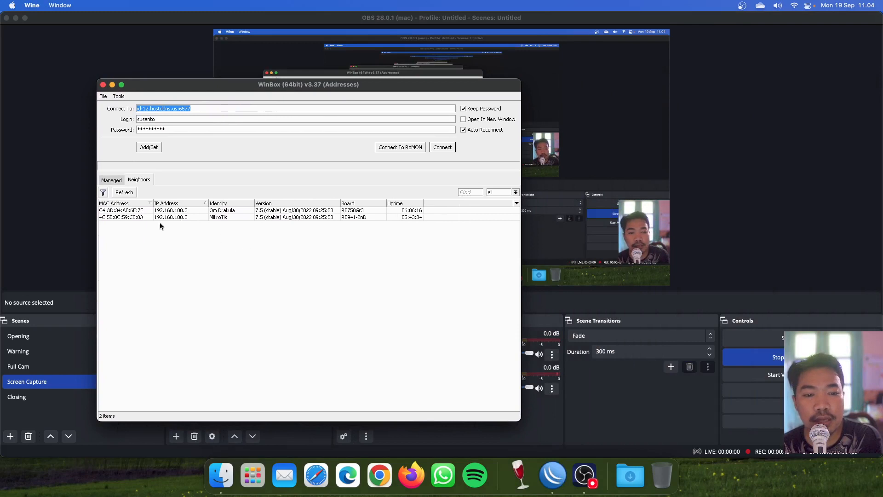
Step: Log in to the hAP lite router at its MAC address with the user's own login and password
{"action": "left_click", "coordinate": [296, 218]}
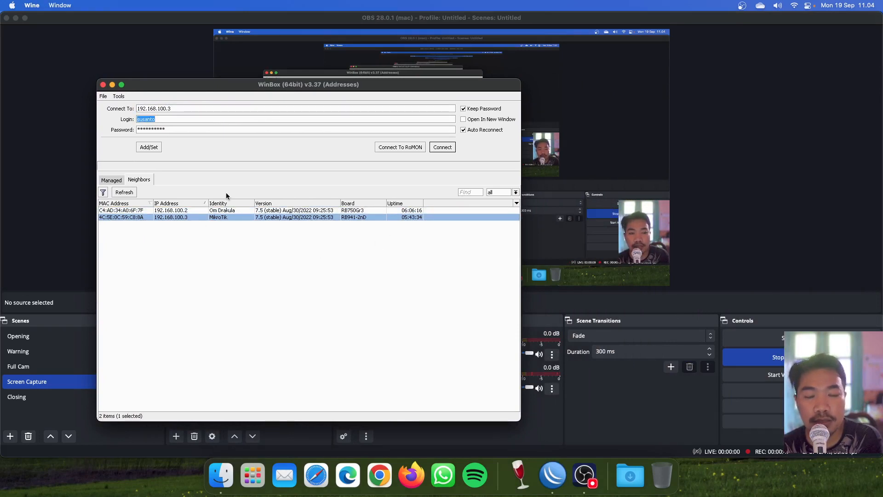
{"action": "key", "text": "BackSpace"}
{"action": "double_click", "coordinate": [214, 131]}
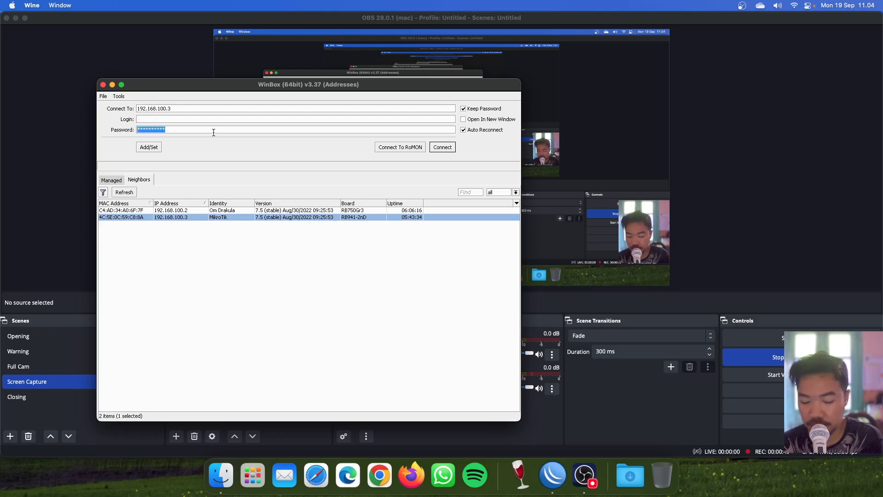
{"action": "key", "text": "BackSpace"}
{"action": "left_click", "coordinate": [141, 217]}
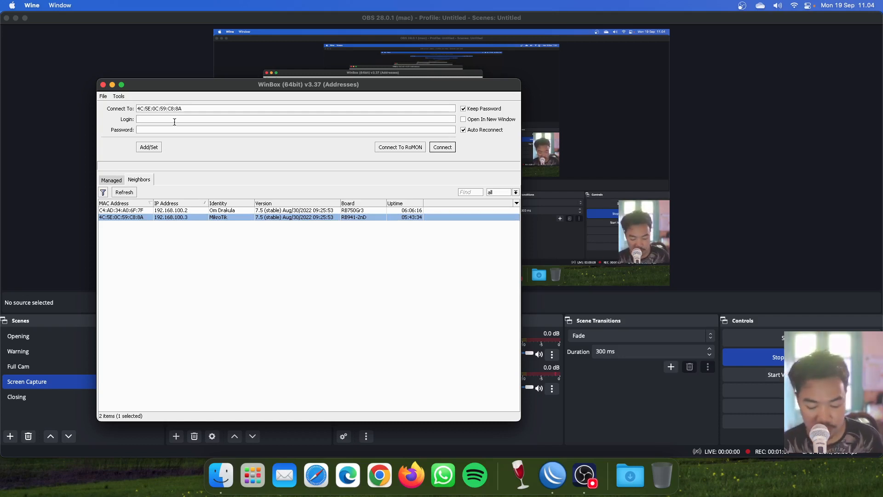
{"action": "type", "text": "kholisx"}
{"action": "key", "text": "Tab"}
{"action": "type", "text": "***"}
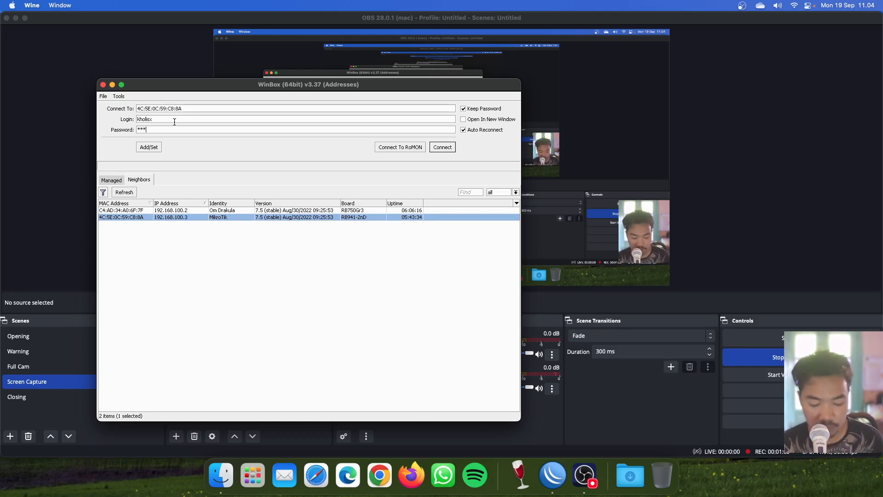
{"action": "key", "text": "BackSpace"}
{"action": "key", "text": "BackSpace"}
{"action": "type", "text": "**********"}
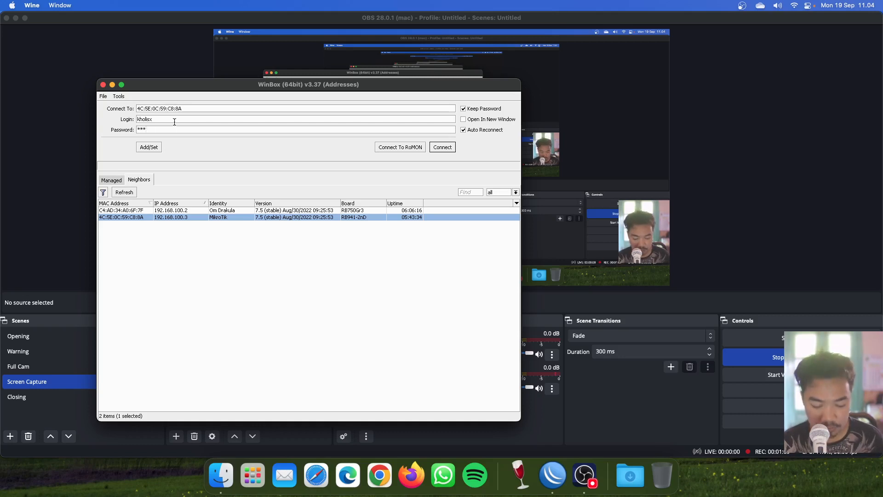
{"action": "left_click", "coordinate": [454, 146]}
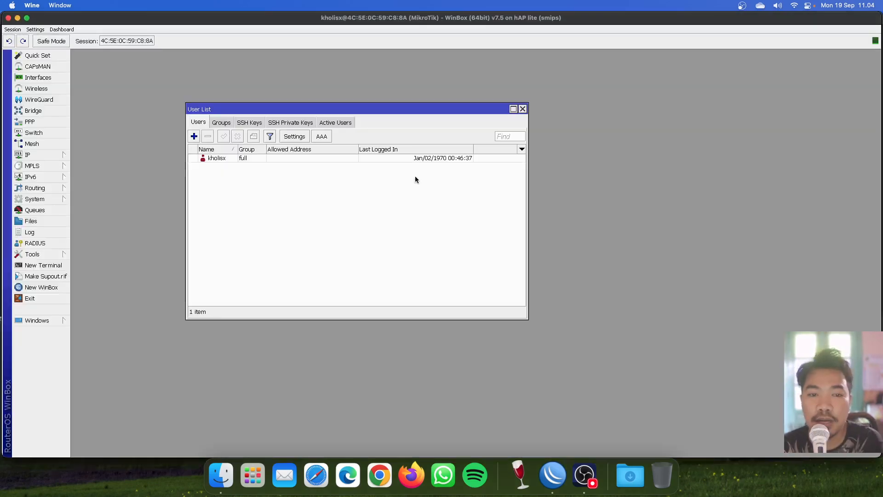
Step: Reset the router configuration with No Default Configuration and Do Not Backup ticked, confirming the reboot
{"action": "left_click", "coordinate": [523, 108]}
{"action": "left_click", "coordinate": [62, 79]}
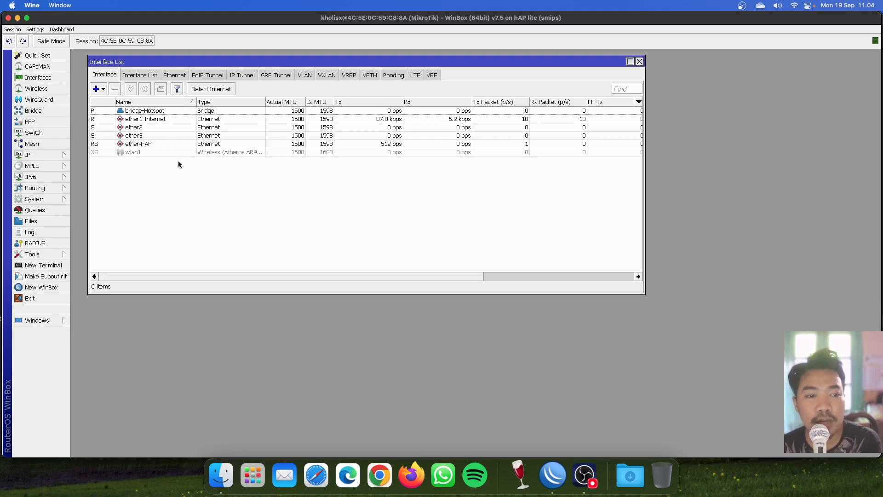
{"action": "left_click", "coordinate": [42, 199]}
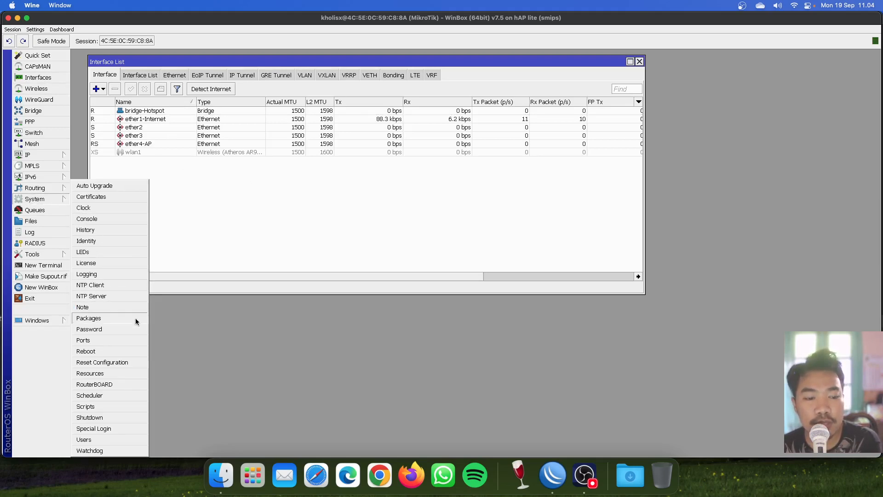
{"action": "left_click", "coordinate": [122, 362]}
{"action": "left_click_drag", "start_coordinate": [449, 269], "coordinate": [267, 189]}
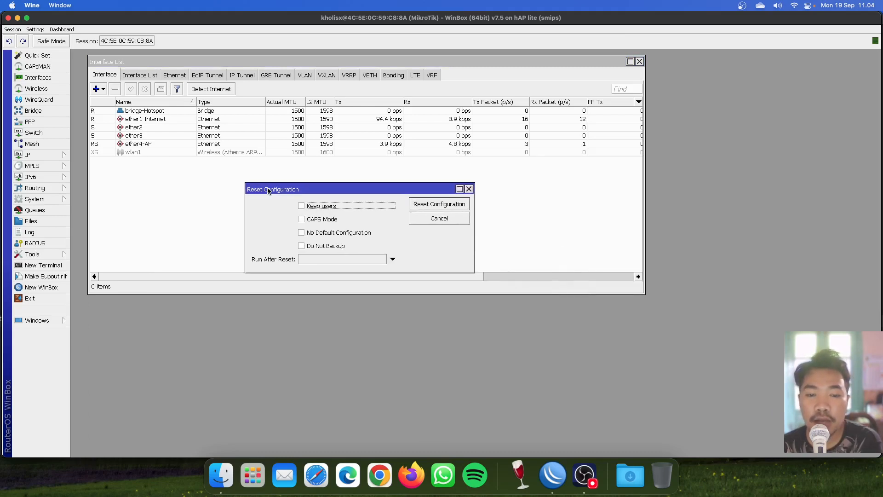
{"action": "left_click", "coordinate": [331, 233]}
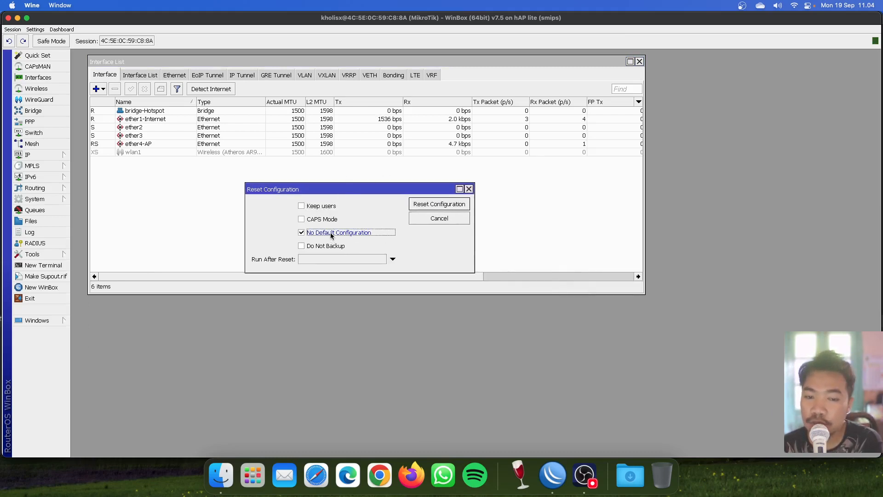
{"action": "left_click", "coordinate": [327, 246]}
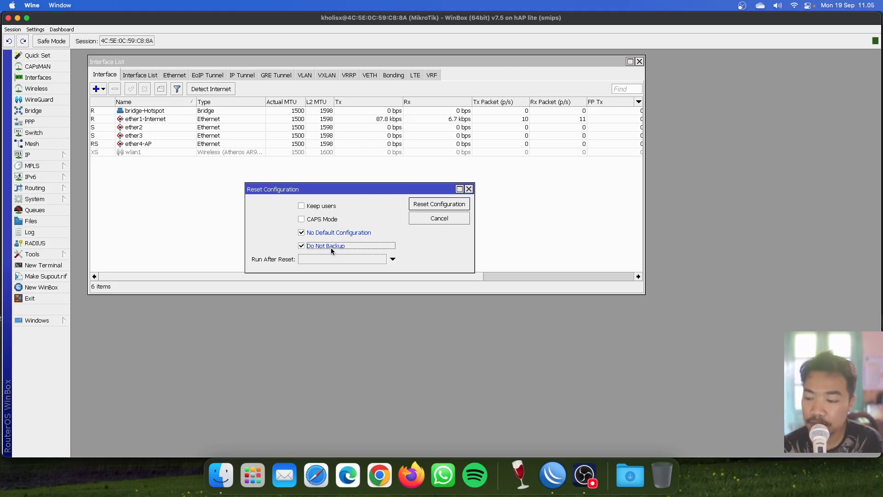
{"action": "left_click", "coordinate": [423, 204]}
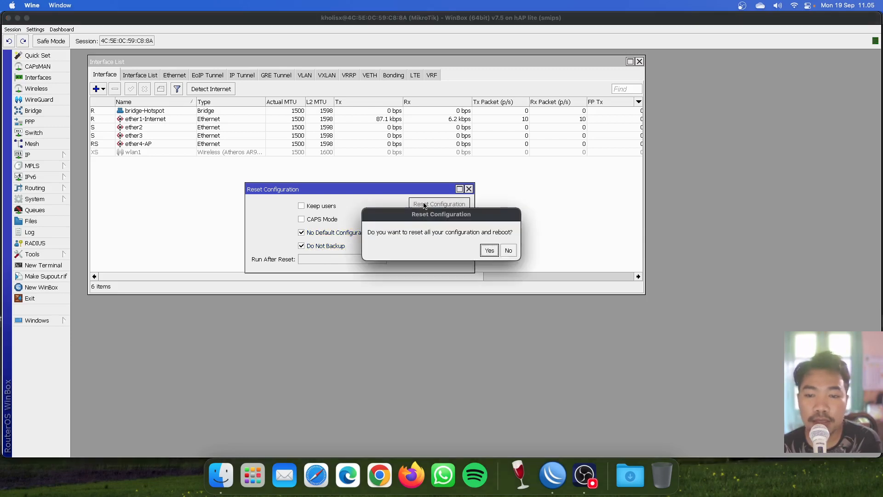
{"action": "left_click", "coordinate": [493, 250]}
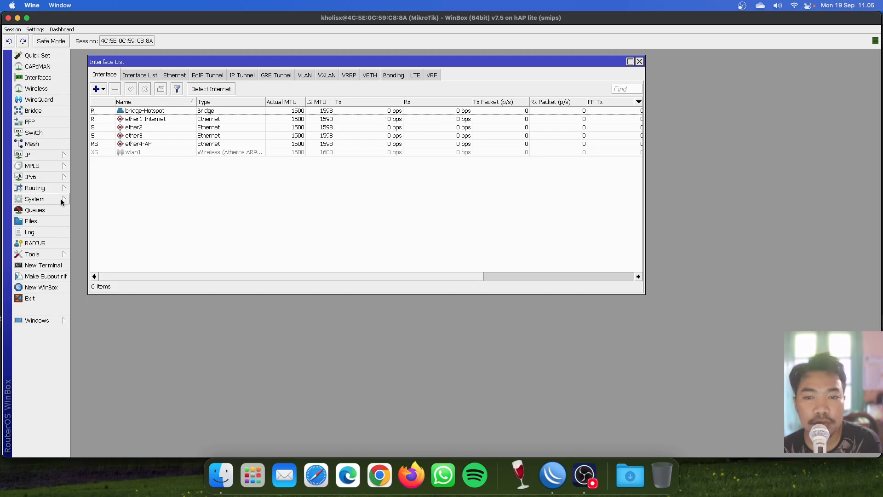
Step: Cancel the automatic reconnect and set the login to admin with an empty password
{"action": "left_click", "coordinate": [221, 144]}
{"action": "left_click", "coordinate": [239, 119]}
{"action": "left_click", "coordinate": [220, 144]}
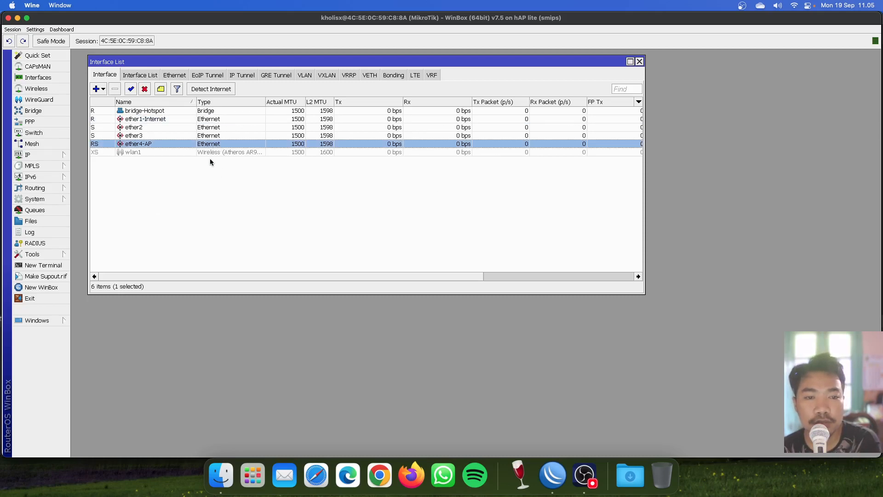
{"action": "left_click", "coordinate": [210, 173]}
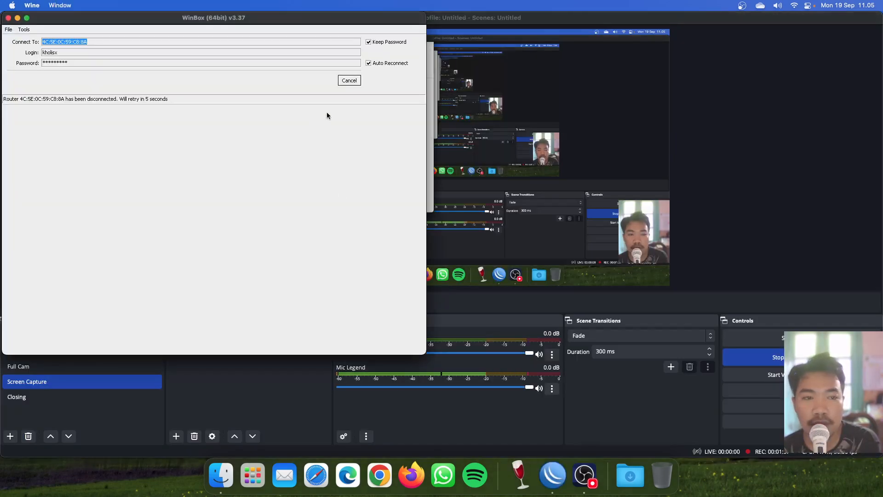
{"action": "left_click", "coordinate": [349, 81]}
{"action": "left_click_drag", "start_coordinate": [263, 21], "coordinate": [432, 95]}
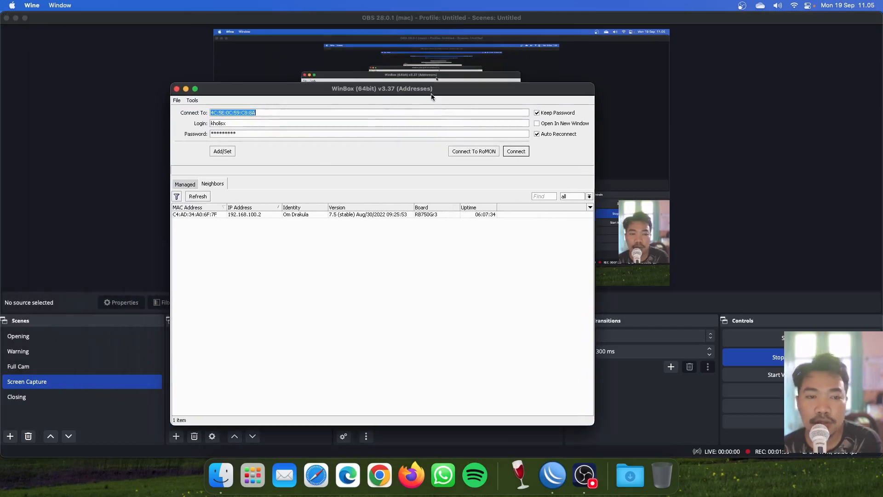
{"action": "left_click", "coordinate": [280, 133]}
{"action": "double_click", "coordinate": [280, 133]}
{"action": "key", "text": "BackSpace"}
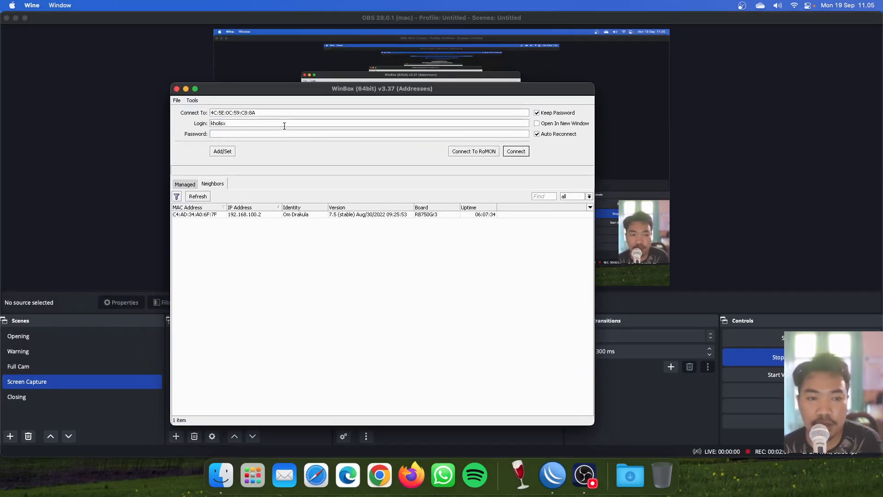
{"action": "double_click", "coordinate": [285, 122]}
{"action": "type", "text": "admin"}
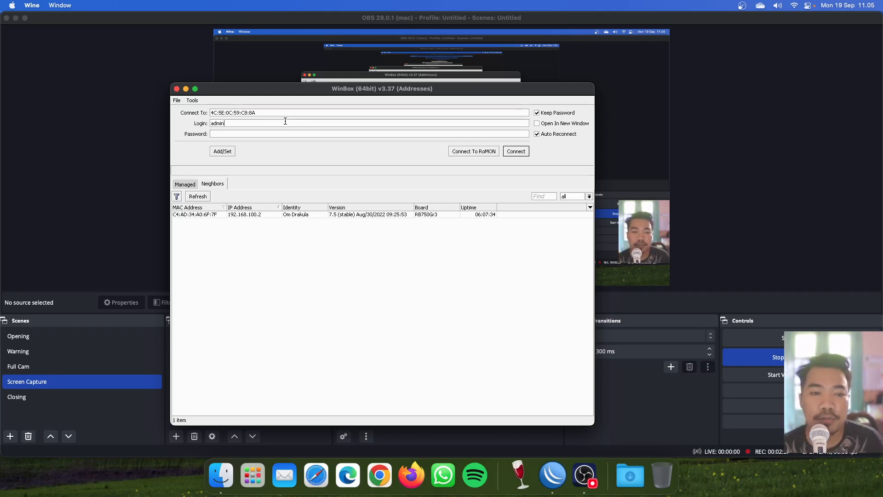
Step: Refresh the neighbor list and connect to the reset MikroTik router by MAC address
{"action": "left_click", "coordinate": [207, 197]}
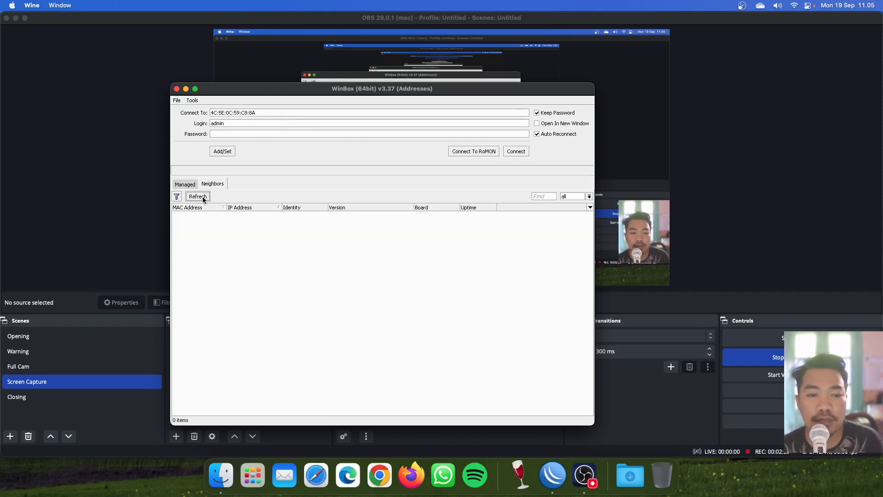
{"action": "left_click", "coordinate": [213, 215]}
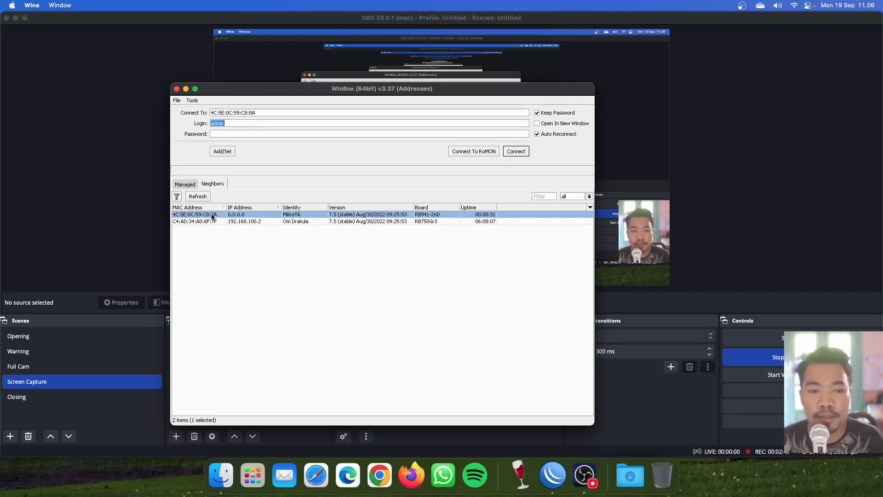
{"action": "left_click", "coordinate": [514, 155]}
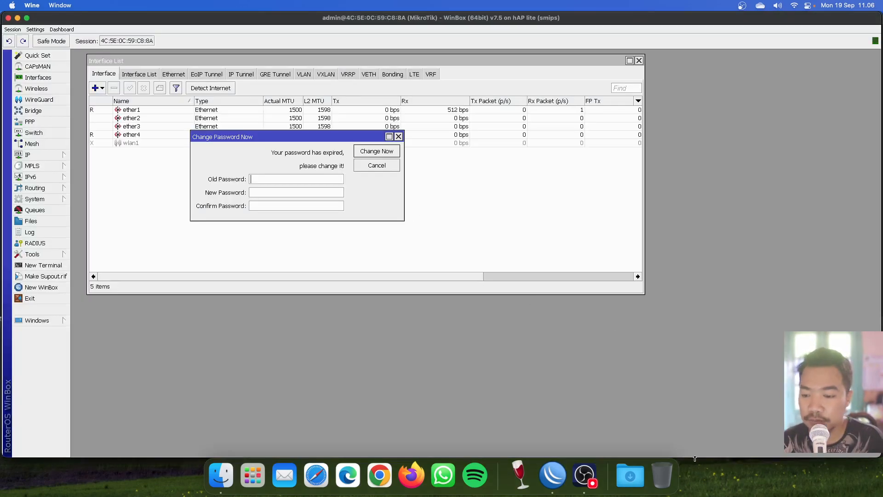
Step: Bring up the System > Users list beside the password-change prompt
{"action": "mouse_move", "coordinate": [696, 459]}
{"action": "left_mouse_down"}
{"action": "mouse_move", "coordinate": [695, 429]}
{"action": "mouse_move", "coordinate": [691, 443]}
{"action": "left_mouse_up"}
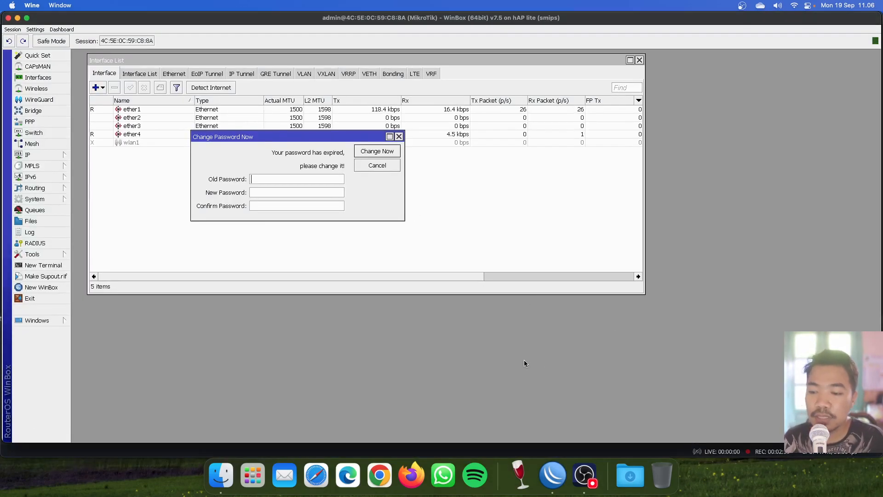
{"action": "left_click_drag", "start_coordinate": [282, 140], "coordinate": [261, 174]}
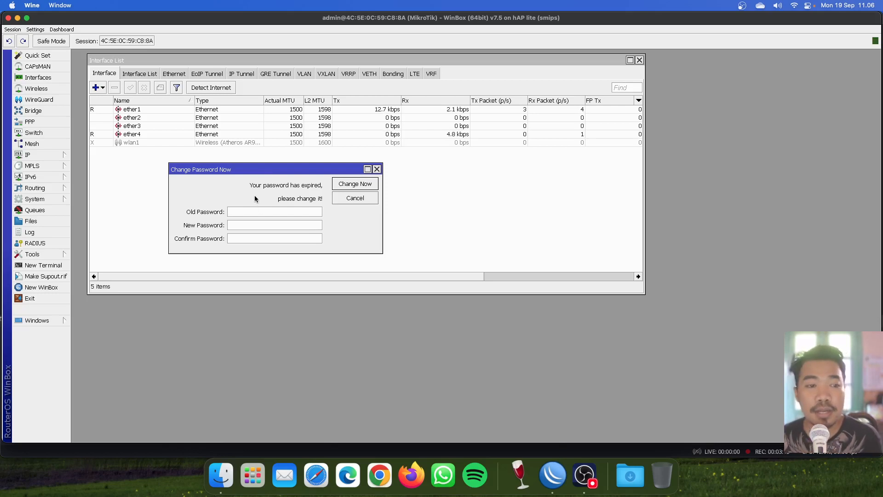
{"action": "left_click", "coordinate": [55, 200]}
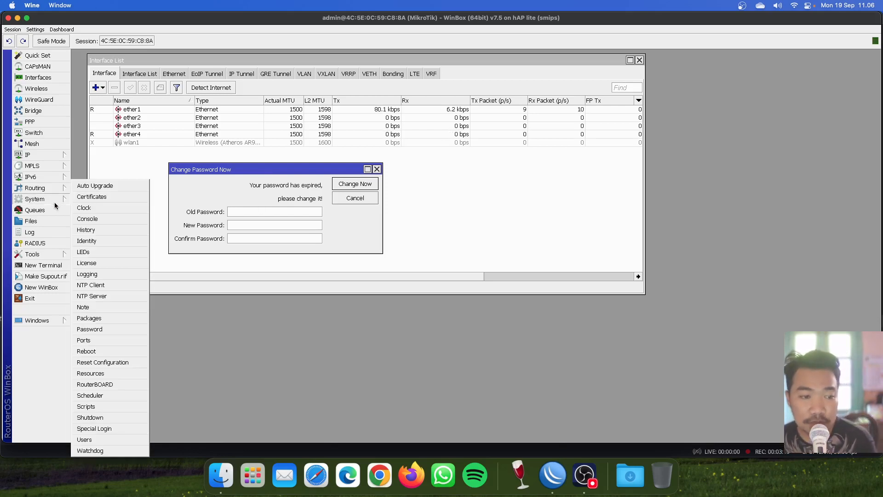
{"action": "left_click", "coordinate": [115, 439]}
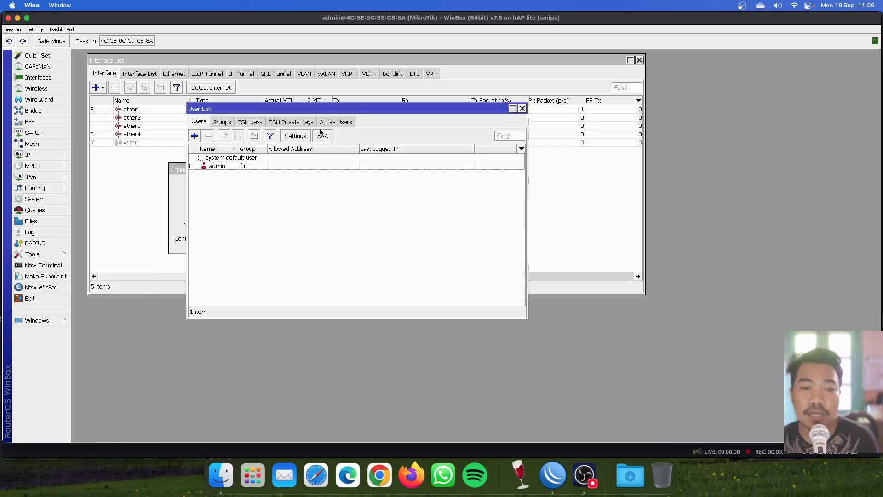
{"action": "left_click_drag", "start_coordinate": [288, 120], "coordinate": [423, 170]}
Step: Create a new user in the full group with its own password
{"action": "left_click", "coordinate": [329, 178]}
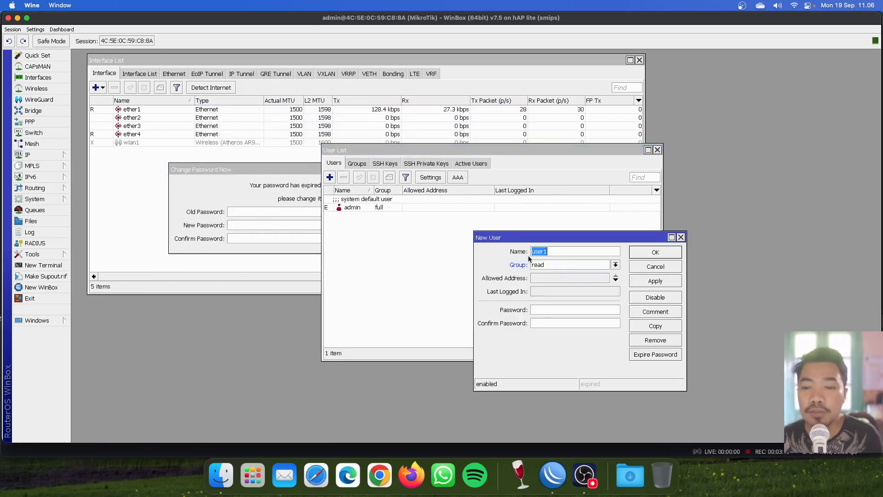
{"action": "type", "text": "kholisx"}
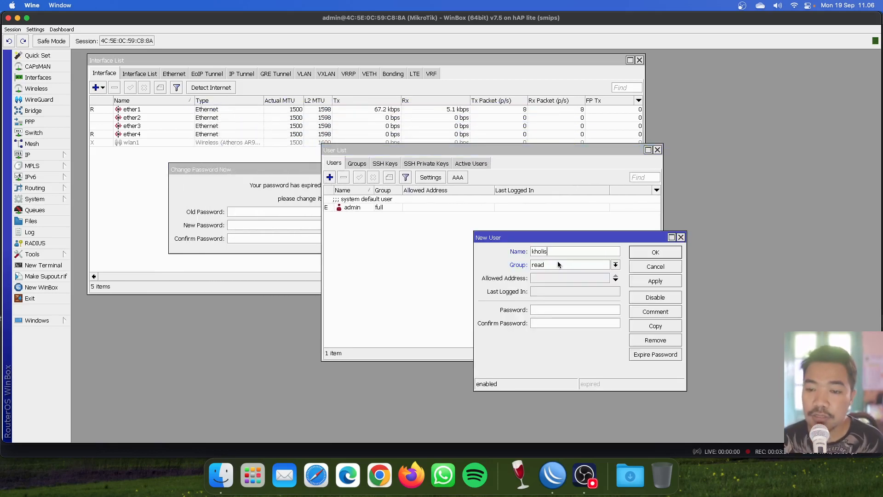
{"action": "left_click", "coordinate": [555, 263]}
{"action": "left_click", "coordinate": [552, 274]}
{"action": "left_click", "coordinate": [551, 309]}
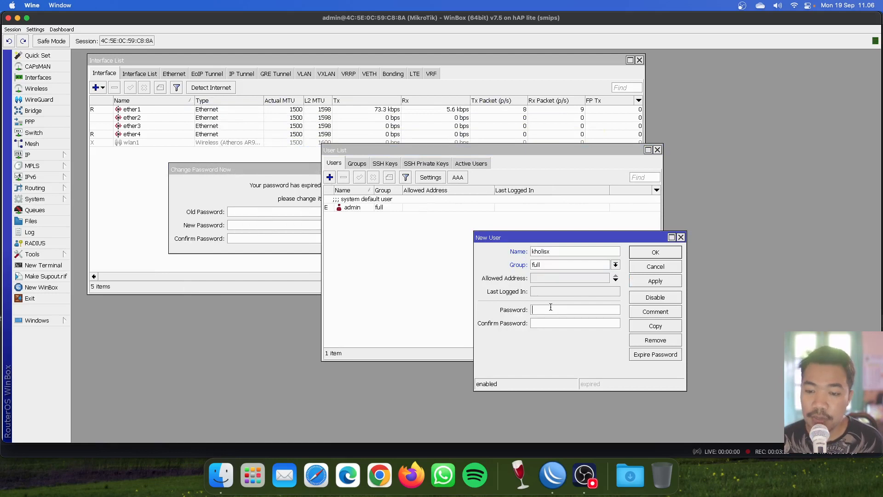
{"action": "type", "text": "*********"}
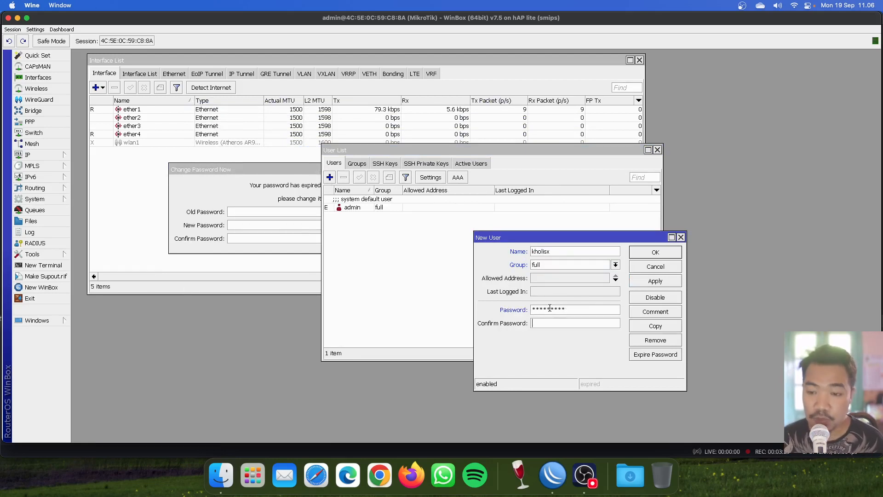
{"action": "key", "text": "Tab"}
{"action": "type", "text": "*********"}
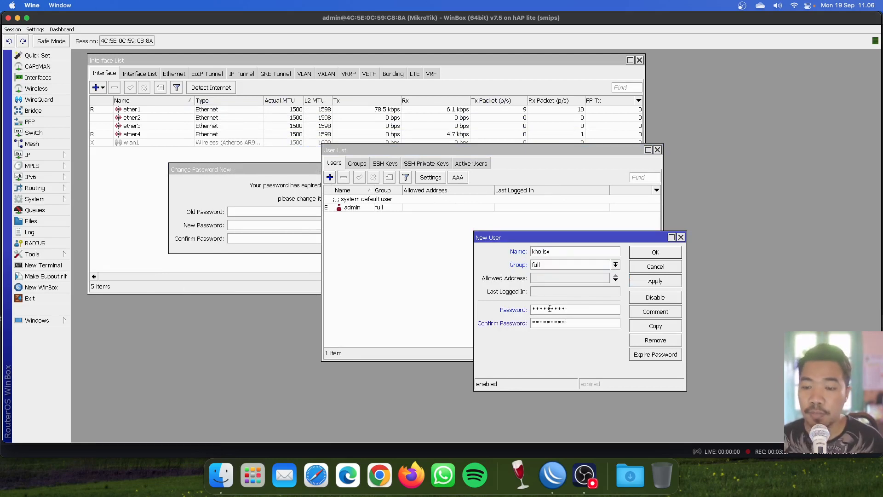
{"action": "left_click", "coordinate": [642, 254]}
Step: Delete the default admin user, dismiss the password prompt, and start a New WinBox window
{"action": "left_click", "coordinate": [375, 207]}
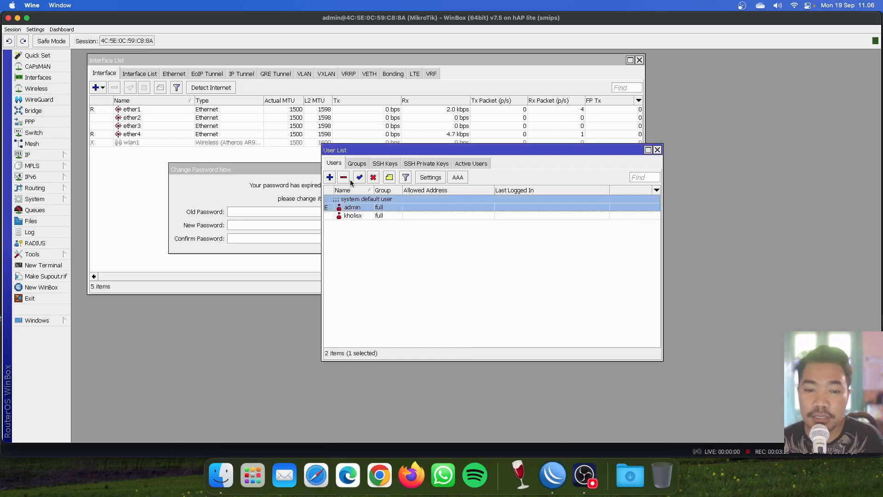
{"action": "left_click", "coordinate": [343, 177]}
{"action": "left_click", "coordinate": [362, 200]}
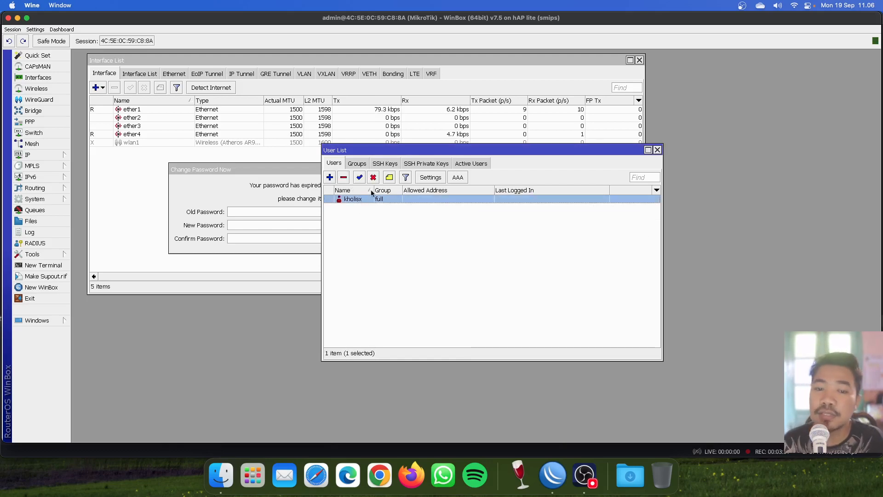
{"action": "left_click", "coordinate": [289, 174]}
{"action": "left_click", "coordinate": [376, 169]}
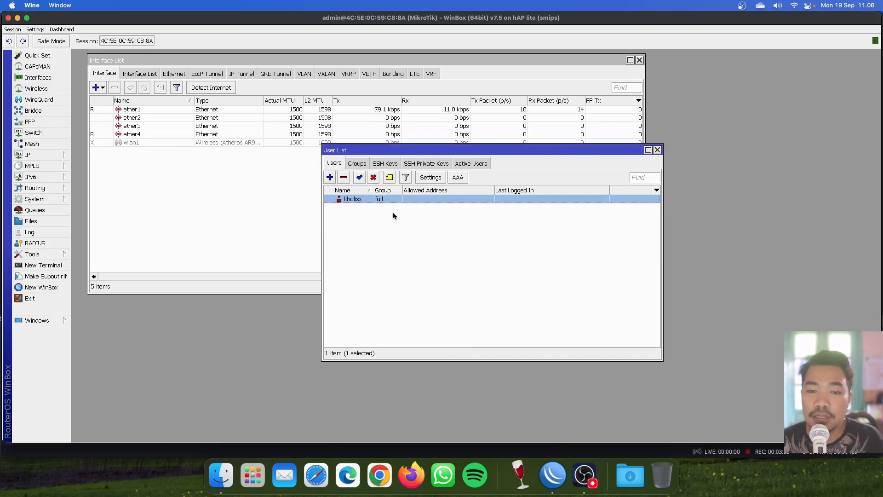
{"action": "left_click", "coordinate": [46, 287]}
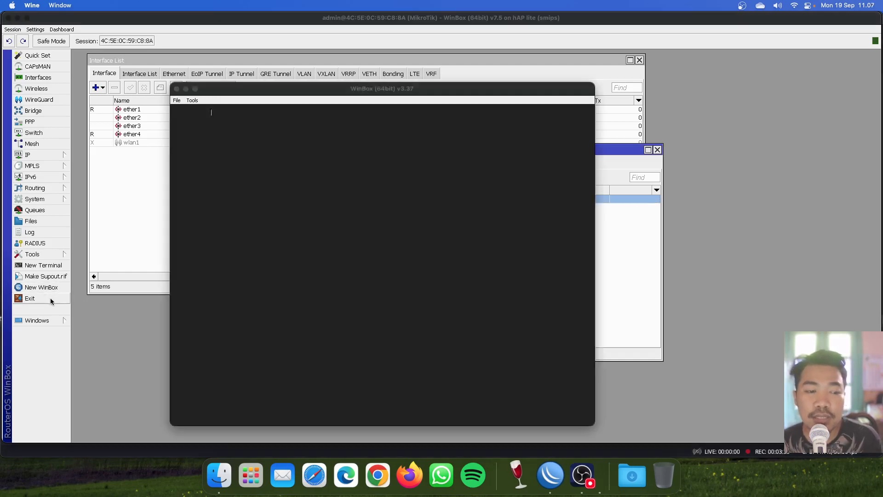
Step: Exit the old session, reconnect with the new account's login and password, and close the User List
{"action": "left_click", "coordinate": [51, 298]}
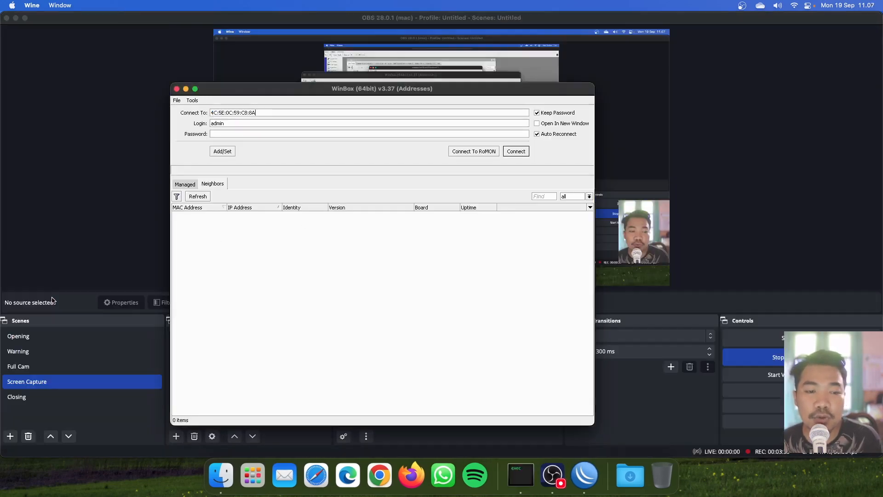
{"action": "double_click", "coordinate": [276, 124]}
{"action": "type", "text": "kol"}
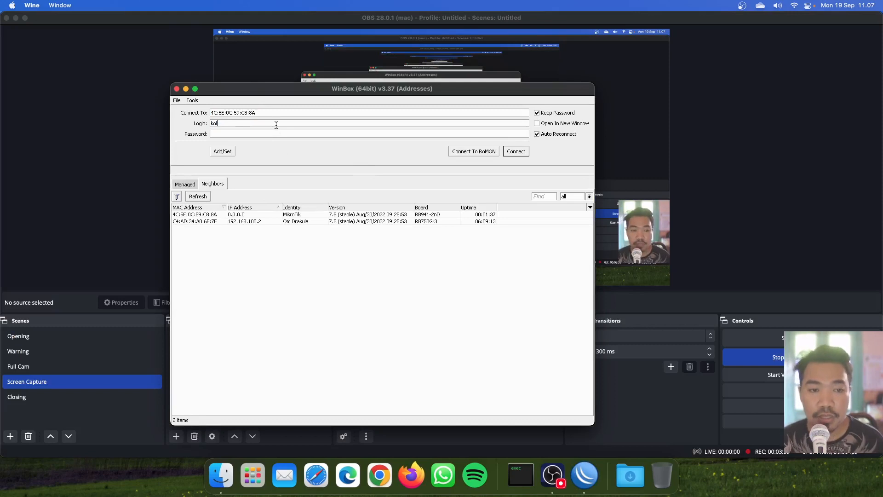
{"action": "key", "text": "BackSpace"}
{"action": "key", "text": "BackSpace"}
{"action": "type", "text": "holisx"}
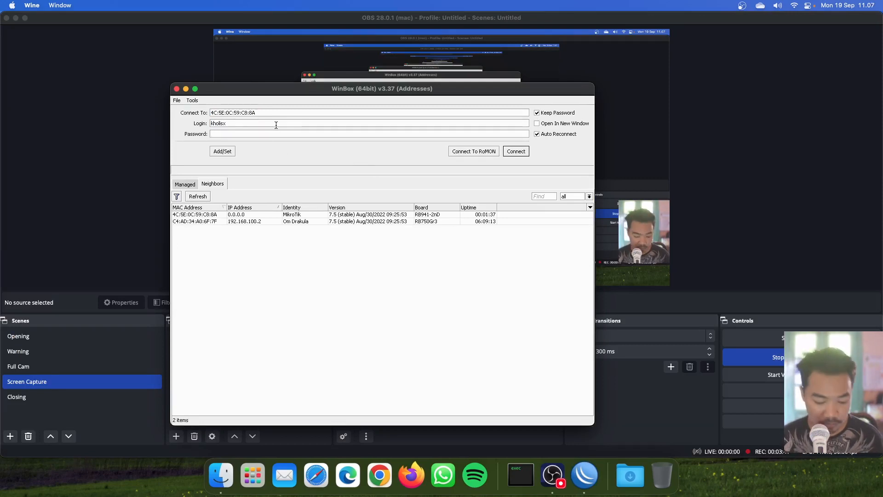
{"action": "key", "text": "Tab"}
{"action": "type", "text": "**********"}
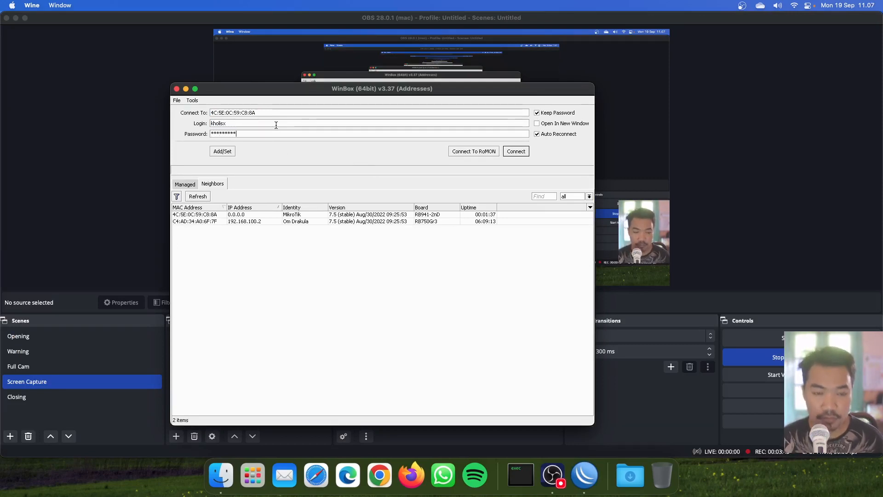
{"action": "left_click", "coordinate": [519, 152]}
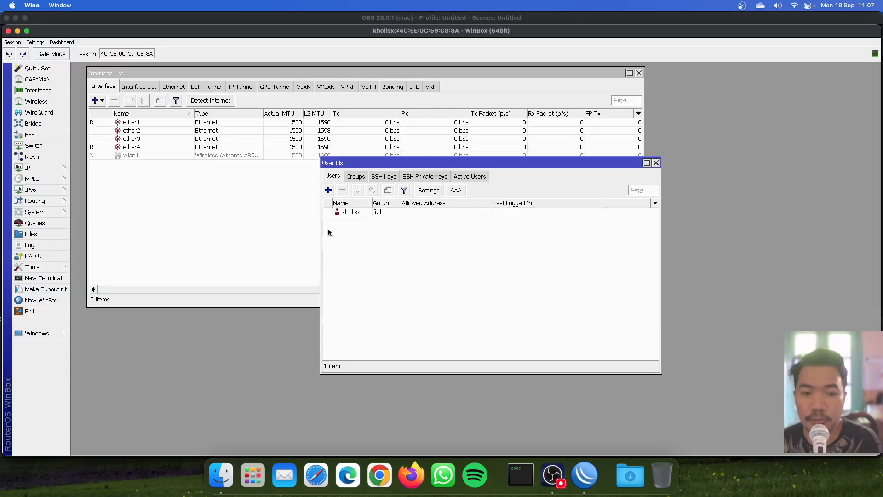
{"action": "left_click", "coordinate": [656, 163]}
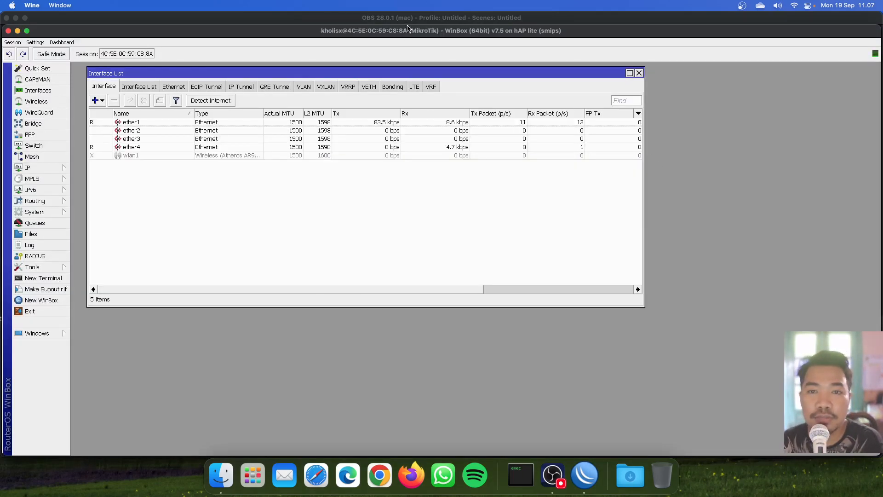
Step: Rename interface ether1 to ether1-Internet
{"action": "left_click_drag", "start_coordinate": [408, 29], "coordinate": [405, 18]}
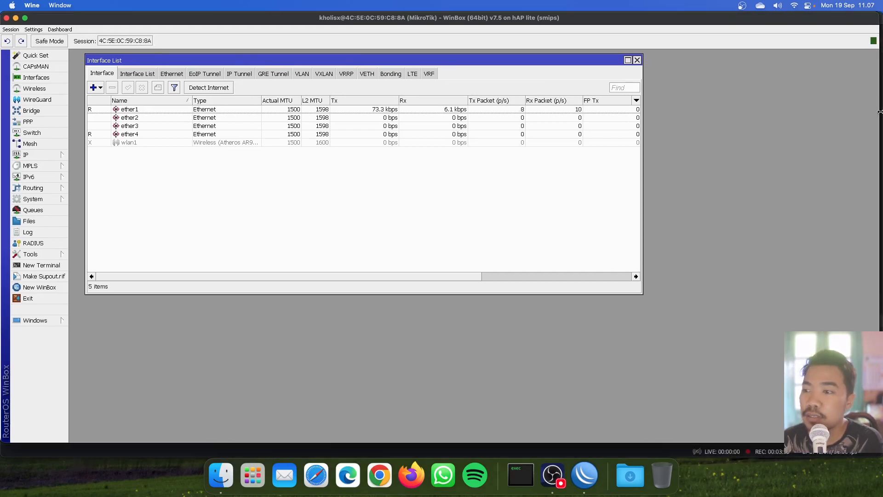
{"action": "left_click_drag", "start_coordinate": [880, 112], "coordinate": [881, 112]}
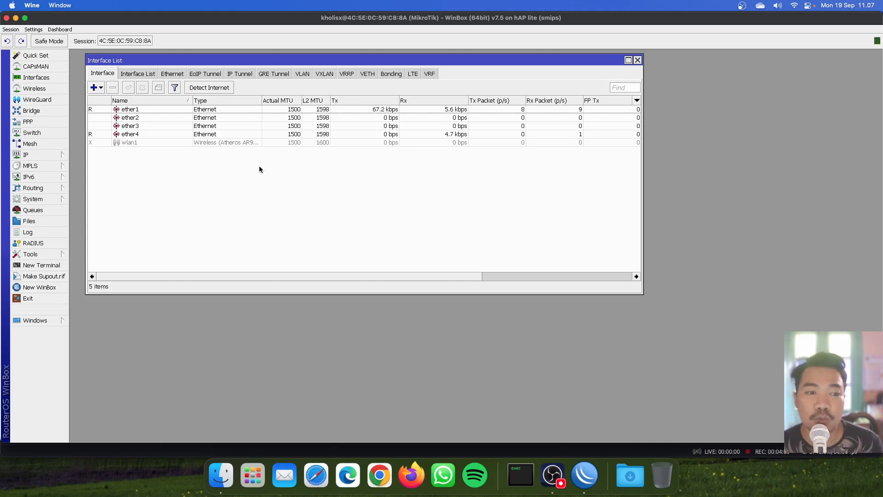
{"action": "double_click", "coordinate": [138, 111]}
{"action": "left_click", "coordinate": [562, 213]}
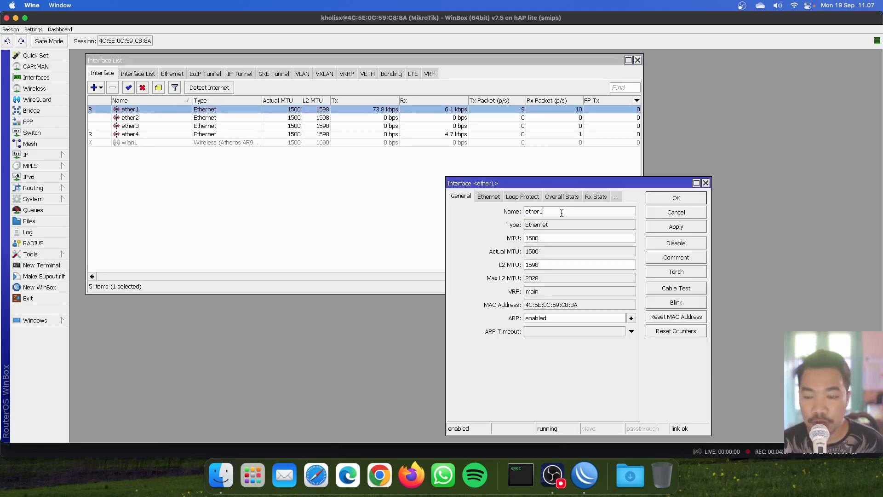
{"action": "type", "text": "-Internet"}
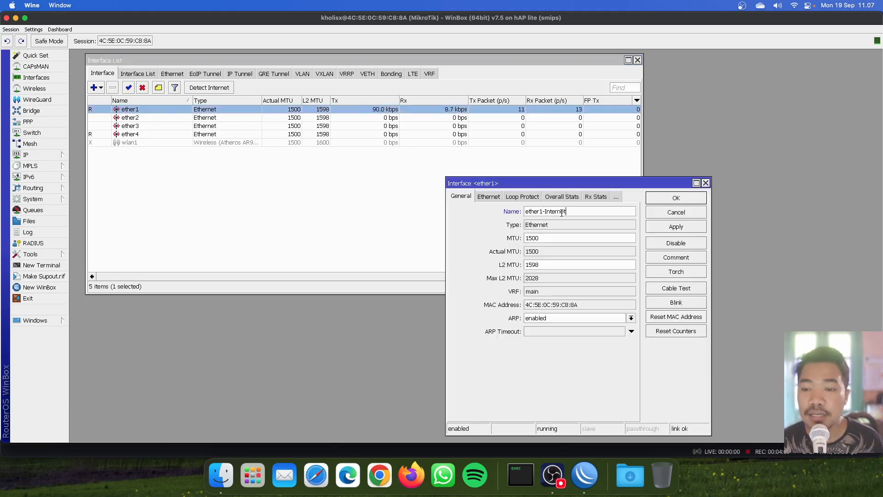
{"action": "key", "text": "Return"}
Step: Rename interface ether4 to ether4-AP
{"action": "left_click", "coordinate": [138, 135]}
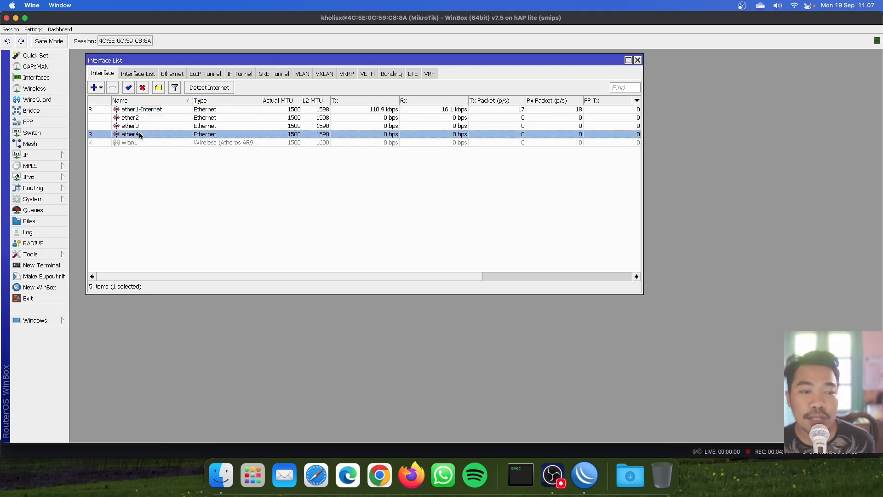
{"action": "left_click", "coordinate": [138, 142]}
{"action": "double_click", "coordinate": [138, 134]}
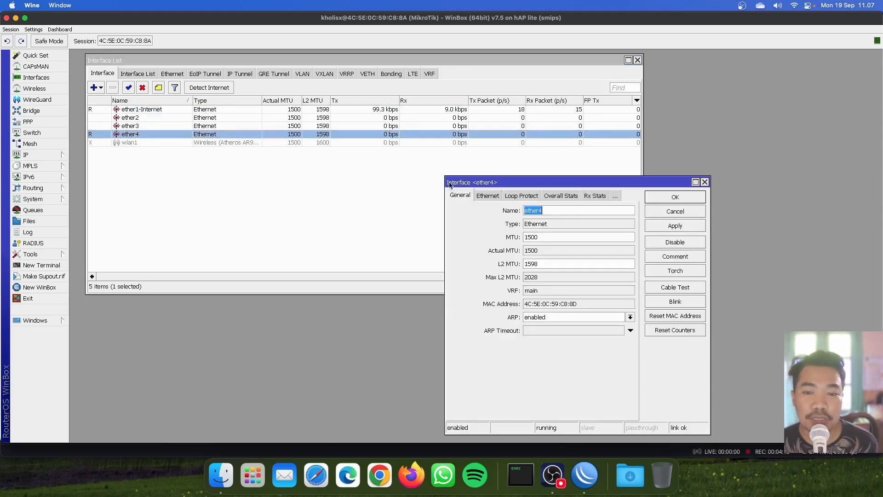
{"action": "left_click", "coordinate": [573, 213]}
{"action": "type", "text": "-AP"}
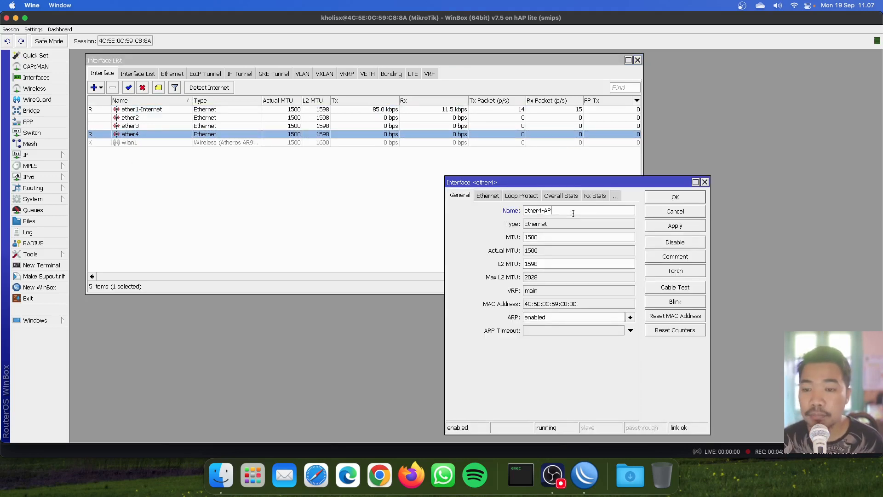
{"action": "key", "text": "Return"}
{"action": "left_click", "coordinate": [327, 224]}
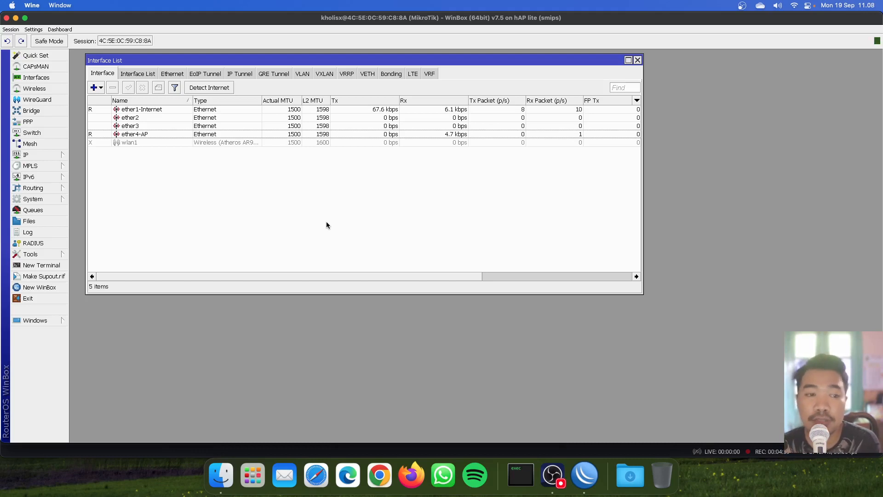
Step: Highlight ether2, ether3, ether4-AP and wlan1 in the Interface List, then open the Bridge window
{"action": "left_click", "coordinate": [140, 120]}
{"action": "left_click", "coordinate": [141, 134]}
{"action": "left_click", "coordinate": [140, 142]}
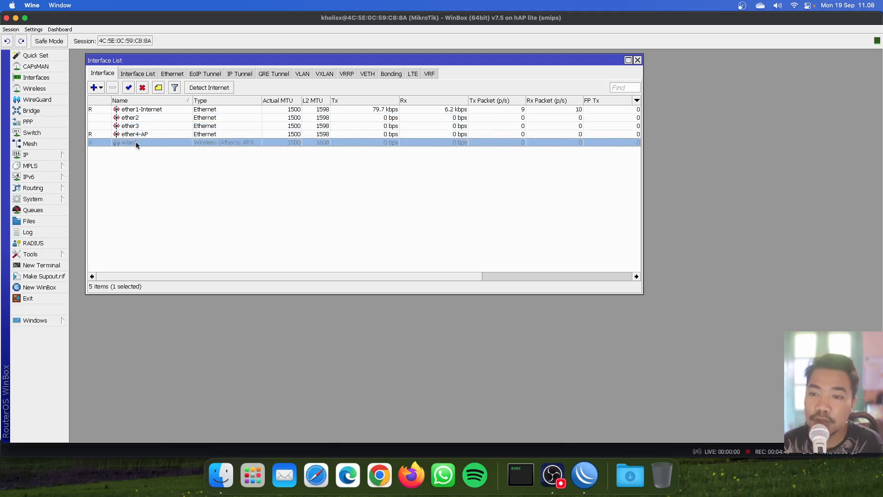
{"action": "left_click", "coordinate": [143, 118]}
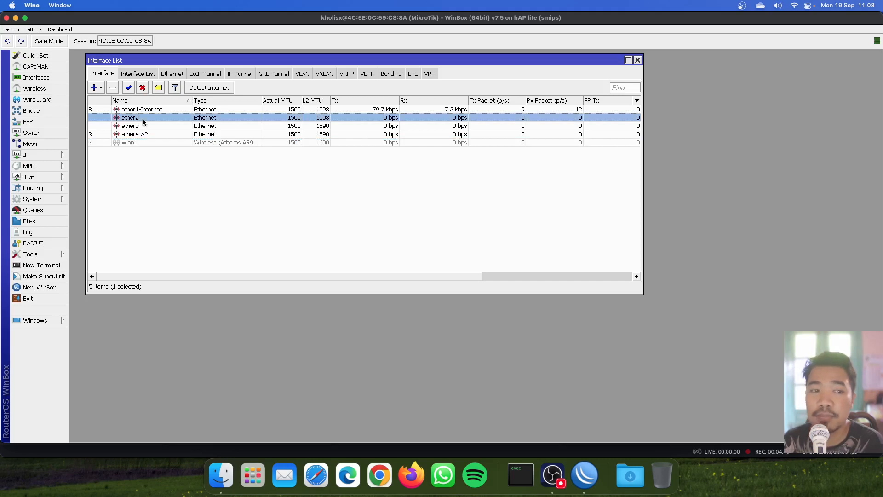
{"action": "left_click", "coordinate": [144, 126]}
{"action": "left_click", "coordinate": [143, 133]}
{"action": "left_click", "coordinate": [147, 143]}
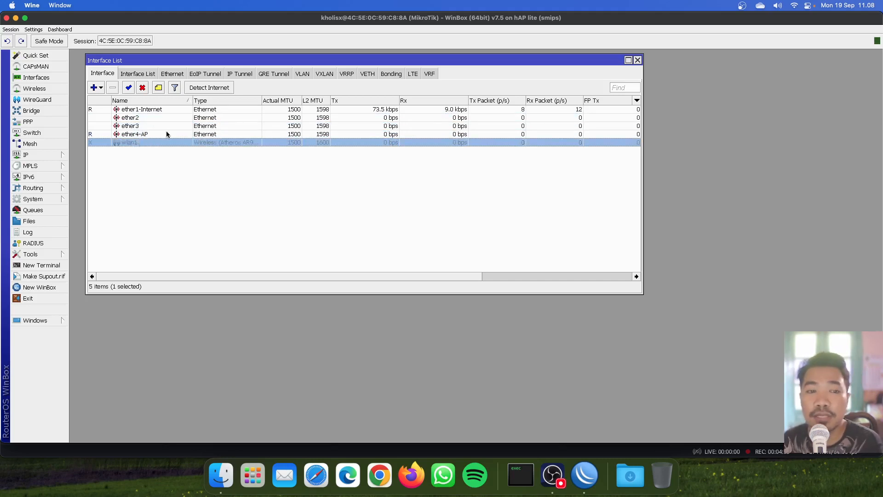
{"action": "left_click", "coordinate": [154, 117]}
{"action": "left_click", "coordinate": [154, 140], "text": "shift"}
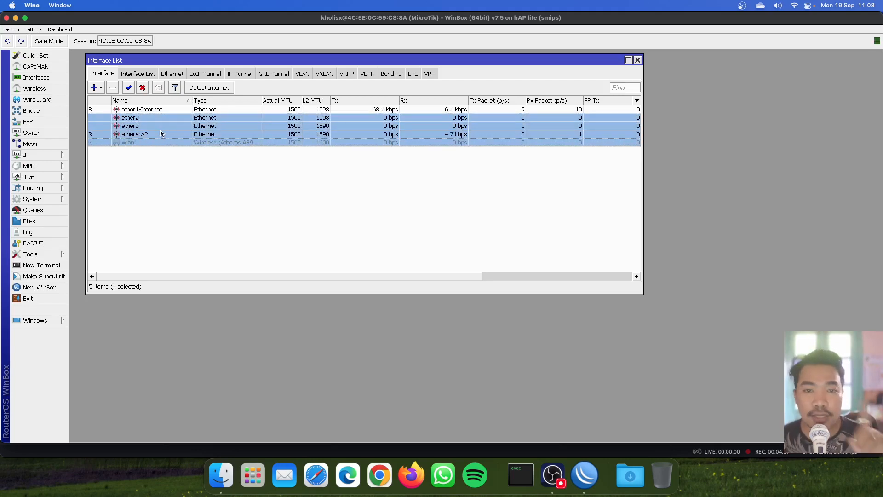
{"action": "left_click", "coordinate": [156, 178]}
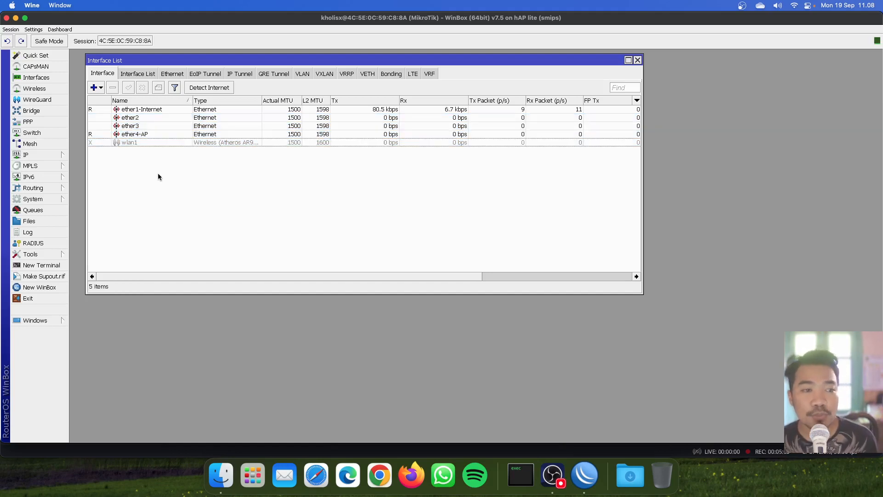
{"action": "left_click", "coordinate": [55, 112]}
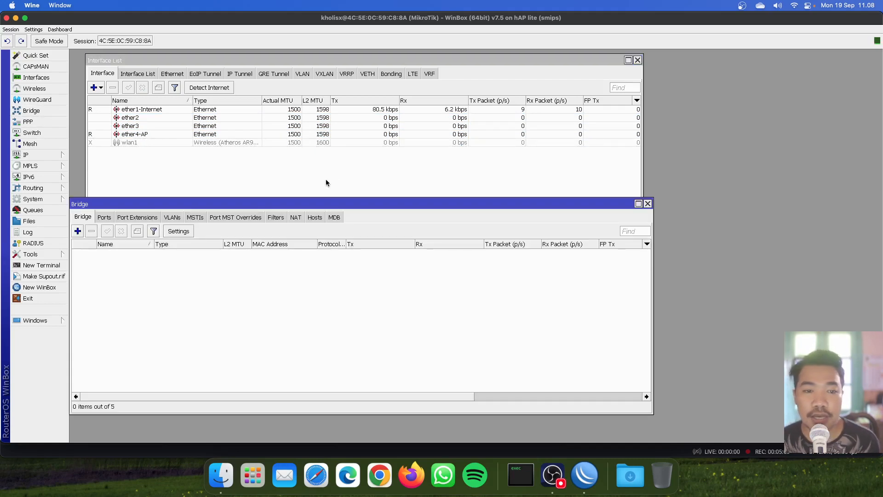
{"action": "left_click_drag", "start_coordinate": [322, 204], "coordinate": [426, 183]}
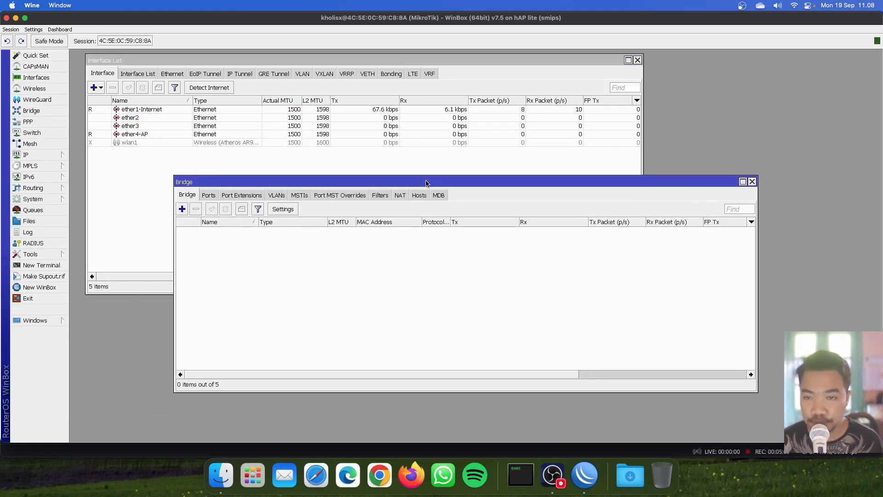
{"action": "left_click", "coordinate": [183, 209]}
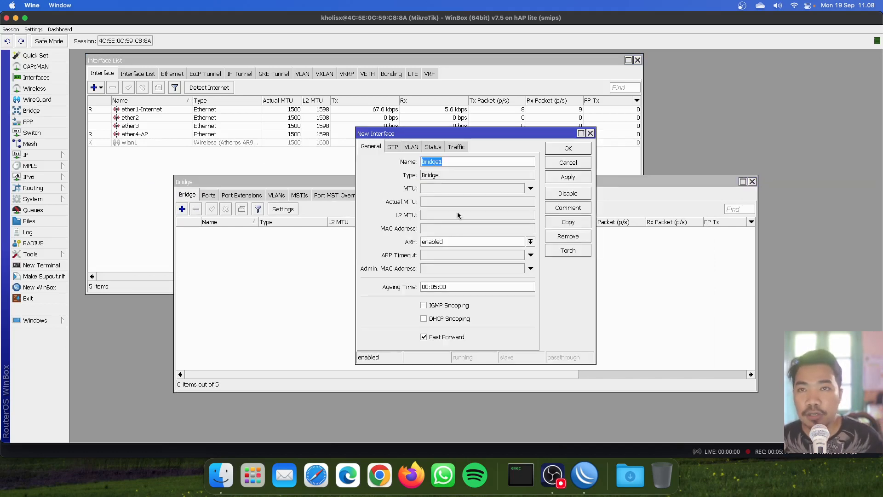
{"action": "left_click", "coordinate": [457, 160]}
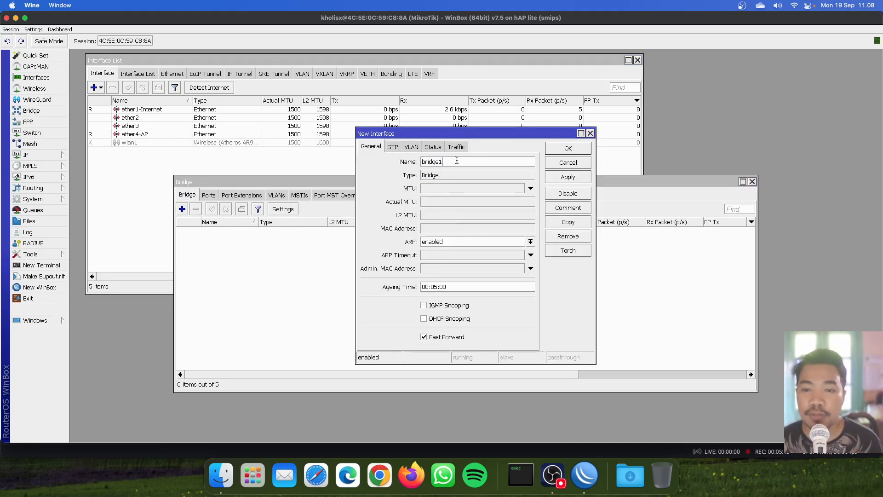
{"action": "key", "text": "BackSpace"}
{"action": "type", "text": "-"}
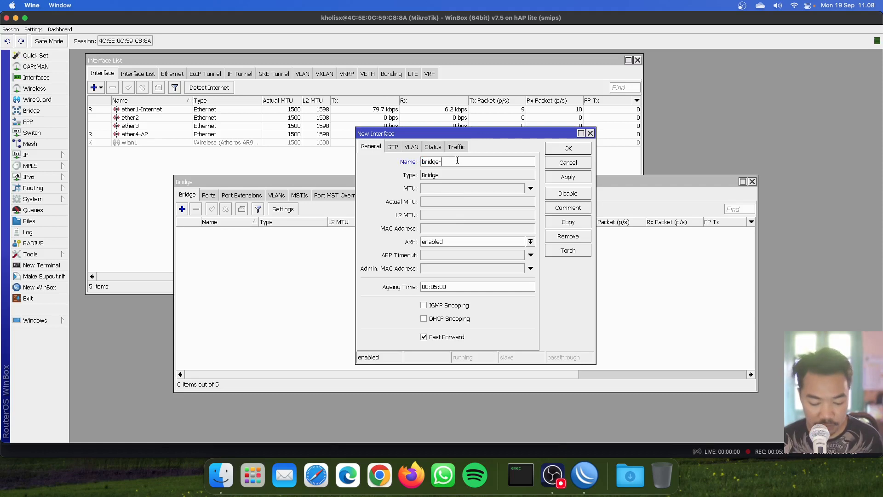
{"action": "type", "text": "Hotsp"}
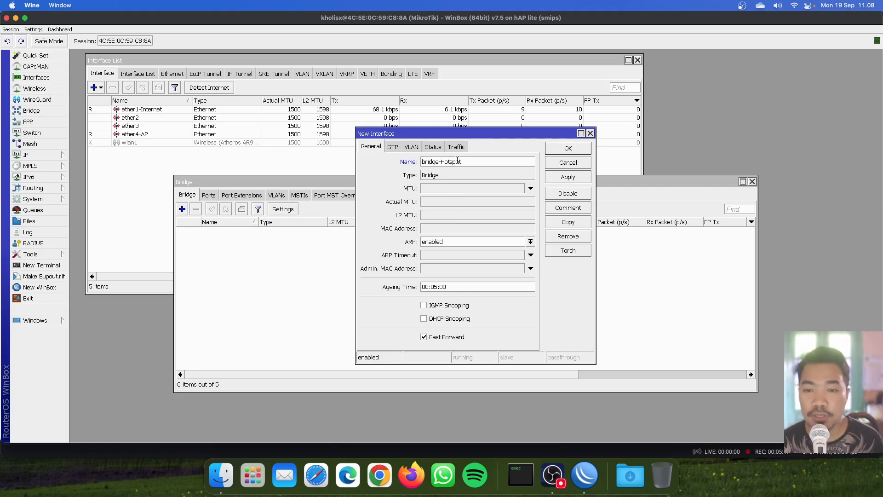
{"action": "type", "text": "ot"}
{"action": "left_click", "coordinate": [549, 150]}
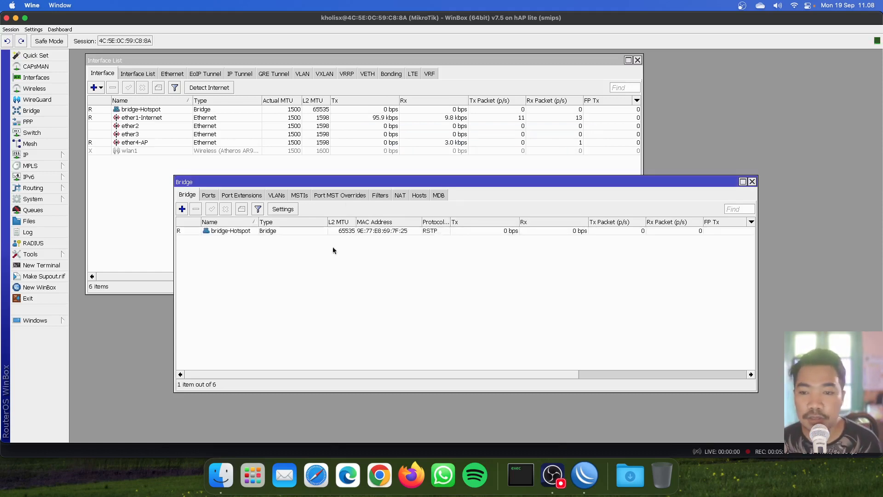
{"action": "left_click", "coordinate": [232, 230]}
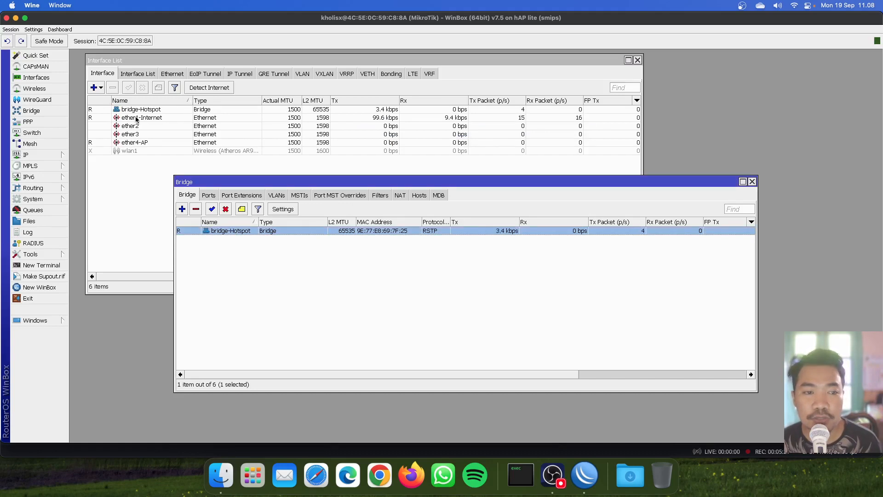
{"action": "left_click", "coordinate": [238, 285]}
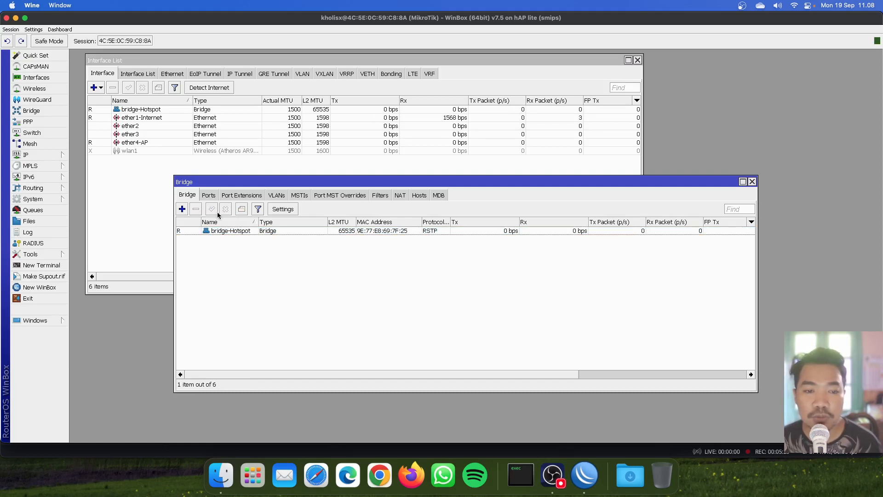
Step: Add ether2 and ether3 as ports of bridge-Hotspot
{"action": "left_click", "coordinate": [208, 196]}
{"action": "left_click", "coordinate": [182, 209]}
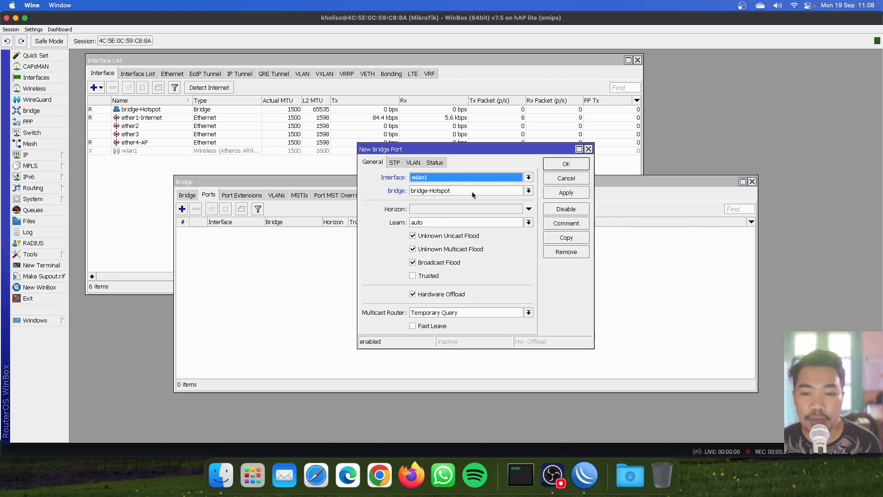
{"action": "left_click", "coordinate": [465, 177]}
{"action": "left_click", "coordinate": [464, 212]}
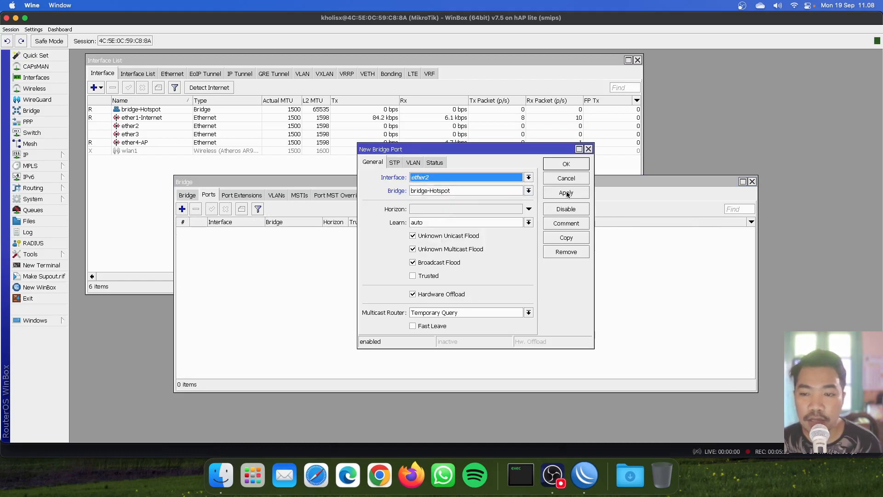
{"action": "left_click", "coordinate": [568, 194]}
{"action": "left_click", "coordinate": [578, 237]}
{"action": "left_click", "coordinate": [460, 175]}
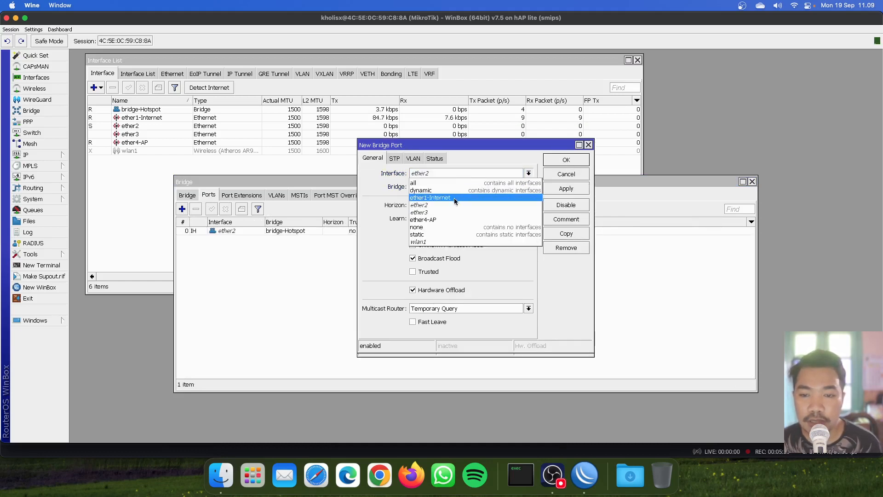
{"action": "left_click", "coordinate": [452, 211]}
{"action": "left_click", "coordinate": [566, 189]}
Step: Add ether4-AP and wlan1 as ports of bridge-Hotspot
{"action": "left_click", "coordinate": [567, 234]}
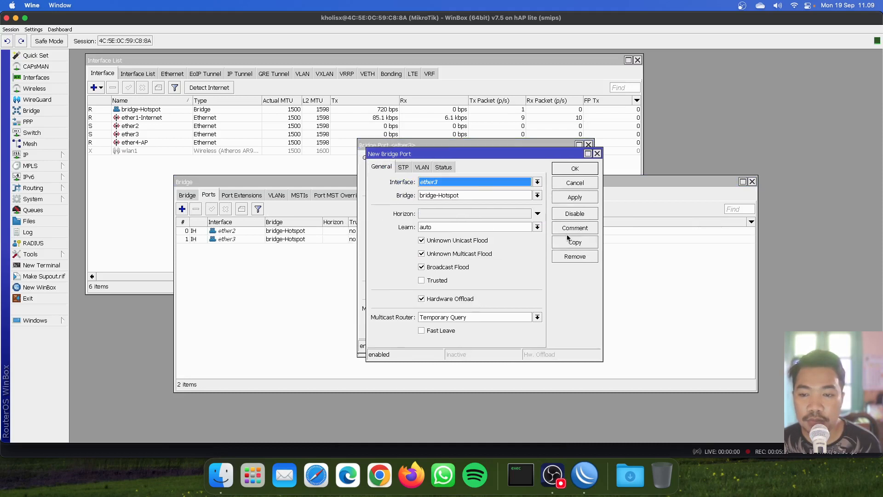
{"action": "left_click", "coordinate": [488, 181]}
{"action": "left_click", "coordinate": [471, 223]}
{"action": "left_click", "coordinate": [575, 197]}
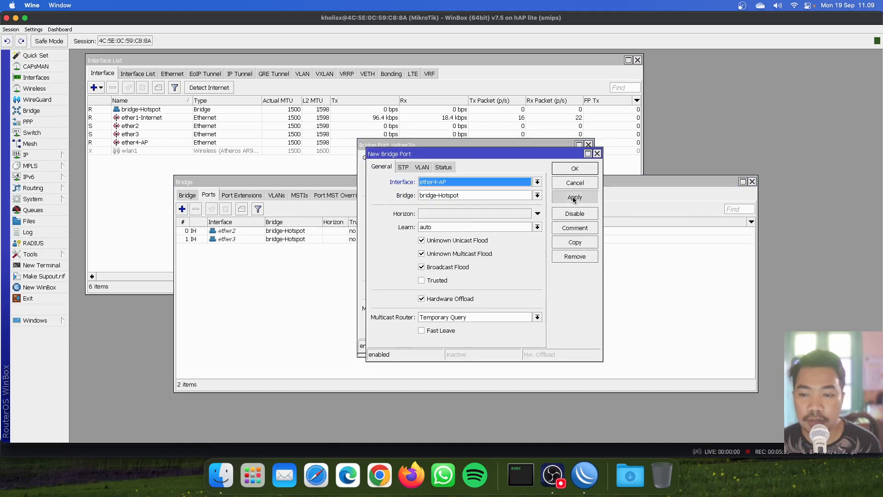
{"action": "left_click", "coordinate": [575, 242]}
{"action": "left_click", "coordinate": [492, 192]}
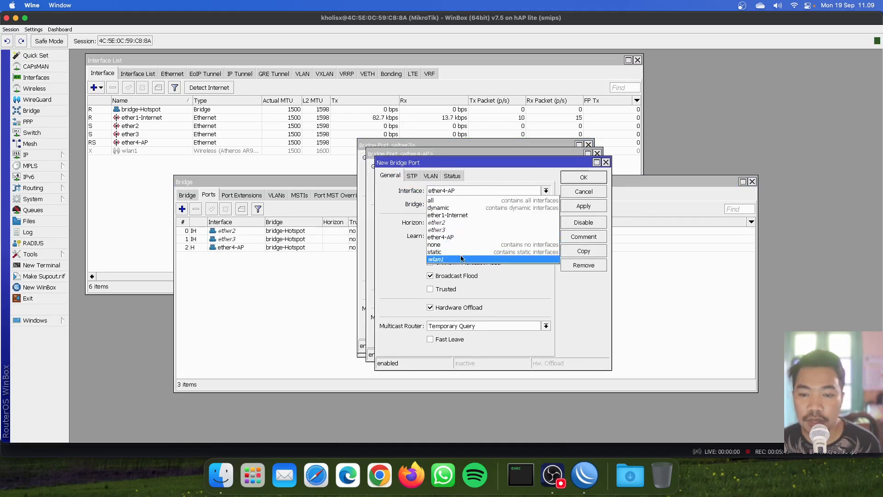
{"action": "left_click", "coordinate": [461, 259]}
{"action": "left_click", "coordinate": [581, 176]}
Step: Close the leftover port dialogs, review the four bridge ports, and close the Bridge window
{"action": "left_click", "coordinate": [578, 169]}
{"action": "left_click", "coordinate": [567, 161]}
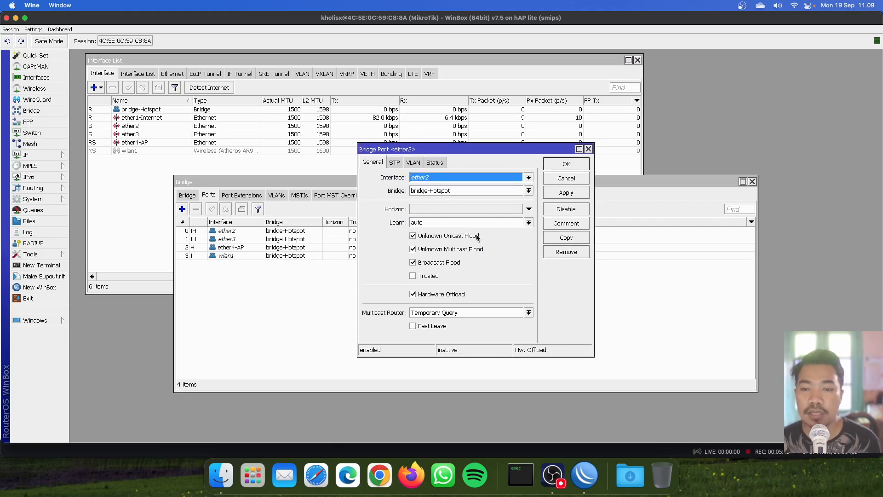
{"action": "left_click", "coordinate": [567, 164]}
{"action": "left_click", "coordinate": [288, 231]}
{"action": "left_click", "coordinate": [274, 248]}
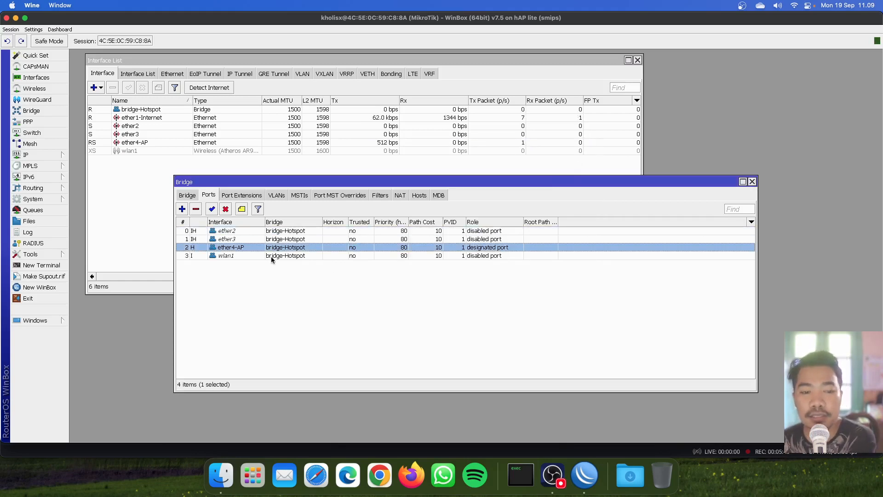
{"action": "left_click", "coordinate": [272, 256]}
{"action": "left_click", "coordinate": [273, 247]}
{"action": "left_click", "coordinate": [275, 239]}
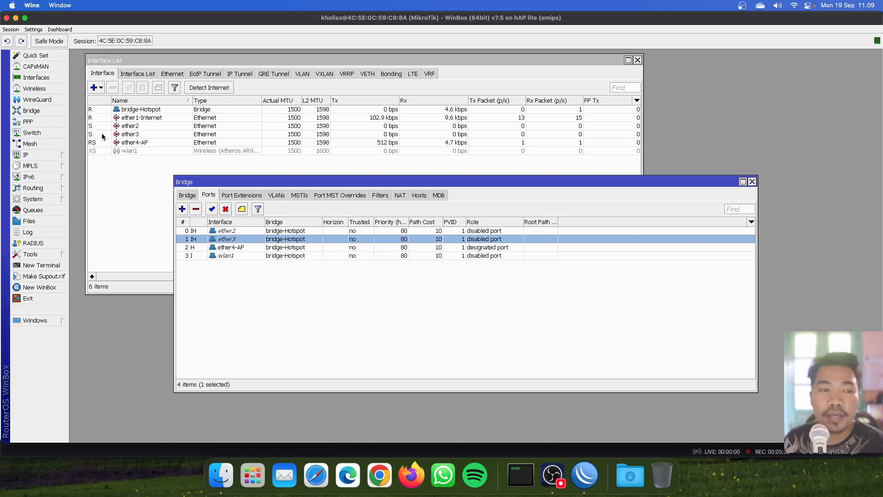
{"action": "mouse_move", "coordinate": [102, 135]}
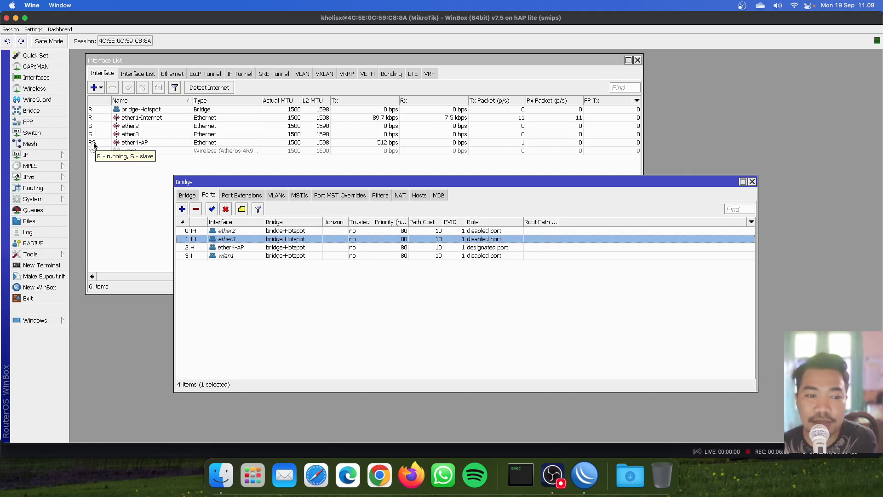
{"action": "left_click", "coordinate": [341, 306]}
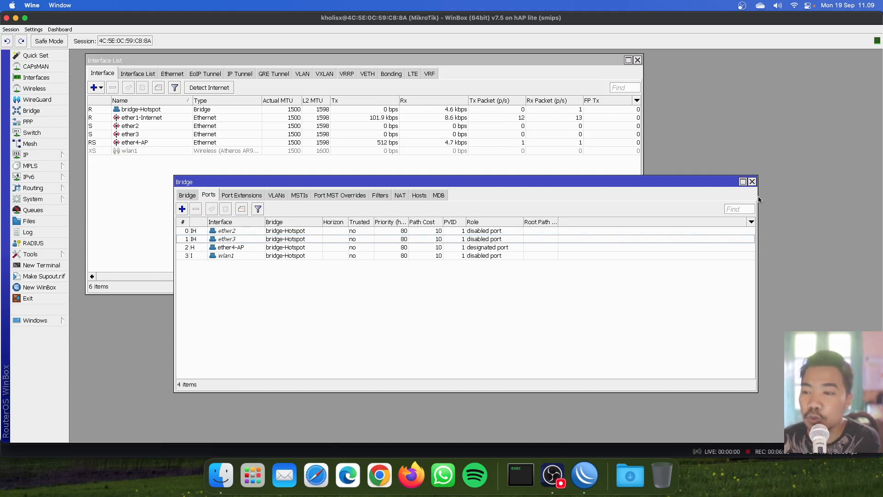
{"action": "left_click", "coordinate": [752, 182]}
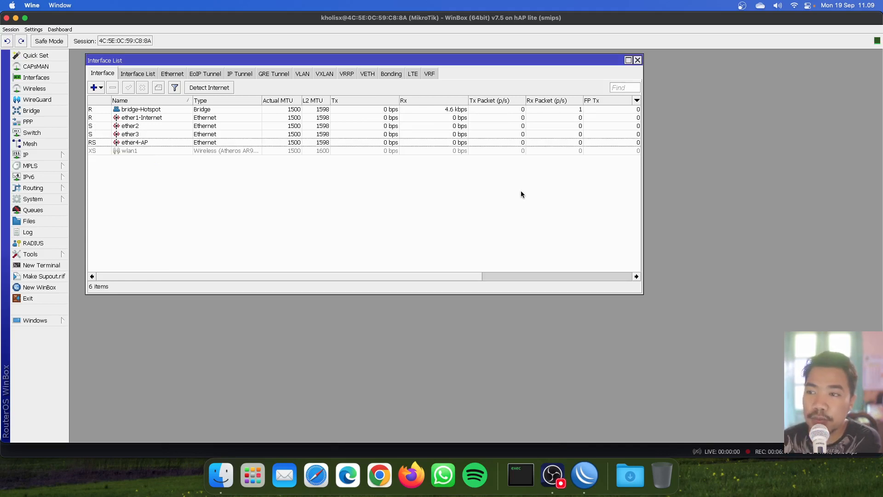
{"action": "left_click", "coordinate": [154, 119]}
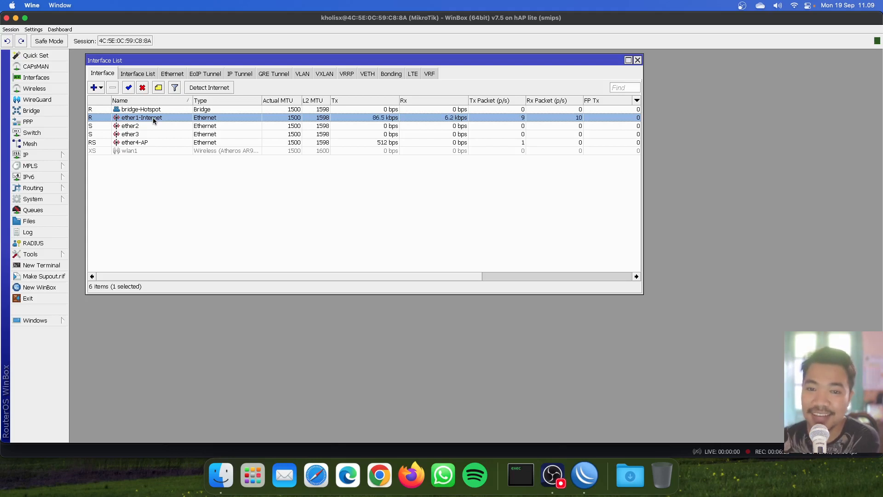
{"action": "left_click", "coordinate": [167, 192]}
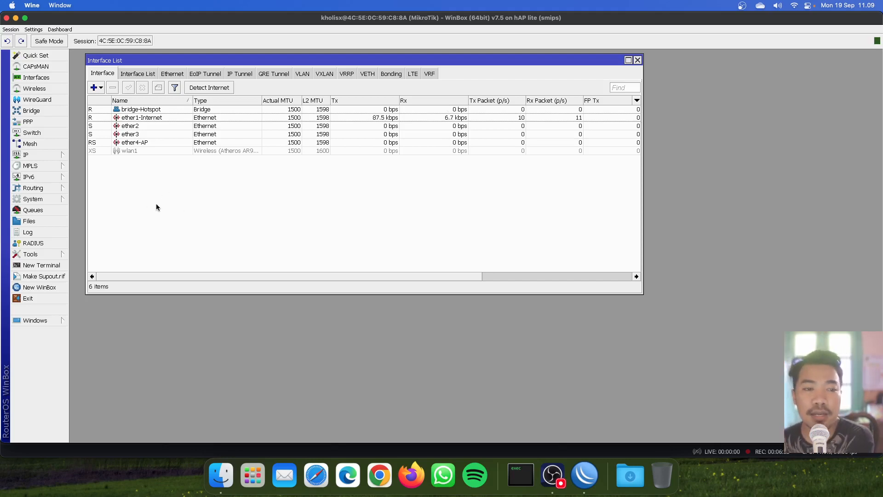
{"action": "left_click", "coordinate": [145, 118]}
{"action": "left_click_drag", "start_coordinate": [138, 60], "coordinate": [131, 60]}
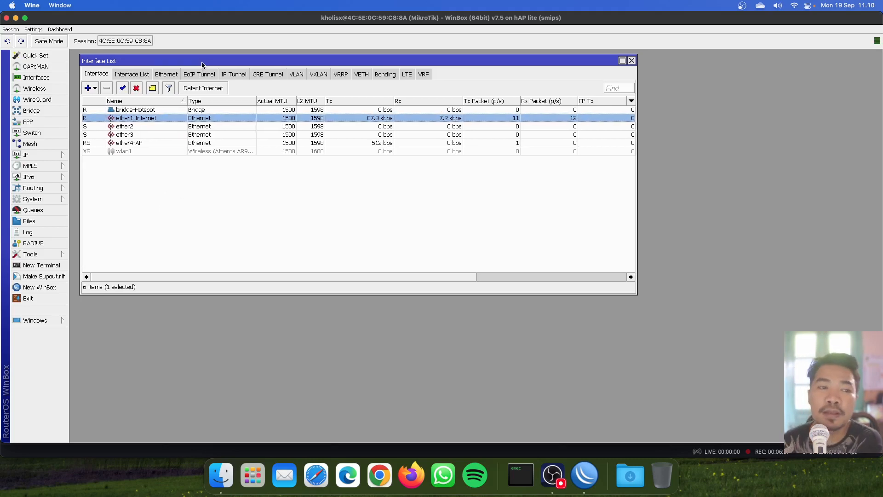
{"action": "left_click_drag", "start_coordinate": [79, 169], "coordinate": [196, 174]}
{"action": "left_click_drag", "start_coordinate": [407, 63], "coordinate": [460, 68]}
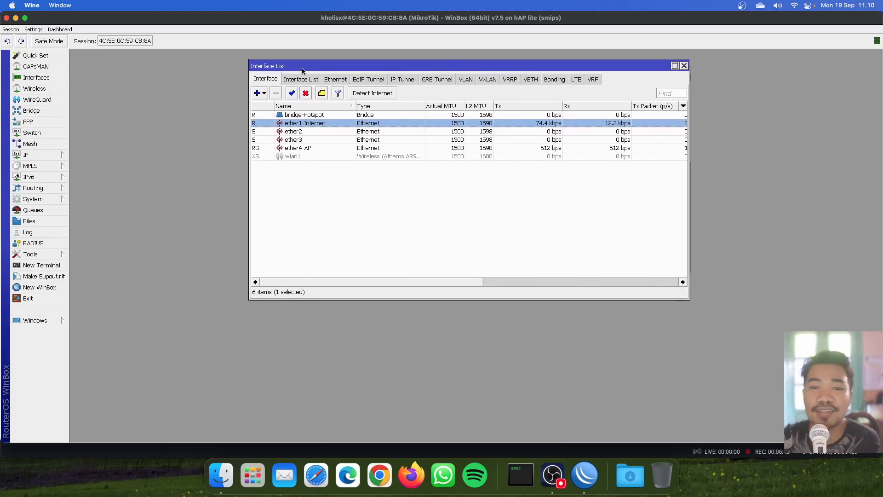
Step: Open the IP > Addresses list and arrange it beside the Interface List
{"action": "left_click", "coordinate": [59, 155]}
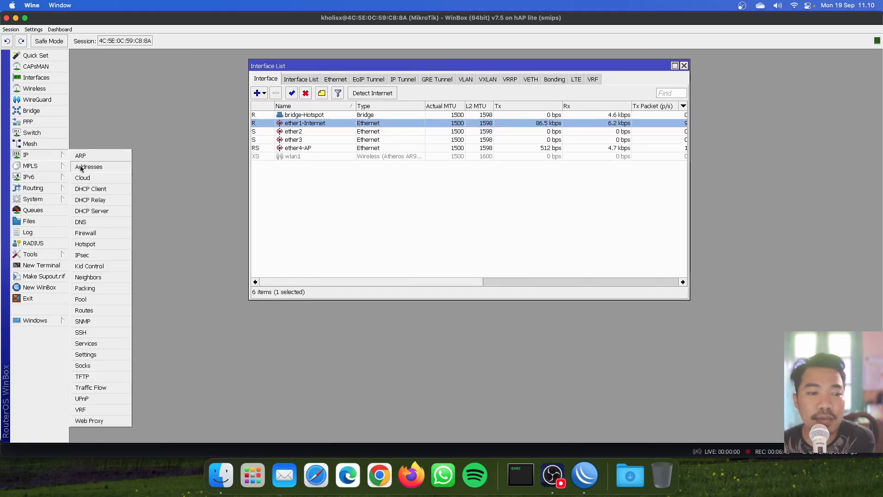
{"action": "left_click", "coordinate": [88, 167]}
{"action": "left_click_drag", "start_coordinate": [199, 248], "coordinate": [179, 69]}
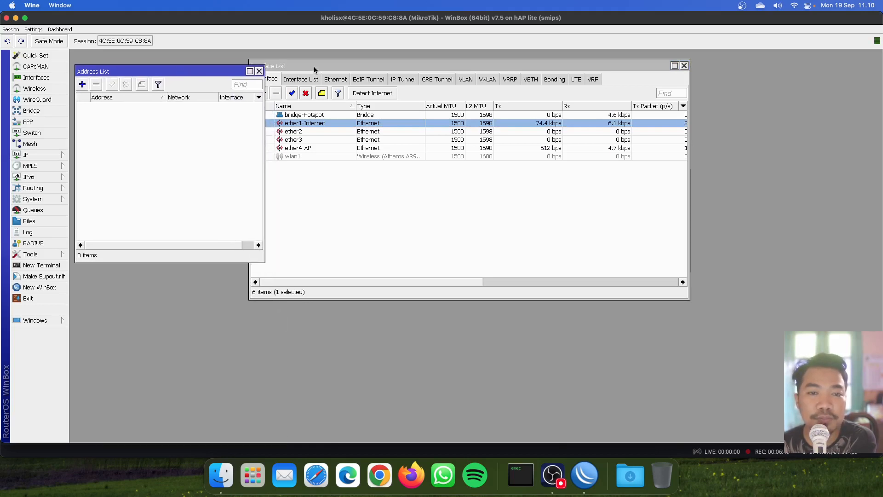
{"action": "left_click_drag", "start_coordinate": [299, 67], "coordinate": [321, 69]}
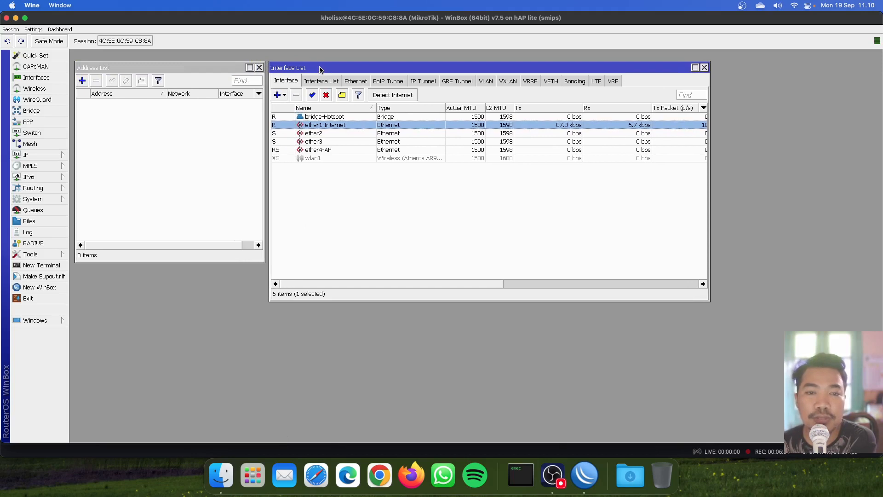
{"action": "left_click", "coordinate": [232, 154]}
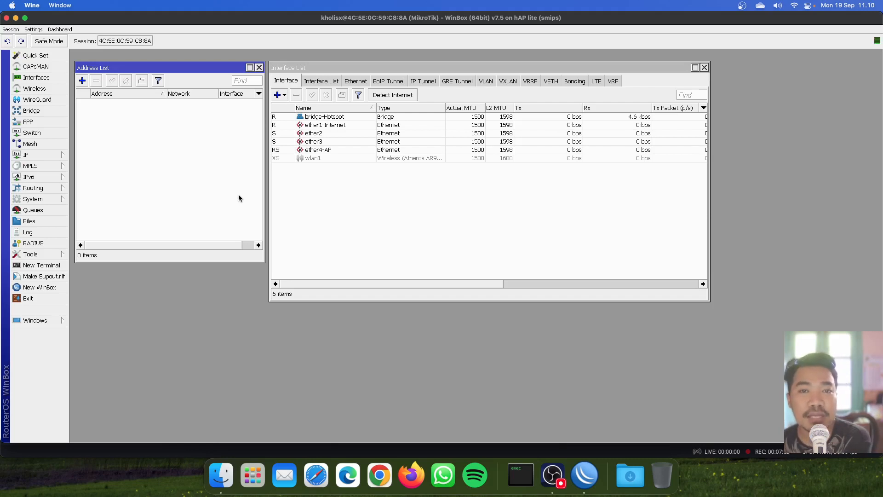
Step: Select ether1-Internet and open the IP > DHCP Client list
{"action": "left_click", "coordinate": [347, 125]}
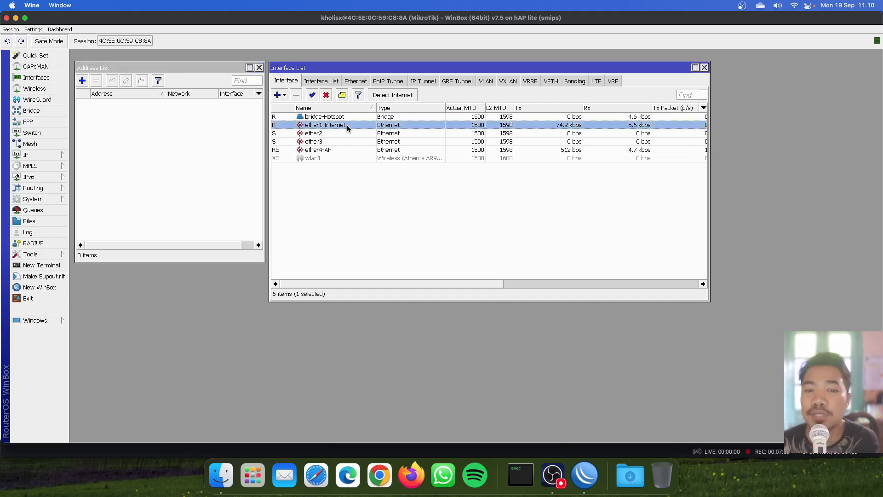
{"action": "left_click", "coordinate": [40, 155]}
{"action": "left_click", "coordinate": [90, 189]}
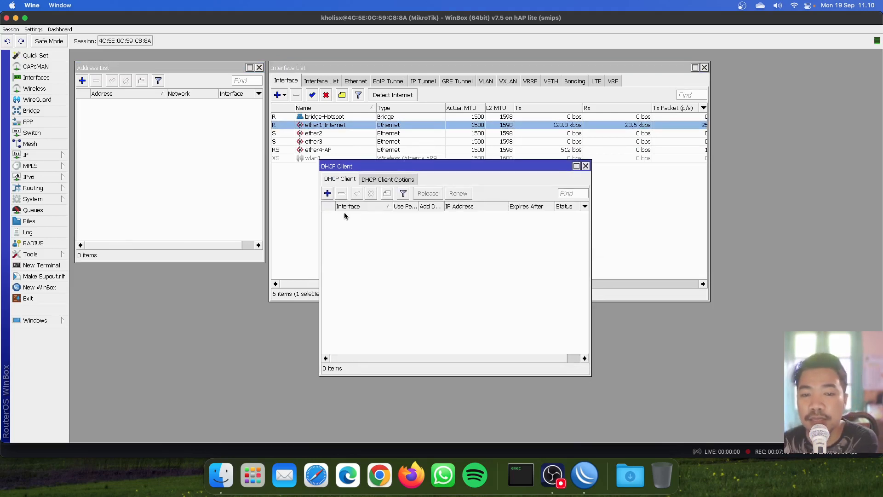
Step: Add a DHCP client on the ether1-Internet interface
{"action": "left_click", "coordinate": [327, 194]}
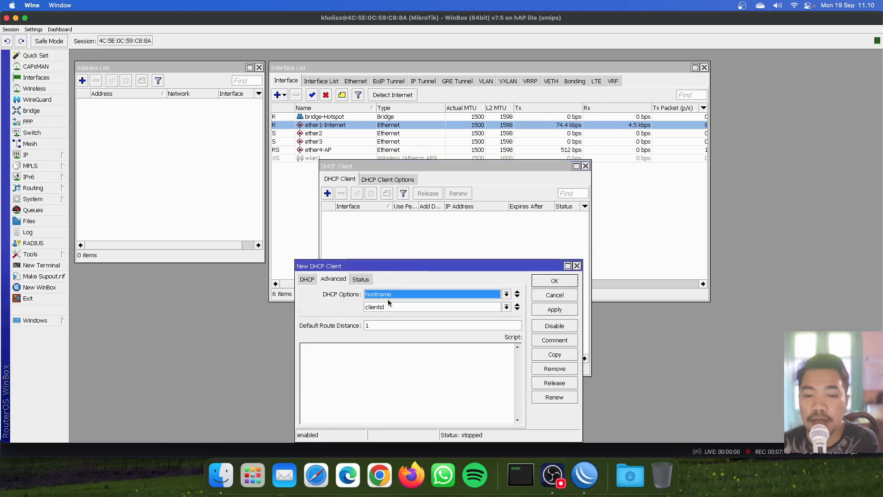
{"action": "left_click", "coordinate": [308, 279]}
{"action": "left_click_drag", "start_coordinate": [319, 296], "coordinate": [248, 232]}
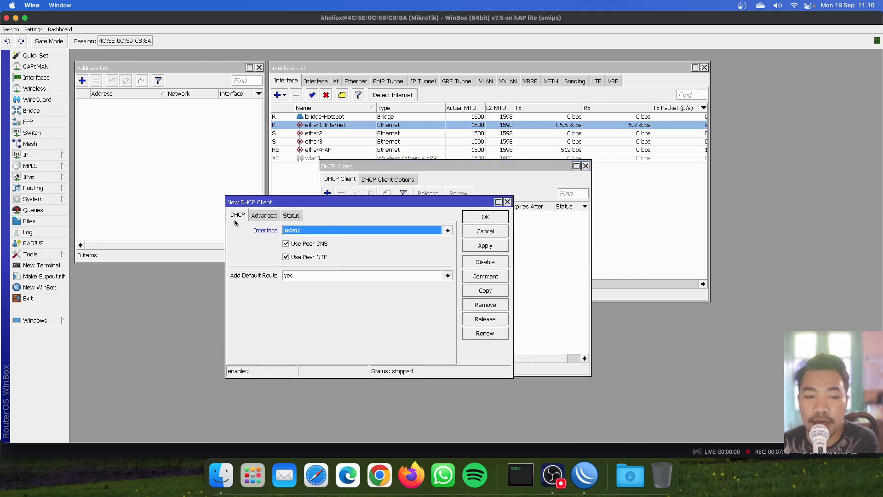
{"action": "left_click", "coordinate": [316, 233]}
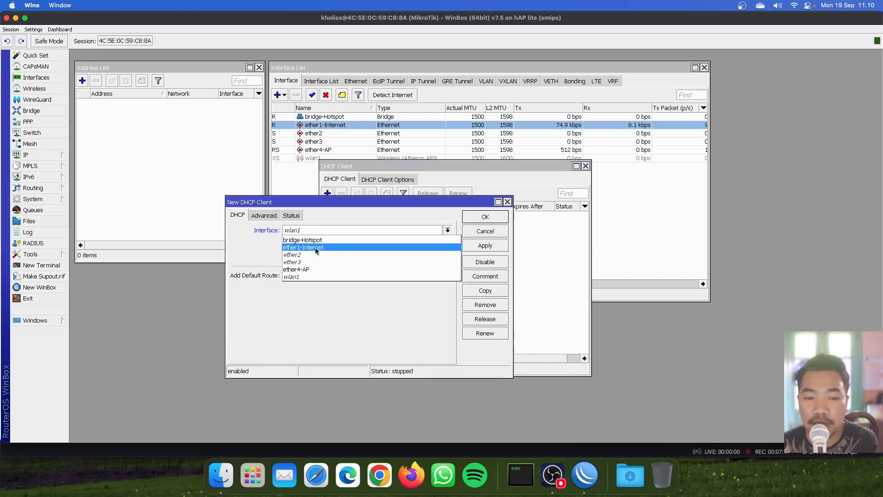
{"action": "left_click", "coordinate": [322, 247]}
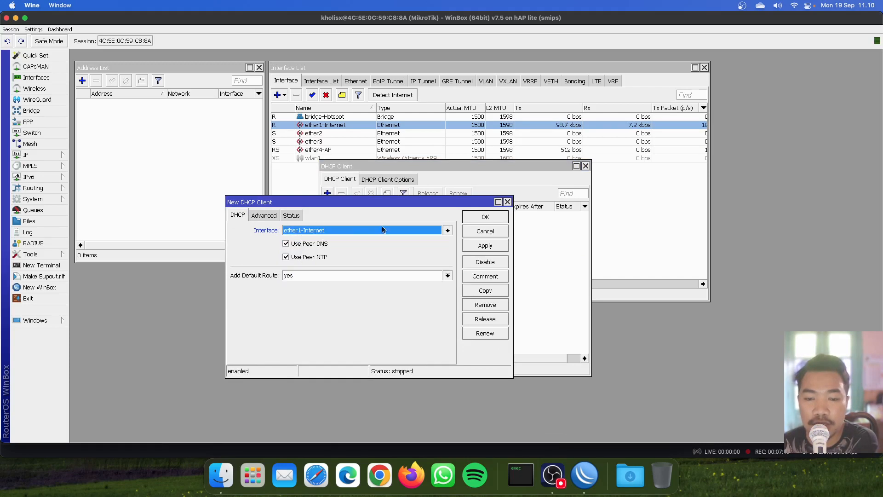
{"action": "left_click", "coordinate": [495, 220]}
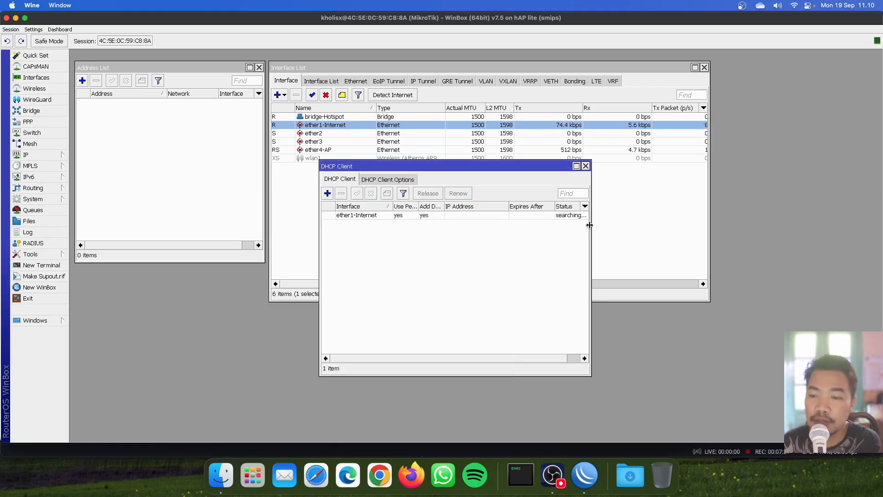
Step: Review the ether1-Internet client's Status showing address 192.168.100.3/24 and gateway 192.168.100.1
{"action": "left_click_drag", "start_coordinate": [590, 225], "coordinate": [700, 225]}
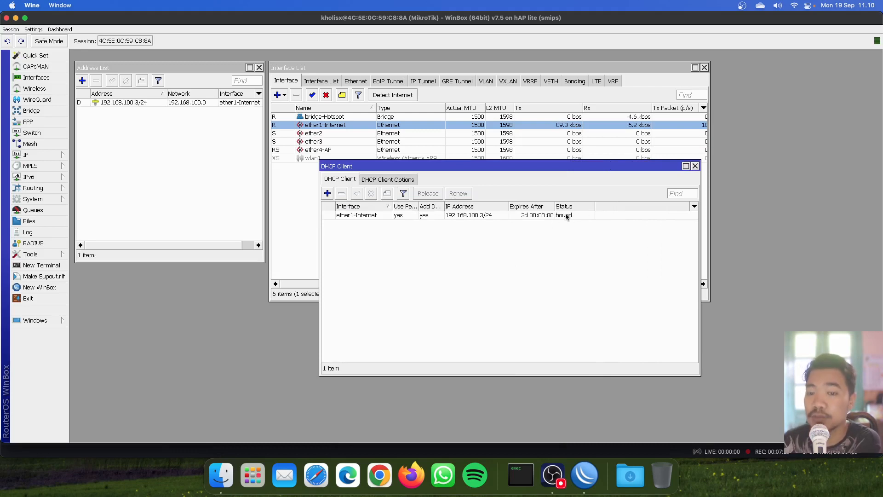
{"action": "double_click", "coordinate": [567, 215]}
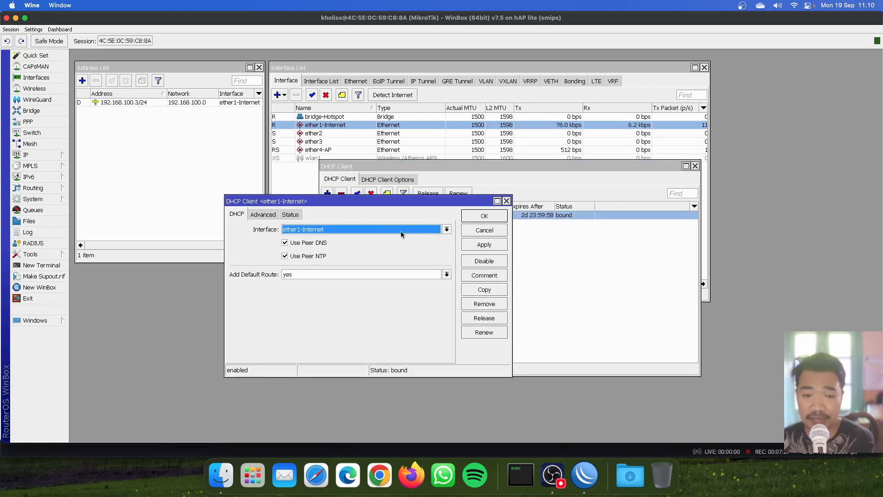
{"action": "left_click_drag", "start_coordinate": [371, 202], "coordinate": [336, 214]}
{"action": "left_click_drag", "start_coordinate": [429, 166], "coordinate": [462, 150]}
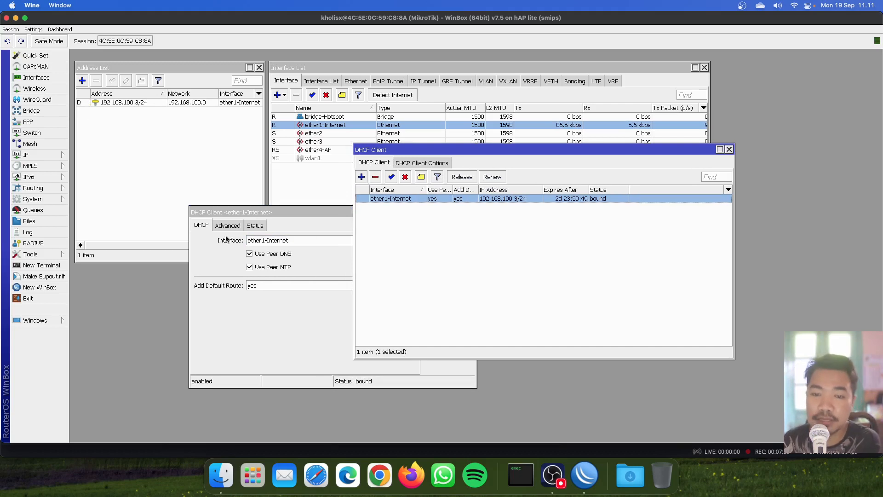
{"action": "left_click", "coordinate": [261, 317]}
{"action": "left_click", "coordinate": [253, 227]}
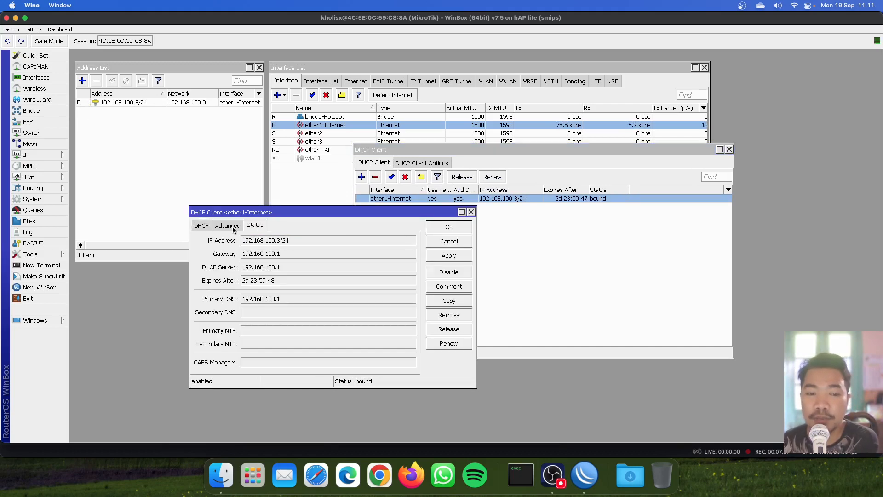
{"action": "left_click", "coordinate": [234, 228]}
{"action": "left_click", "coordinate": [254, 227]}
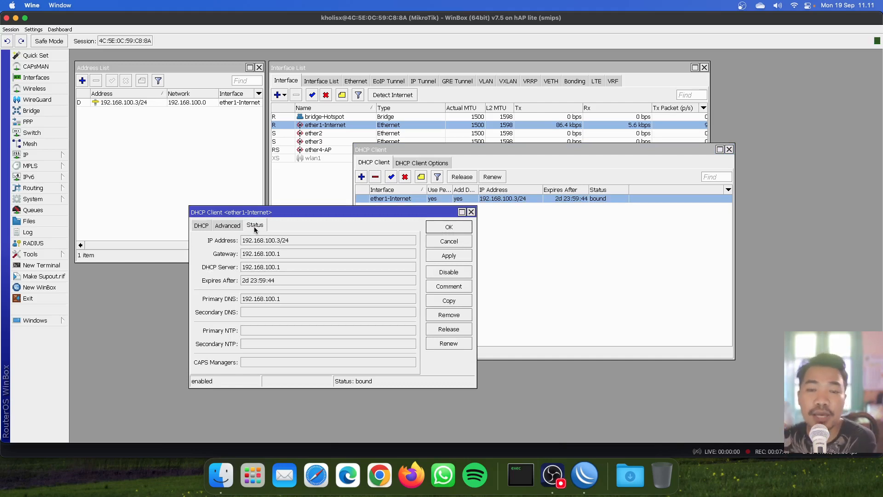
{"action": "double_click", "coordinate": [297, 240]}
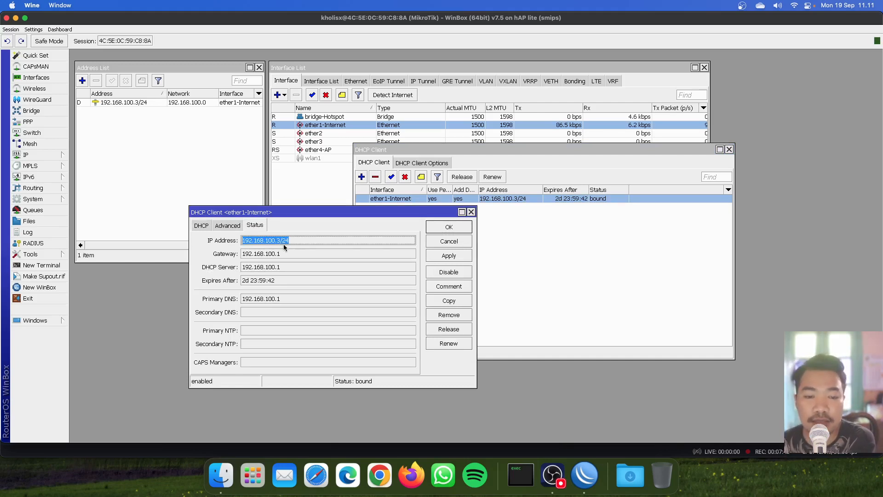
Step: Close the DHCP client settings and the DHCP Client list
{"action": "left_click", "coordinate": [471, 212]}
{"action": "left_click_drag", "start_coordinate": [398, 150], "coordinate": [370, 177]}
{"action": "left_click", "coordinate": [700, 177]}
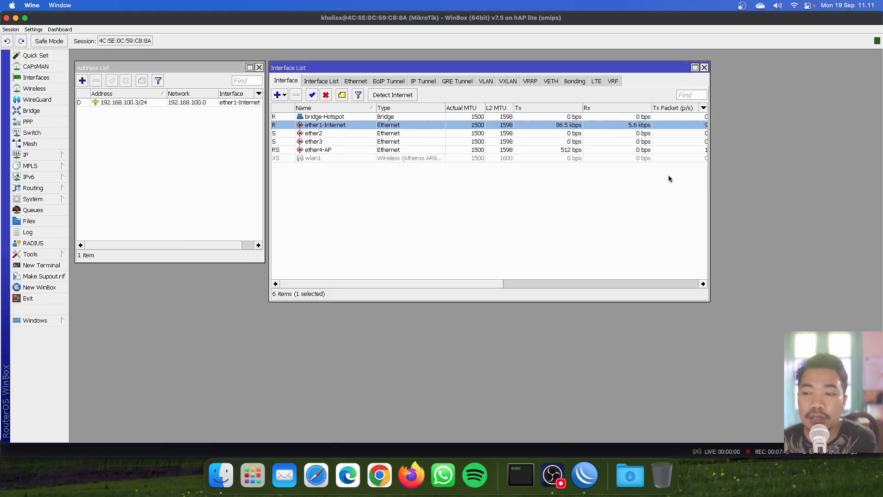
Step: In a new router terminal, ping 1.1.1.1 and stop it after 0% packet loss
{"action": "left_click", "coordinate": [417, 133]}
{"action": "left_click", "coordinate": [420, 127]}
{"action": "left_click", "coordinate": [410, 141]}
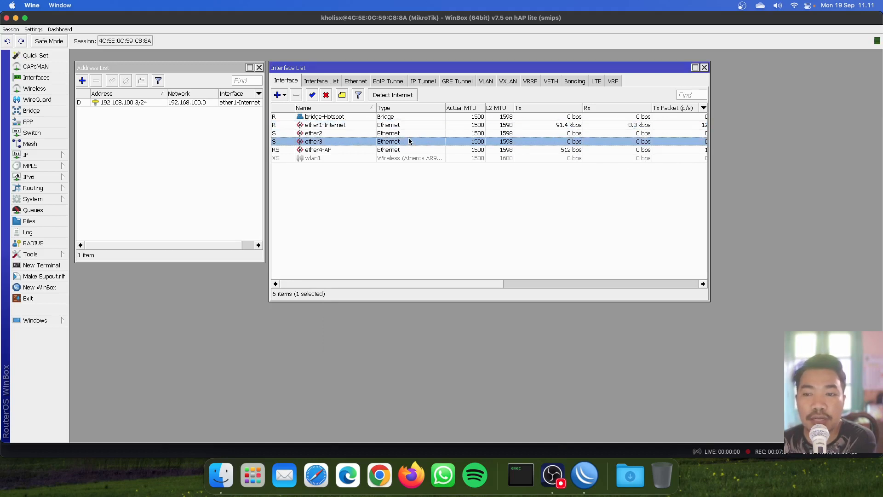
{"action": "left_click", "coordinate": [60, 266]}
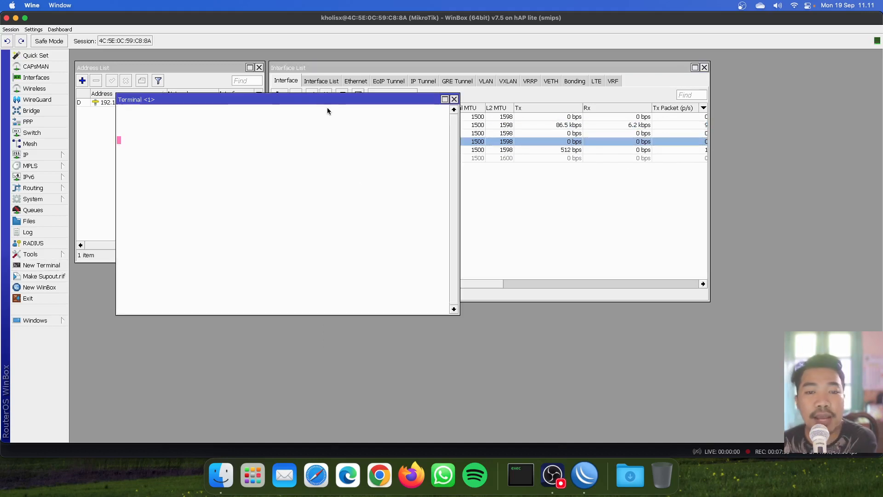
{"action": "left_click_drag", "start_coordinate": [328, 110], "coordinate": [506, 174]}
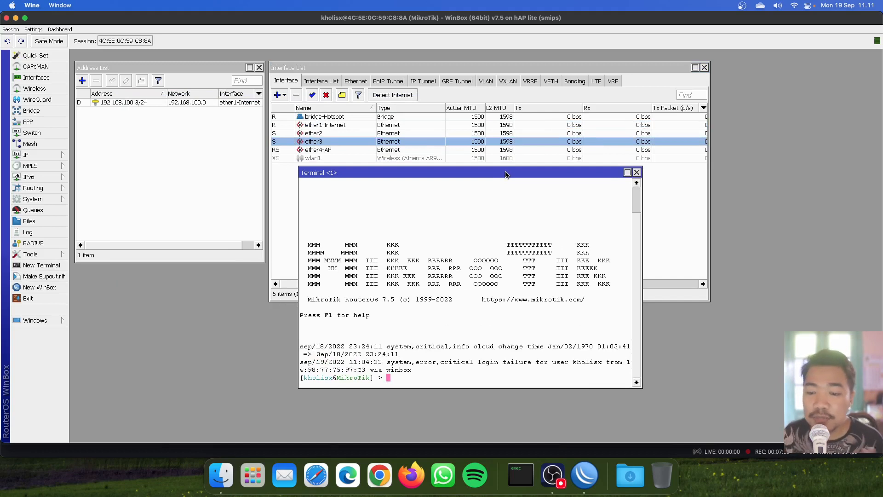
{"action": "type", "text": "ping 1.1.1.1"}
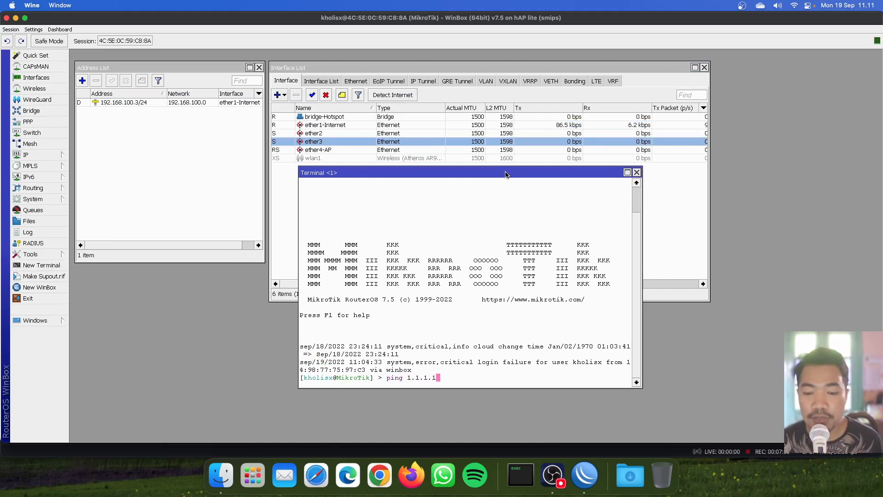
{"action": "key", "text": "Return"}
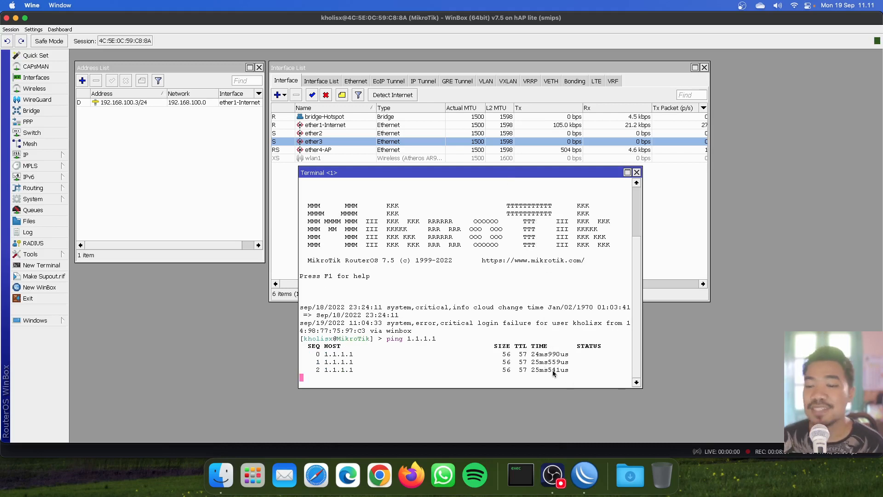
{"action": "left_click_drag", "start_coordinate": [528, 355], "coordinate": [432, 354]}
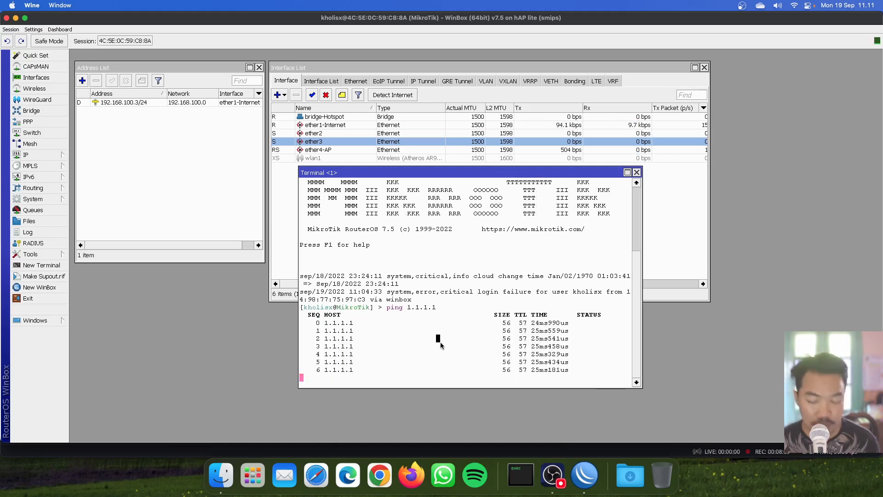
{"action": "key", "text": "ctrl+c"}
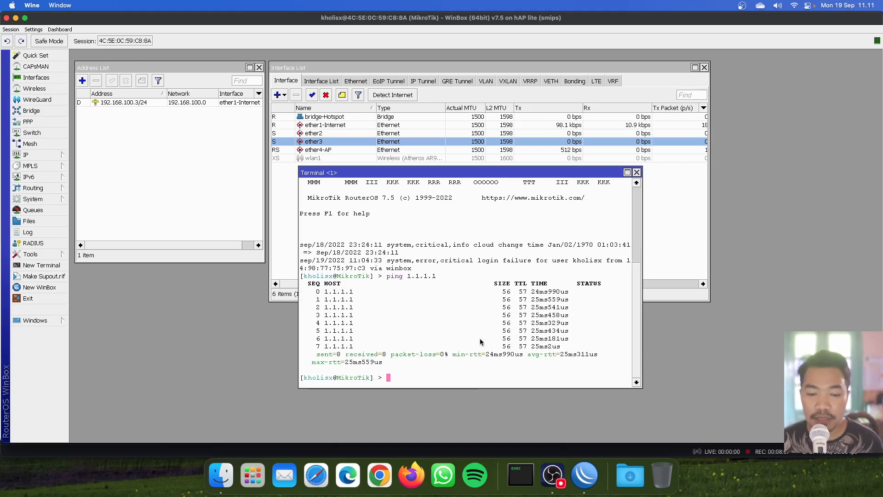
Step: Ping google.com until it shows 0% loss, stop it, and close the terminal
{"action": "type", "text": "ping google.com"}
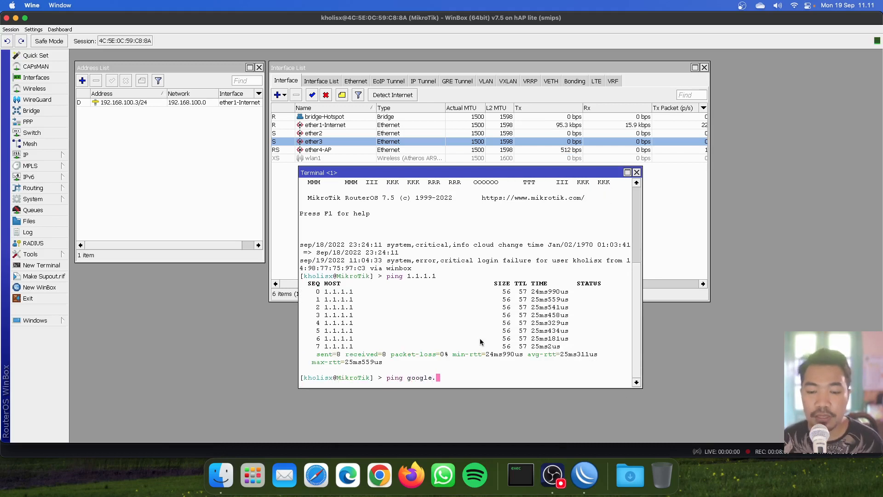
{"action": "key", "text": "Return"}
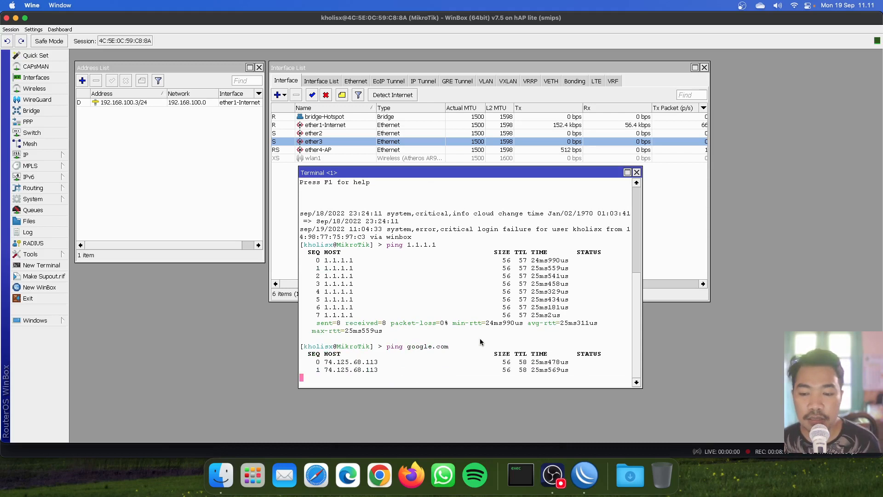
{"action": "left_click_drag", "start_coordinate": [480, 342], "coordinate": [539, 374]}
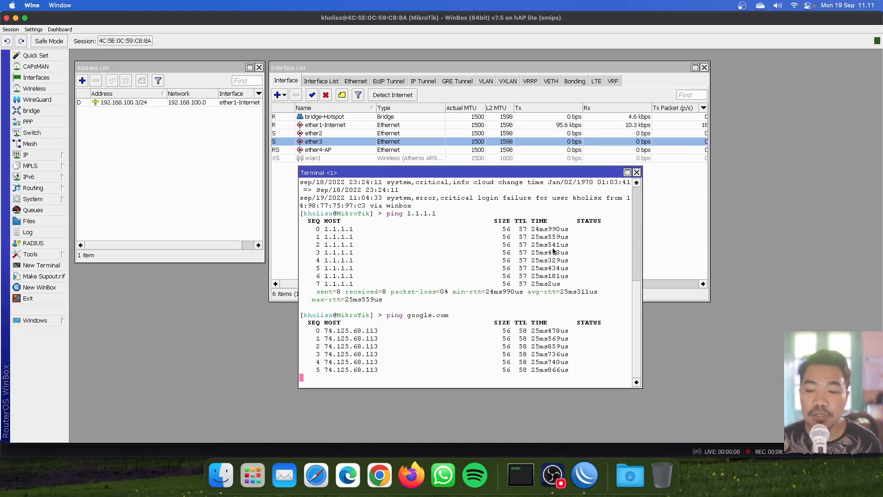
{"action": "key", "text": "ctrl+c"}
{"action": "key", "text": "Return"}
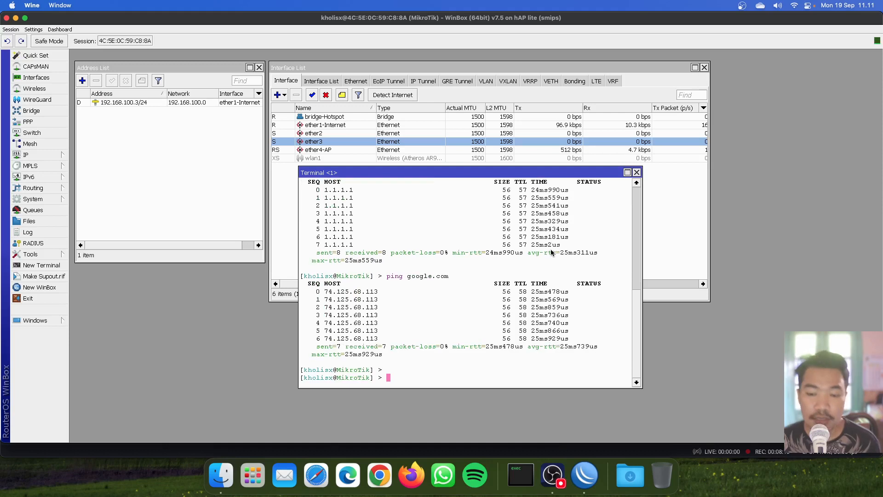
{"action": "left_click", "coordinate": [636, 172]}
{"action": "left_click", "coordinate": [558, 226]}
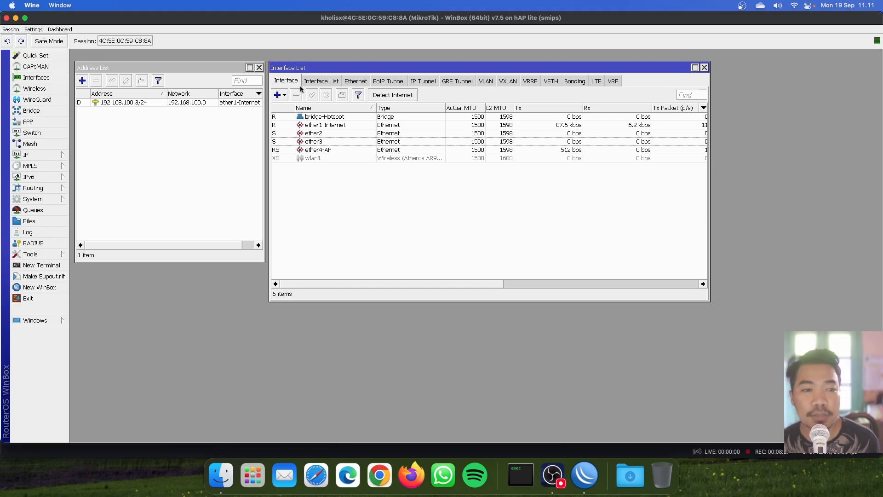
Step: Tick Allow Remote Requests in IP > DNS, with dynamic server 192.168.100.1, then apply and OK
{"action": "left_click", "coordinate": [59, 156]}
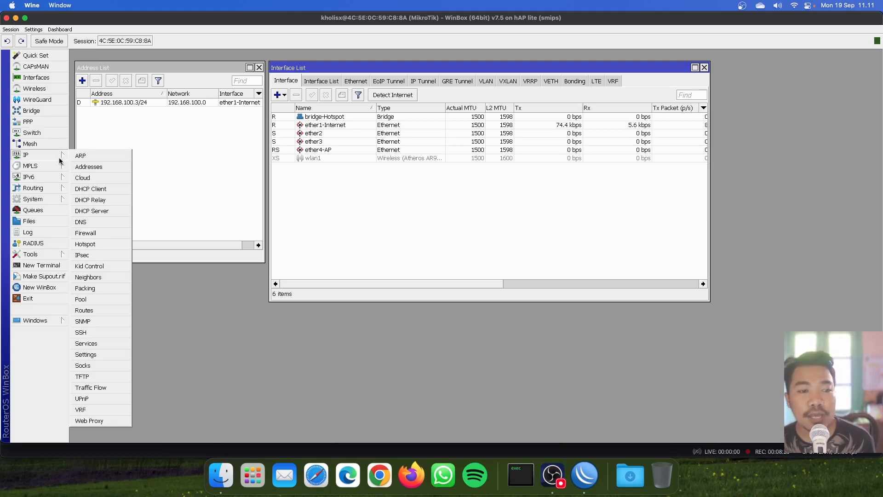
{"action": "left_click", "coordinate": [81, 222]}
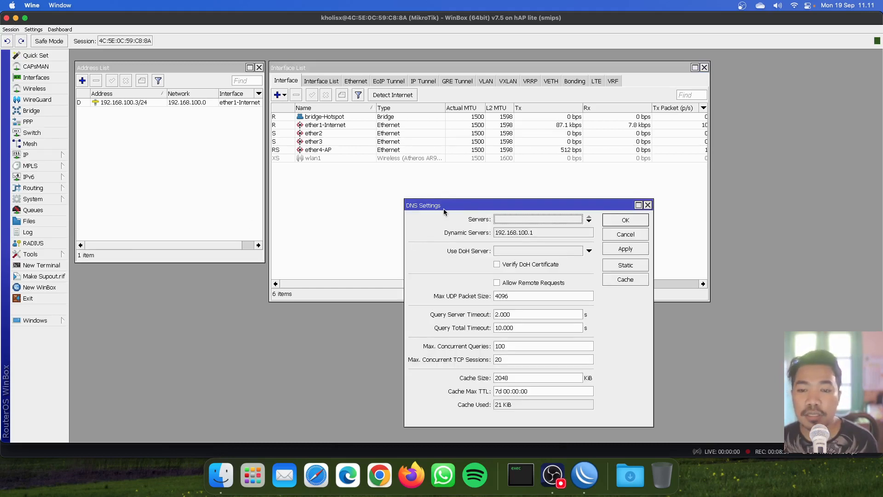
{"action": "left_click_drag", "start_coordinate": [445, 211], "coordinate": [321, 129]}
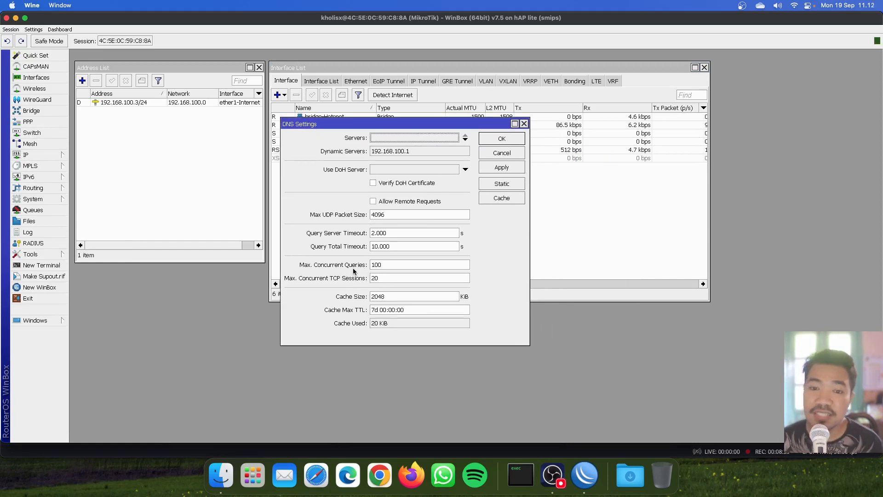
{"action": "left_click", "coordinate": [410, 203]}
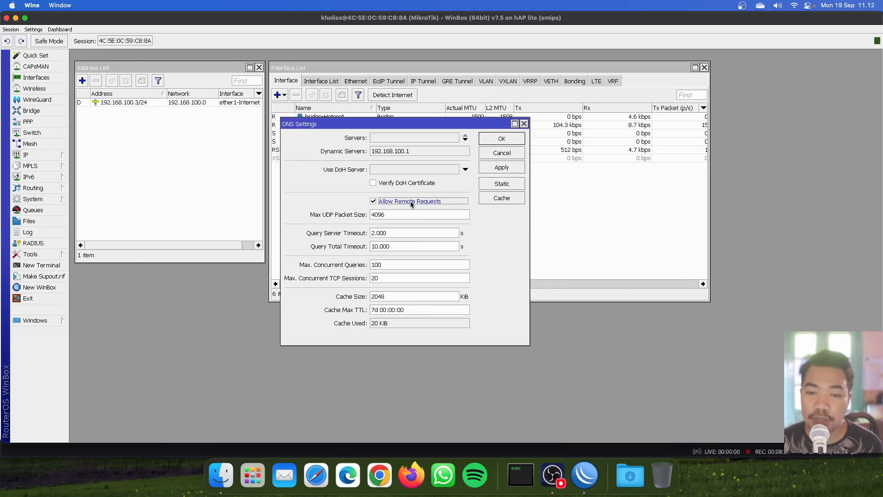
{"action": "left_click", "coordinate": [497, 171]}
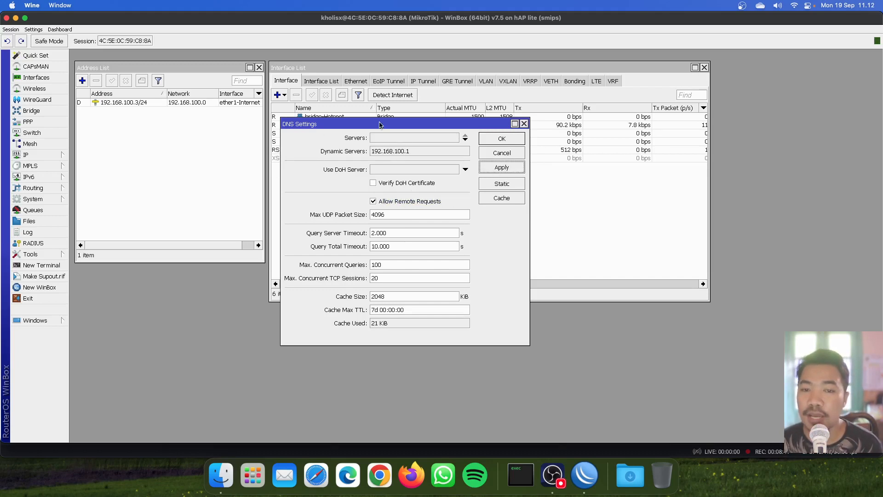
{"action": "left_click", "coordinate": [429, 152]}
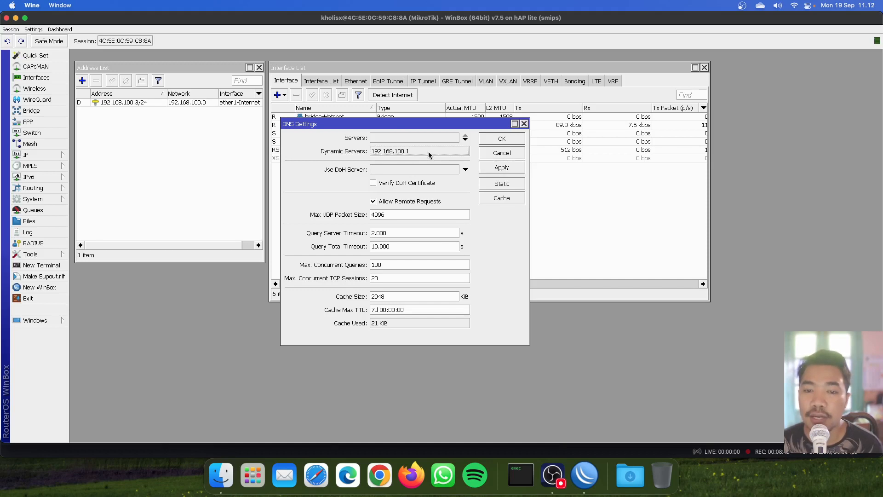
{"action": "double_click", "coordinate": [428, 151]}
{"action": "left_click", "coordinate": [413, 153]}
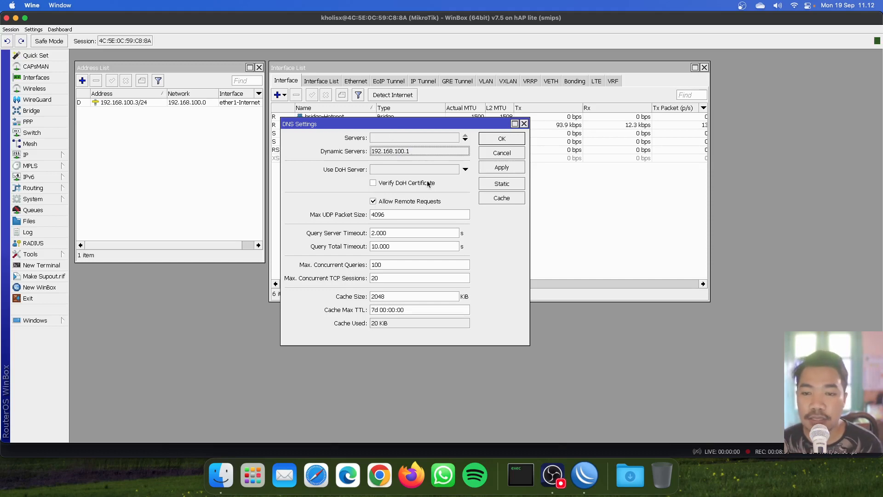
{"action": "left_click", "coordinate": [491, 140]}
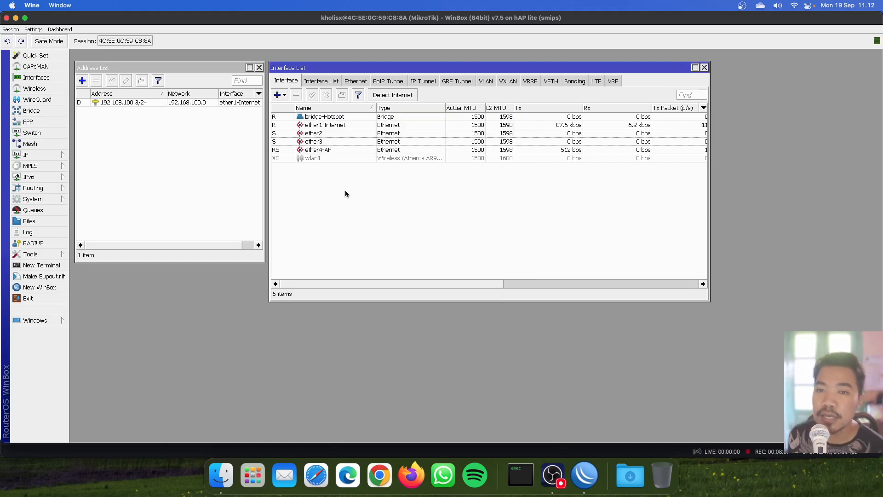
Step: Open IP > Firewall on its NAT tab, then close the window
{"action": "left_click", "coordinate": [52, 159]}
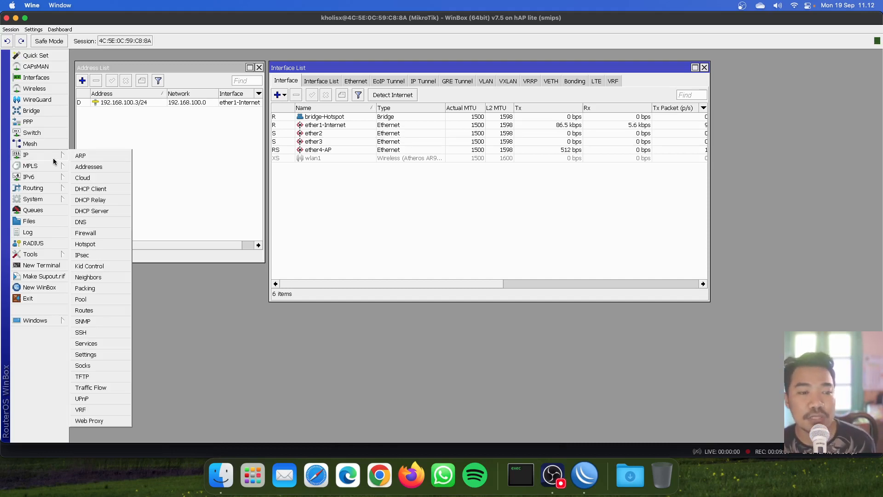
{"action": "left_click", "coordinate": [114, 233]}
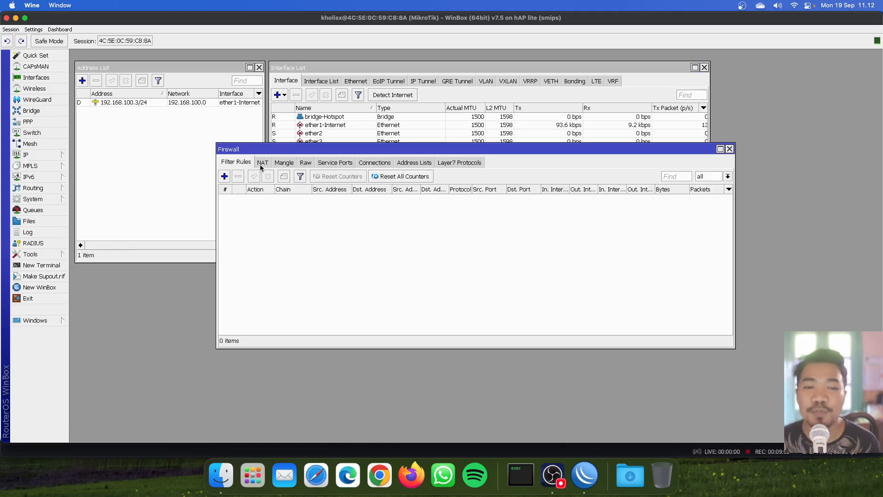
{"action": "left_click", "coordinate": [263, 164]}
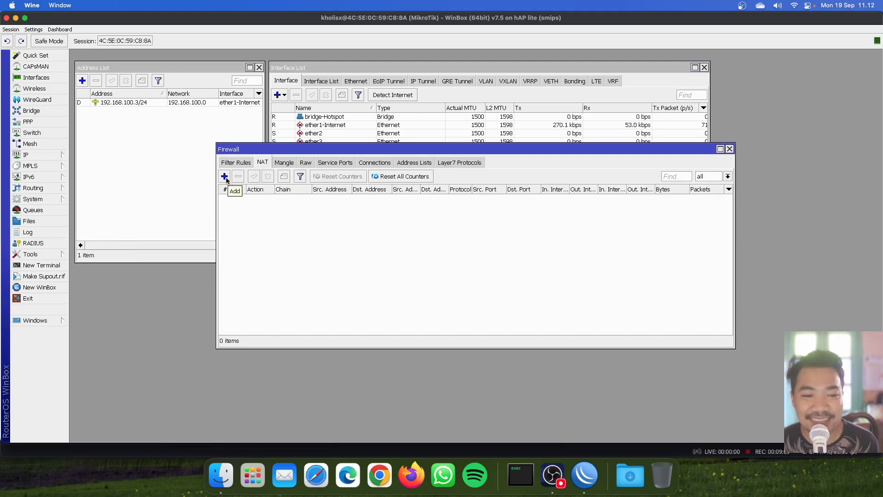
{"action": "left_click", "coordinate": [729, 149]}
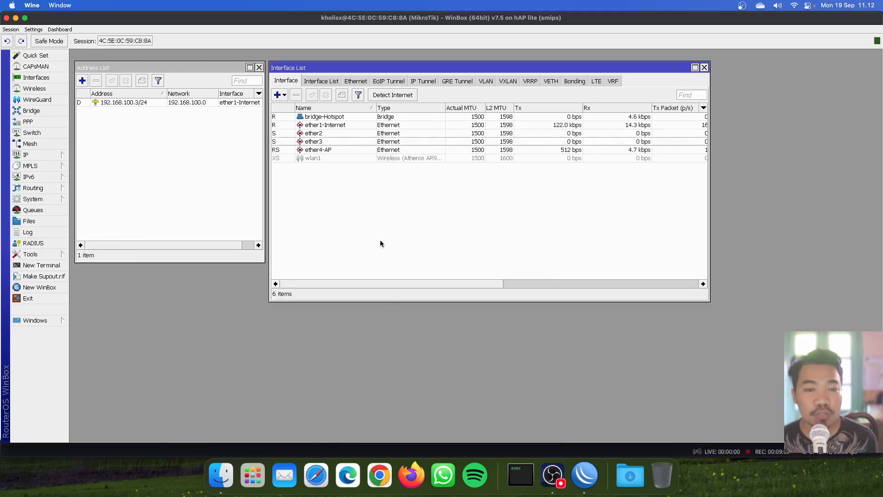
Step: Reopen Firewall and browse Filter Rules, Mangle, Address Lists, Layer7, Service Ports and Raw, ending on NAT
{"action": "left_click", "coordinate": [58, 156]}
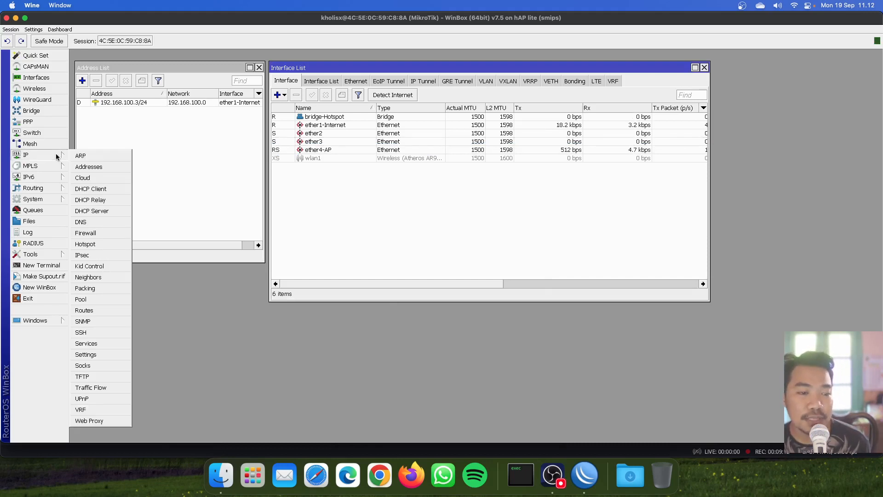
{"action": "left_click", "coordinate": [106, 233]}
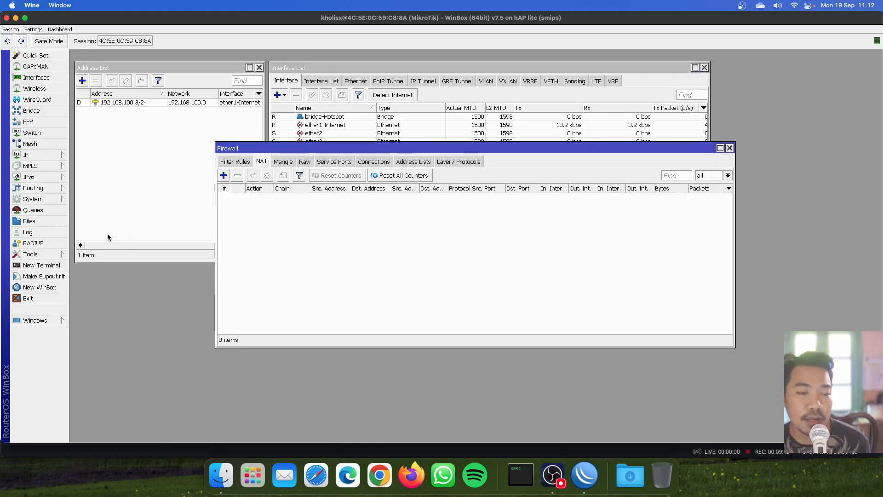
{"action": "left_click", "coordinate": [241, 159]}
{"action": "left_click", "coordinate": [283, 161]}
{"action": "left_click", "coordinate": [413, 161]}
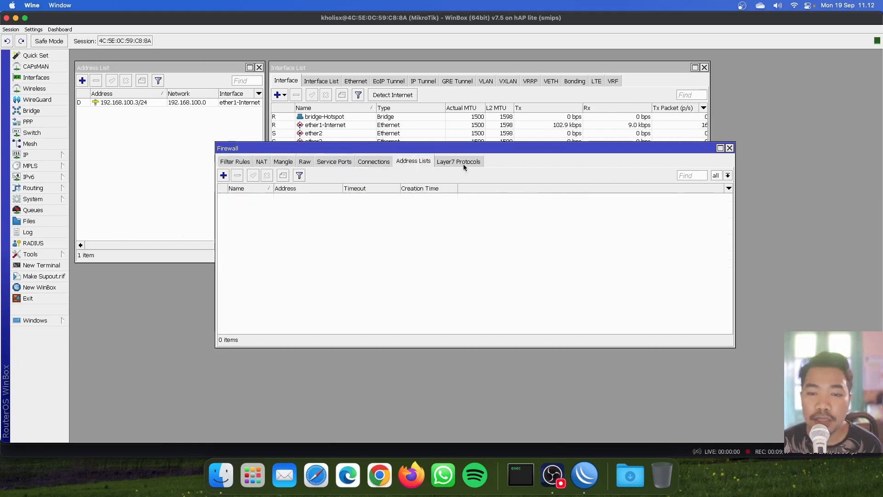
{"action": "left_click", "coordinate": [460, 161]}
{"action": "left_click", "coordinate": [334, 161]}
{"action": "left_click", "coordinate": [305, 161]}
{"action": "left_click", "coordinate": [333, 161]}
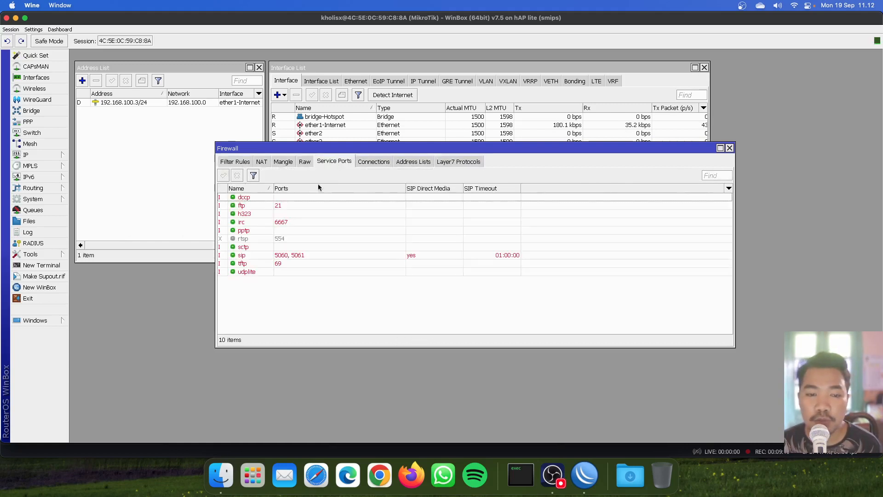
{"action": "left_click", "coordinate": [284, 162]}
{"action": "left_click", "coordinate": [263, 162]}
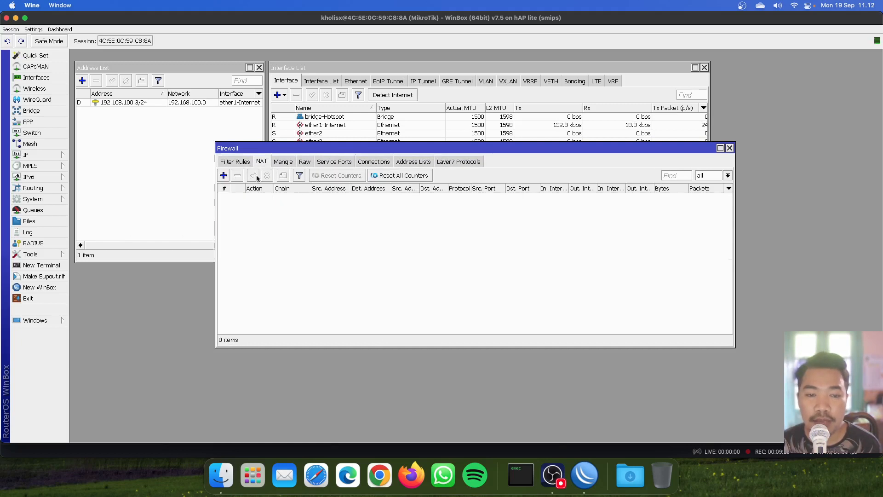
Step: Add a NAT rule with chain srcnat, Out. Interface ether1-Internet and action masquerade
{"action": "left_click", "coordinate": [223, 176]}
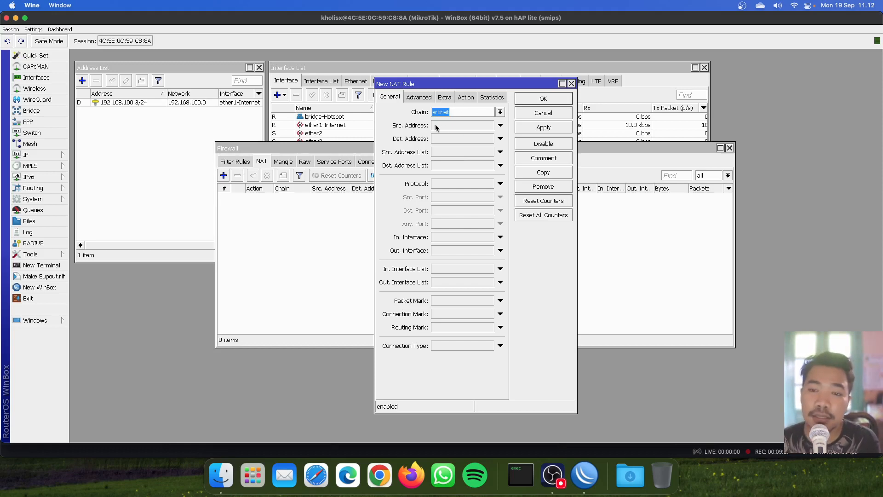
{"action": "left_click", "coordinate": [500, 250]}
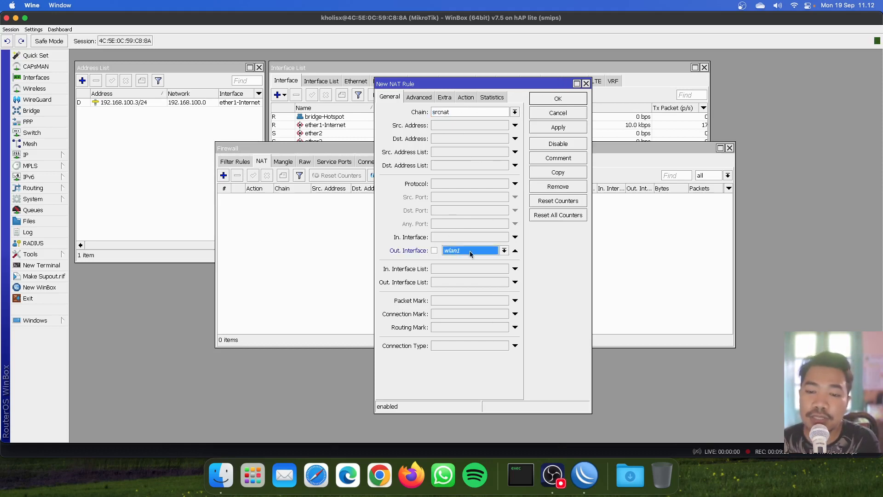
{"action": "left_click", "coordinate": [477, 249]}
{"action": "left_click", "coordinate": [474, 296]}
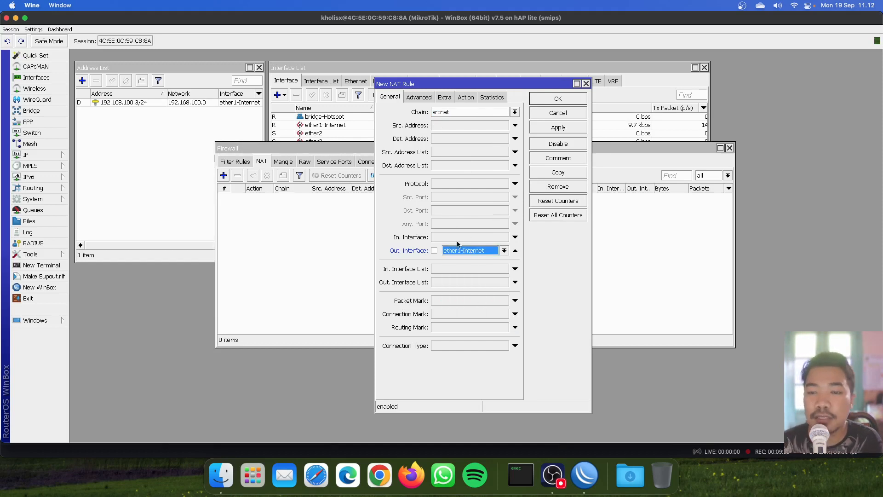
{"action": "left_click", "coordinate": [466, 97]}
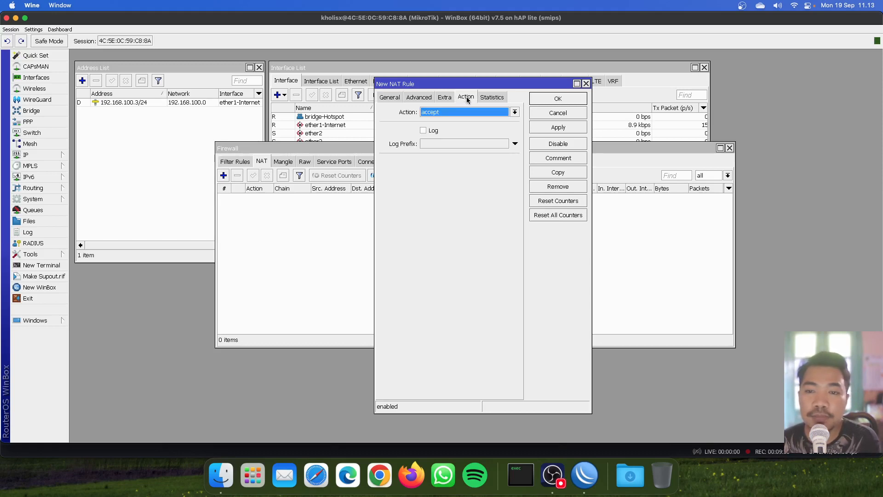
{"action": "left_click", "coordinate": [435, 112]}
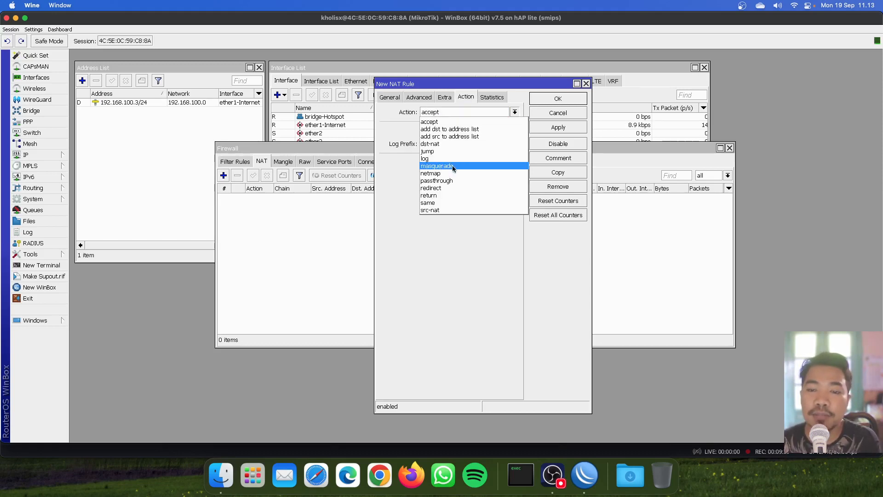
{"action": "left_click", "coordinate": [449, 167]}
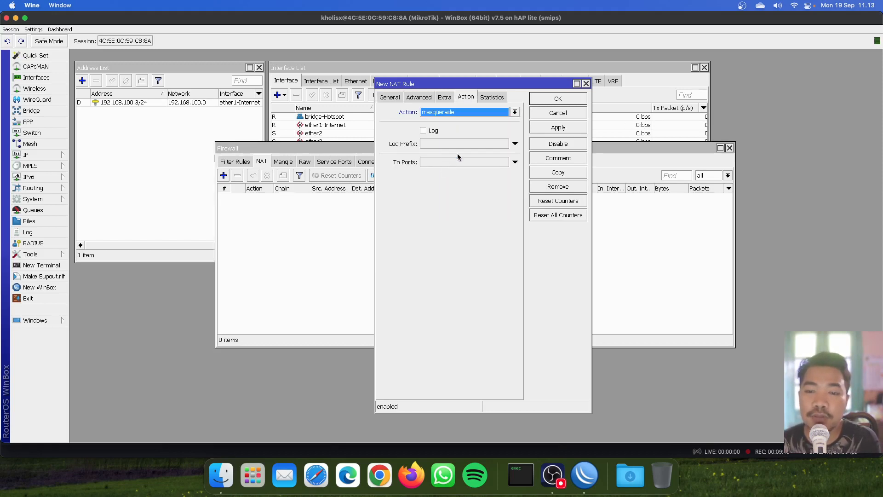
{"action": "left_click", "coordinate": [558, 99]}
{"action": "left_click", "coordinate": [551, 103]}
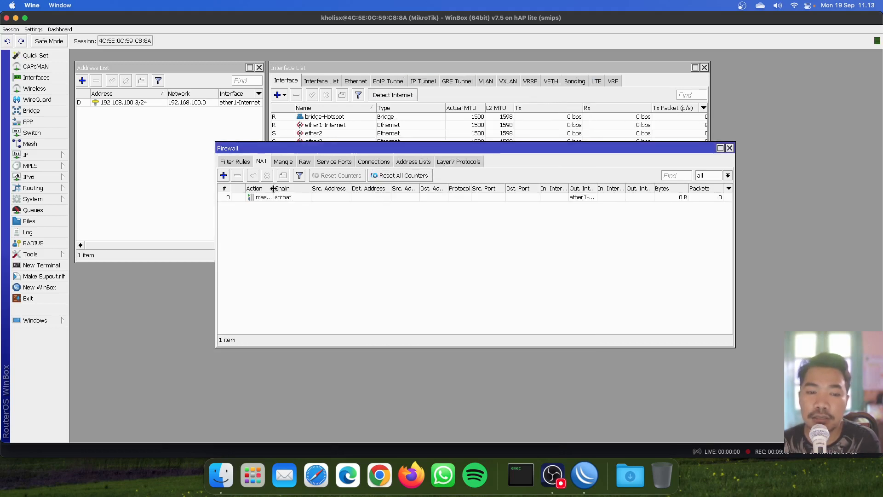
Step: Check the new masquerade rule's outgoing interface column and close the Firewall window
{"action": "left_click_drag", "start_coordinate": [273, 189], "coordinate": [301, 190]}
{"action": "left_click", "coordinate": [285, 198]}
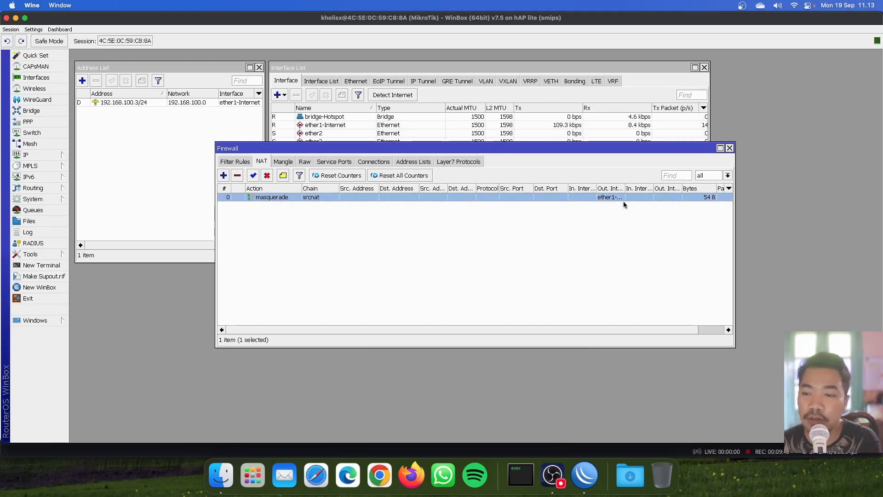
{"action": "left_click_drag", "start_coordinate": [625, 189], "coordinate": [637, 188]}
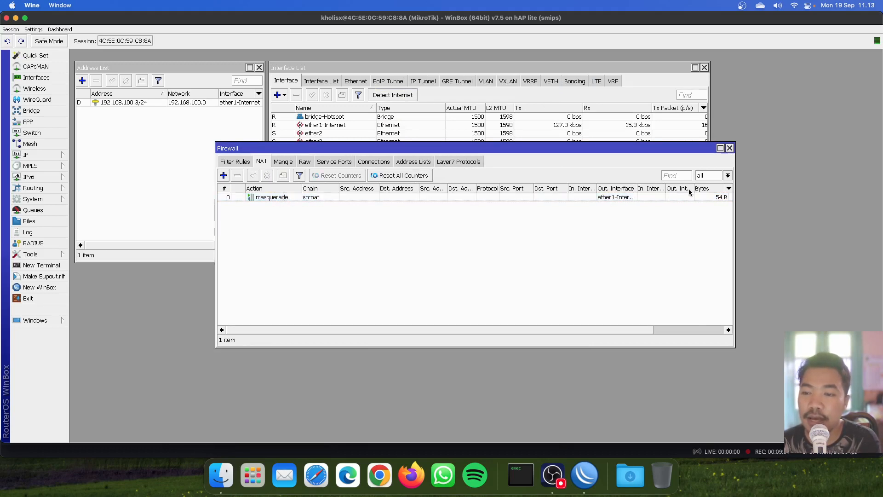
{"action": "left_click", "coordinate": [729, 148]}
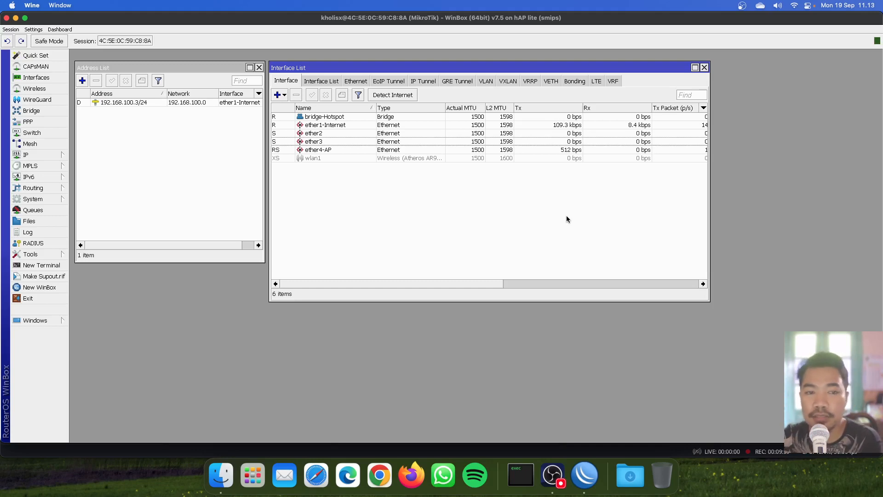
Step: Close the Interface List and Address List windows and expand the System menu
{"action": "left_click", "coordinate": [705, 67]}
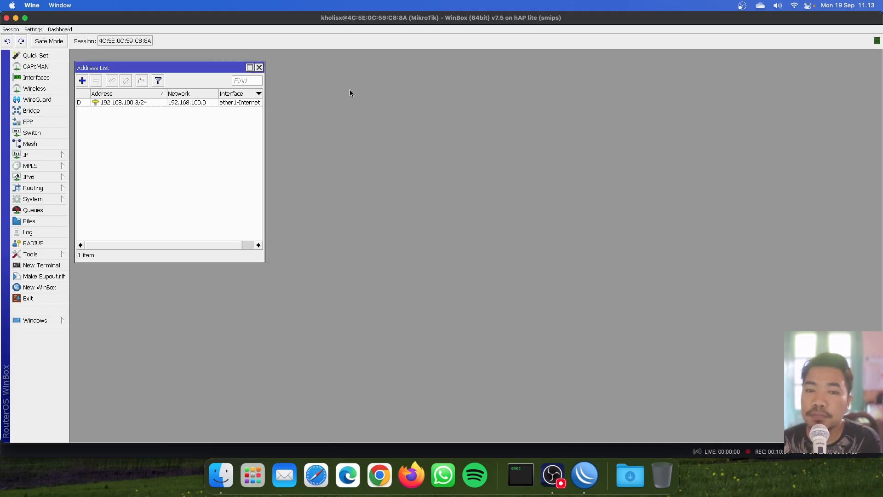
{"action": "left_click", "coordinate": [259, 67]}
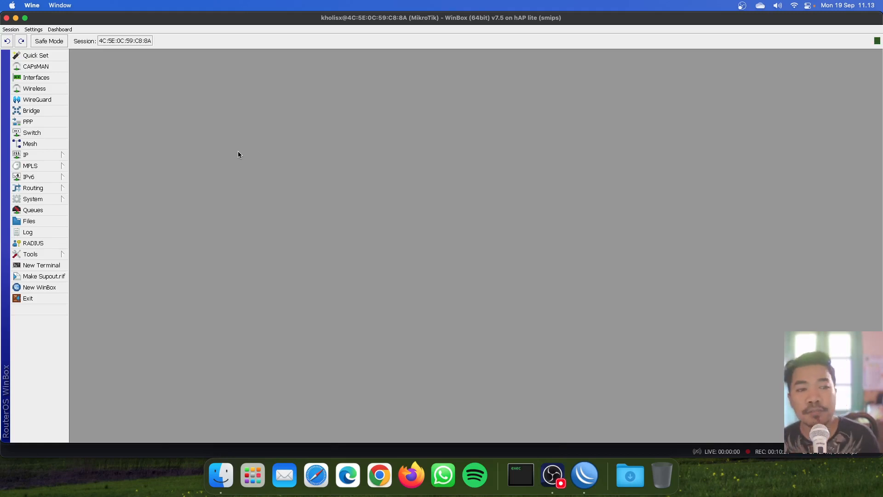
{"action": "left_click", "coordinate": [52, 201]}
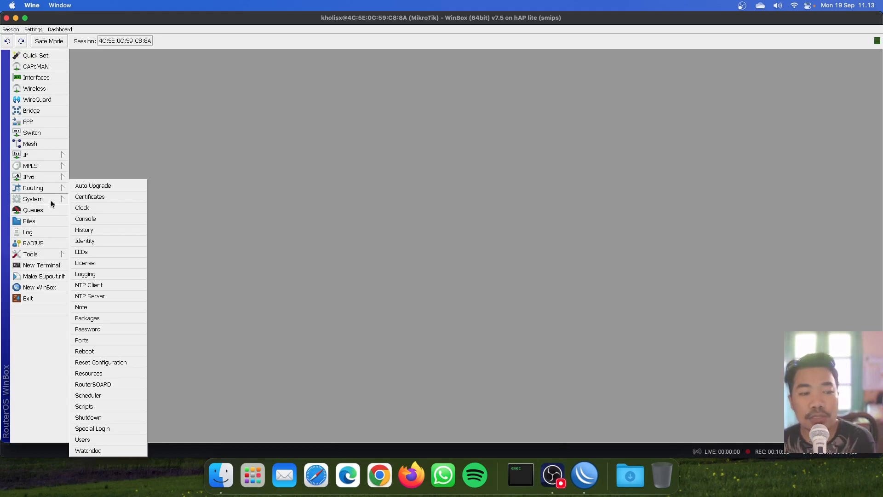
Step: Enable the NTP client with servers 0.id.pool.ntp.org and 1.id.pool.ntp.org and apply
{"action": "left_click", "coordinate": [103, 285]}
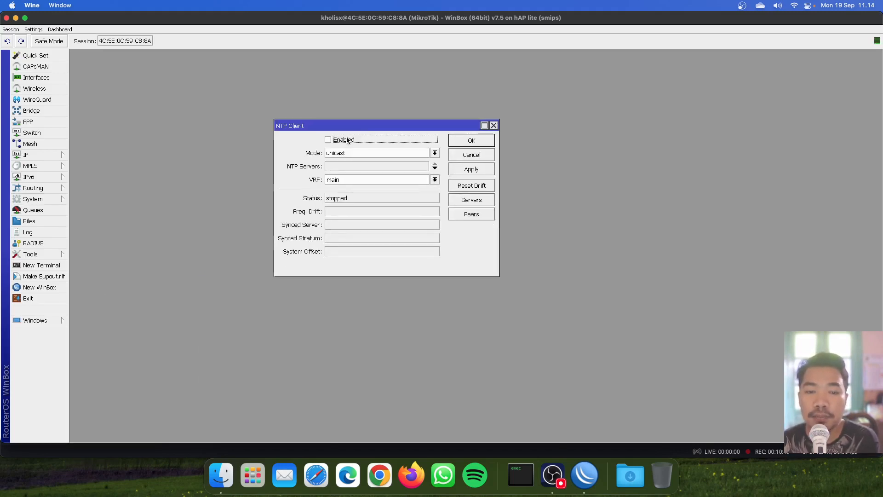
{"action": "left_click", "coordinate": [345, 140]}
{"action": "left_click", "coordinate": [368, 168]}
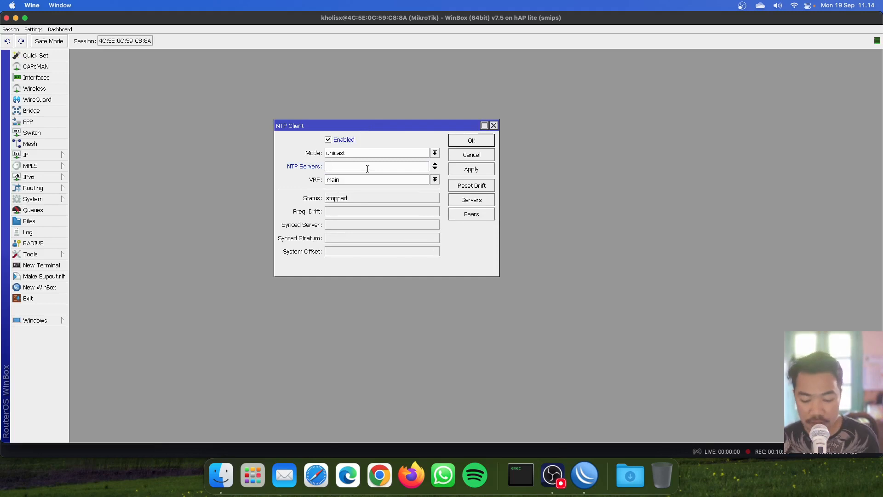
{"action": "type", "text": "0.id.pool.n"}
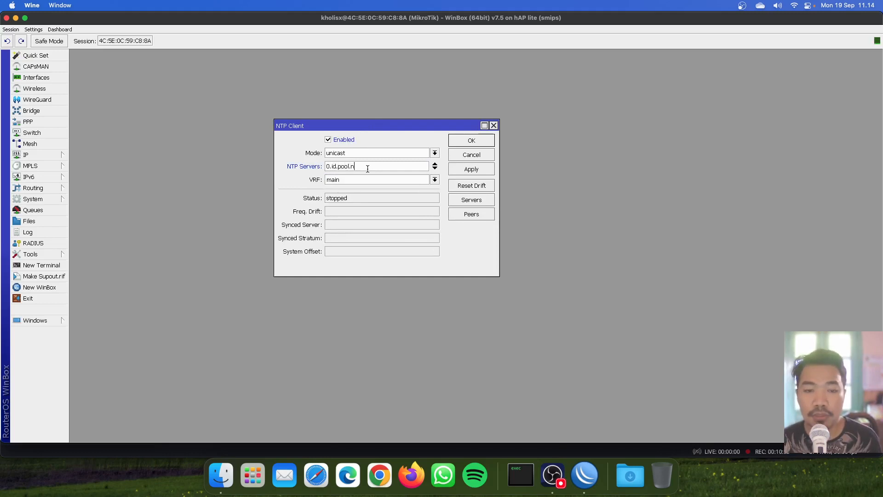
{"action": "type", "text": "tp.org"}
{"action": "left_click", "coordinate": [471, 170]}
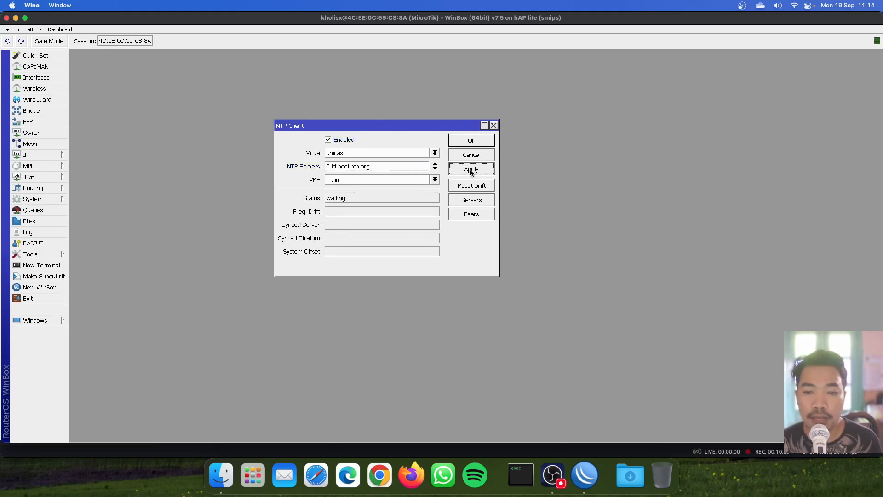
{"action": "left_click_drag", "start_coordinate": [432, 125], "coordinate": [304, 113]}
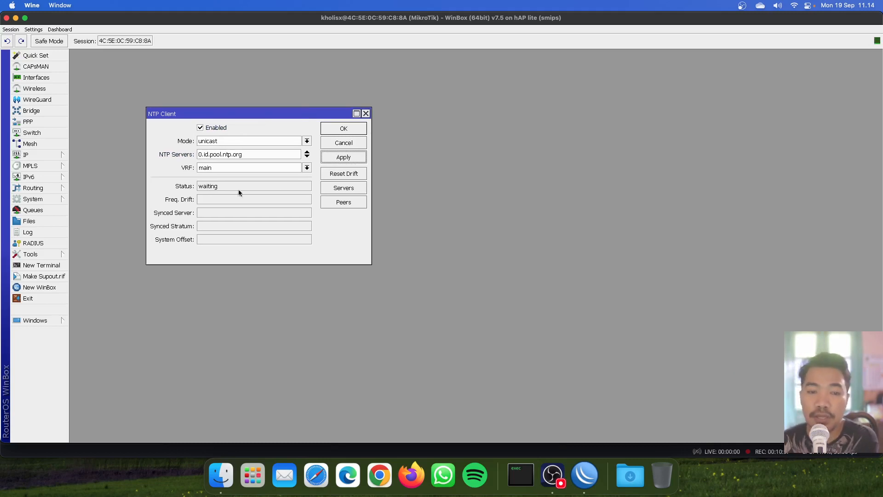
{"action": "left_click", "coordinate": [306, 157]}
{"action": "type", "text": "1"}
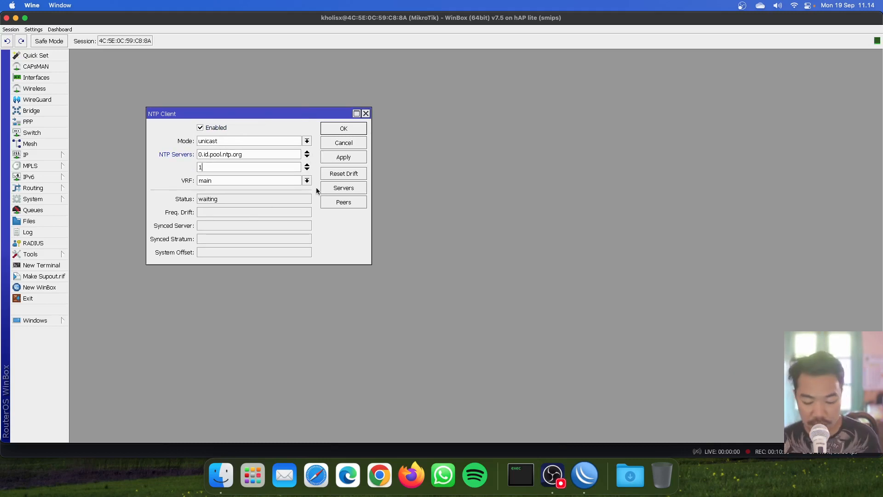
{"action": "type", "text": ".id.pool.nt"}
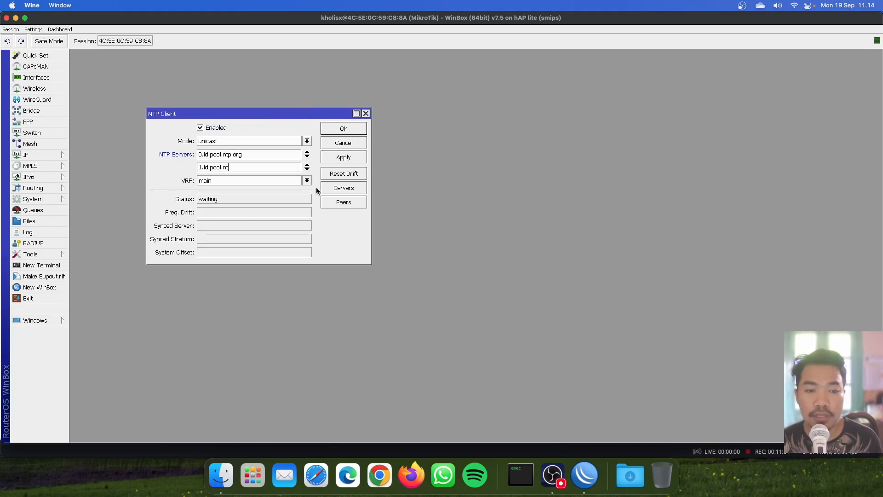
{"action": "type", "text": "p.org"}
{"action": "left_click", "coordinate": [329, 157]}
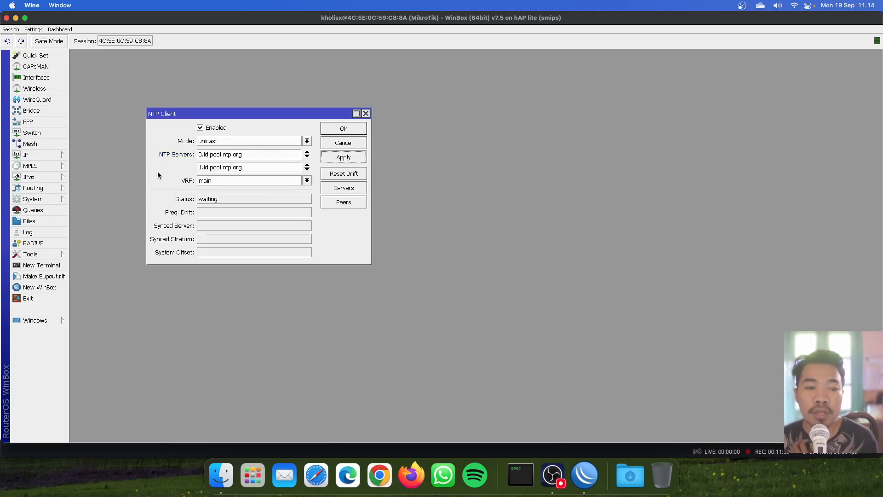
{"action": "left_click", "coordinate": [60, 198]}
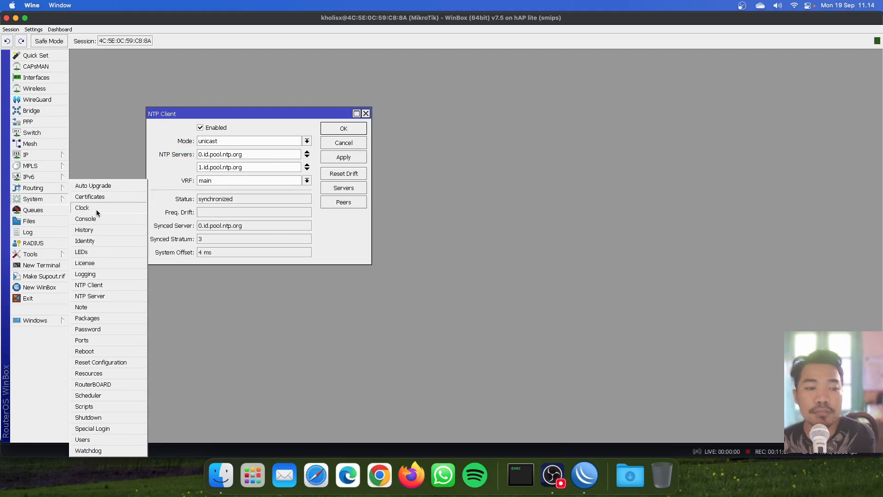
Step: Uncheck Time Zone Autodetect in Clock keeping Asia/Jakarta, then OK both Clock and NTP Client
{"action": "left_click", "coordinate": [89, 208]}
{"action": "left_click_drag", "start_coordinate": [562, 319], "coordinate": [497, 105]}
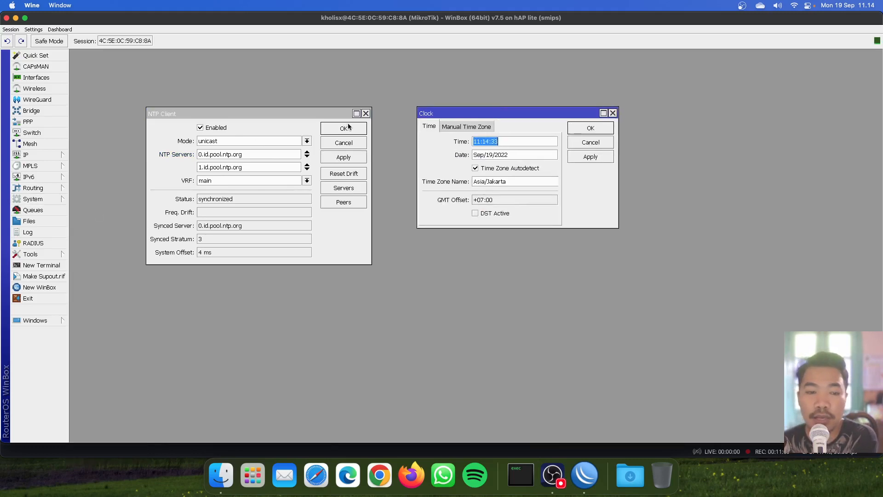
{"action": "left_click", "coordinate": [222, 200]}
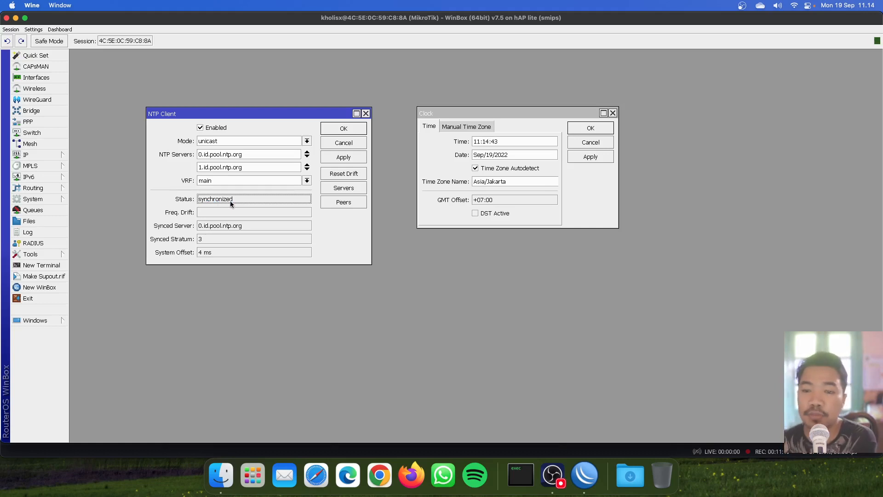
{"action": "left_click", "coordinate": [578, 215]}
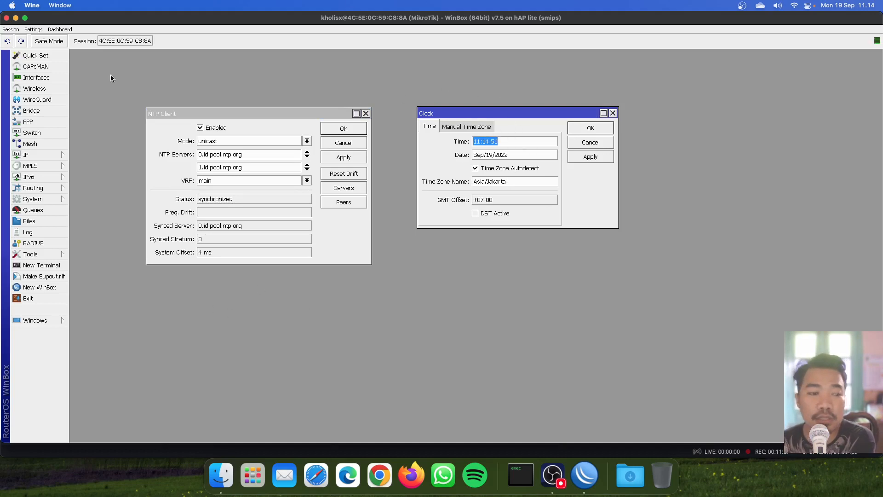
{"action": "left_click", "coordinate": [493, 167]}
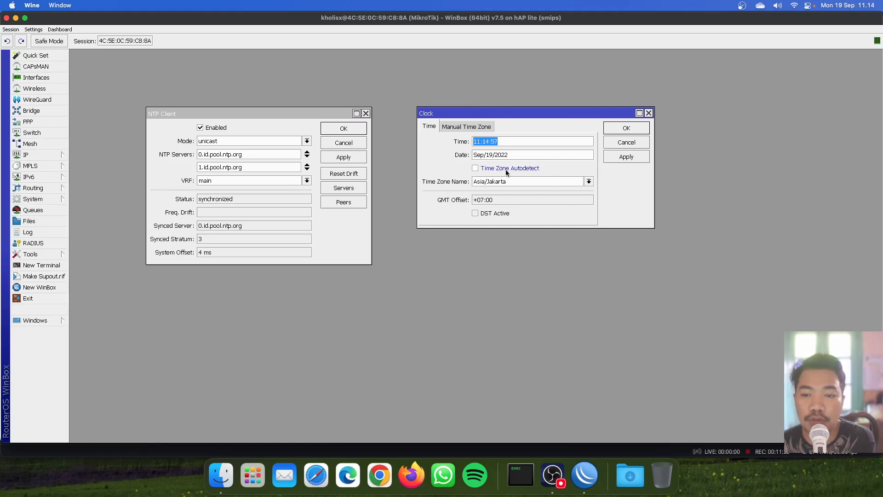
{"action": "left_click", "coordinate": [634, 157]}
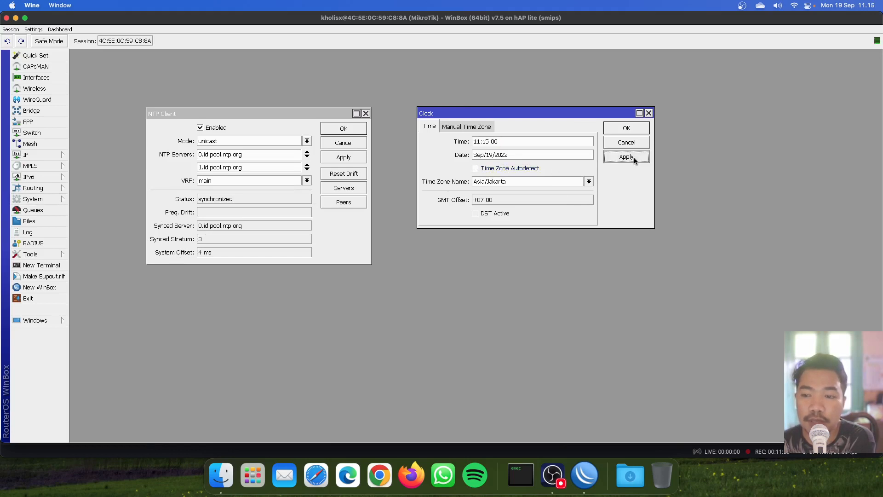
{"action": "left_click_drag", "start_coordinate": [506, 183], "coordinate": [463, 179]}
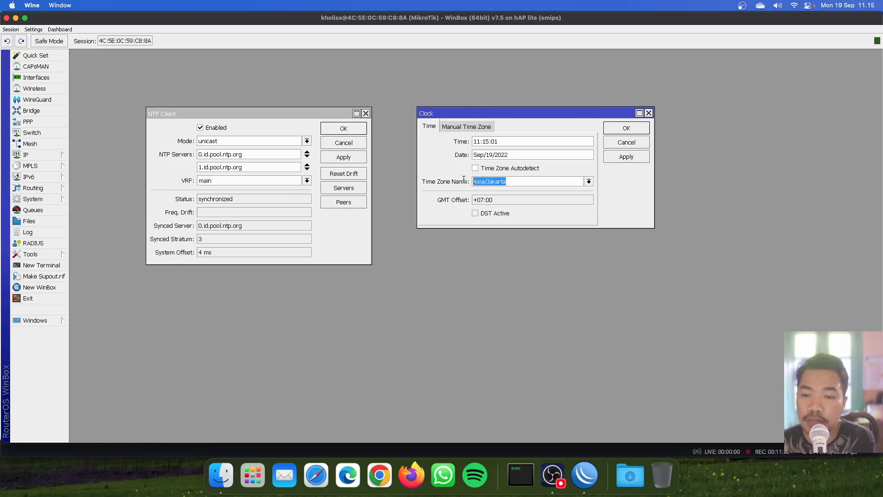
{"action": "left_click", "coordinate": [514, 182]}
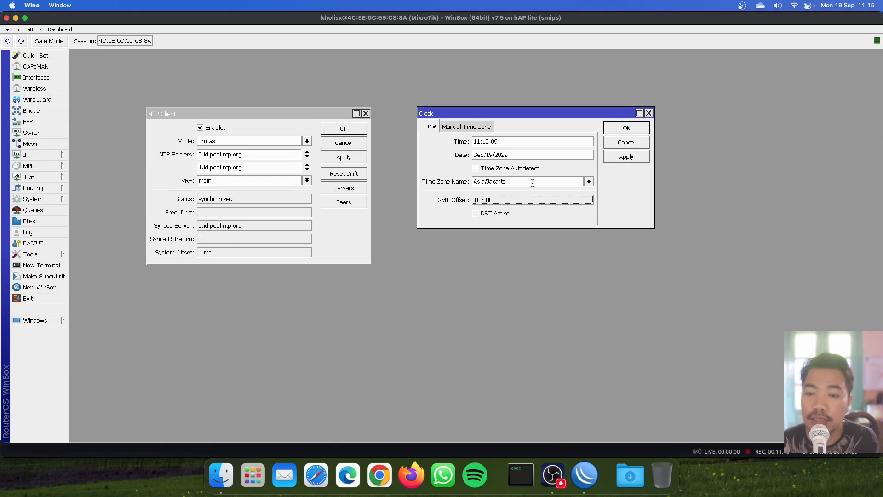
{"action": "left_click", "coordinate": [626, 131]}
{"action": "left_click", "coordinate": [348, 128]}
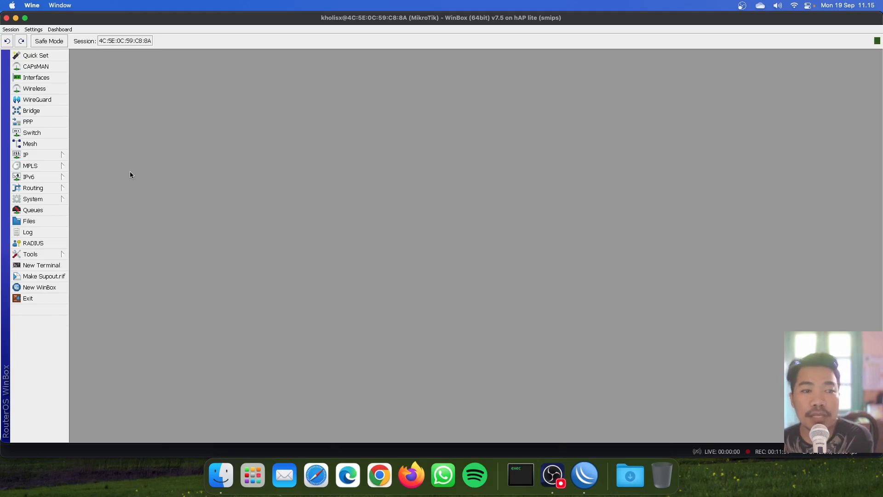
Step: Pause and resume the OBS recording with Ctrl+Shift+P, then return to WinBox
{"action": "left_click", "coordinate": [553, 475]}
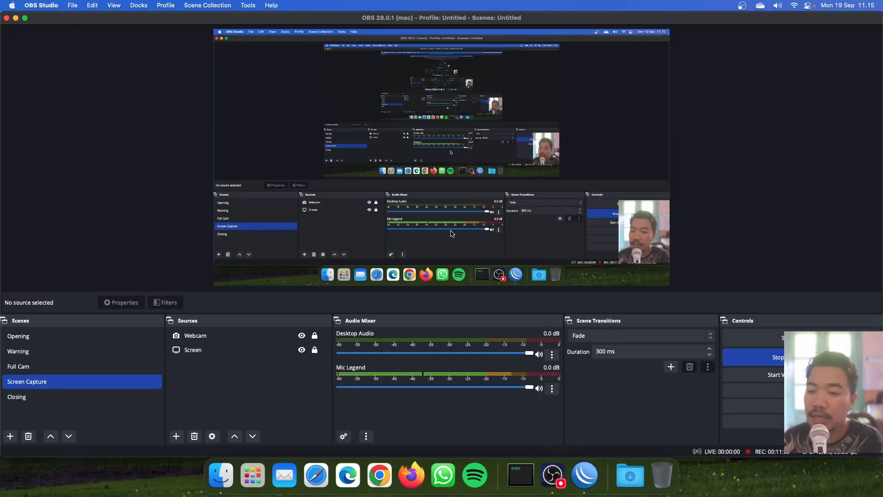
{"action": "key", "text": "ctrl+shift+p"}
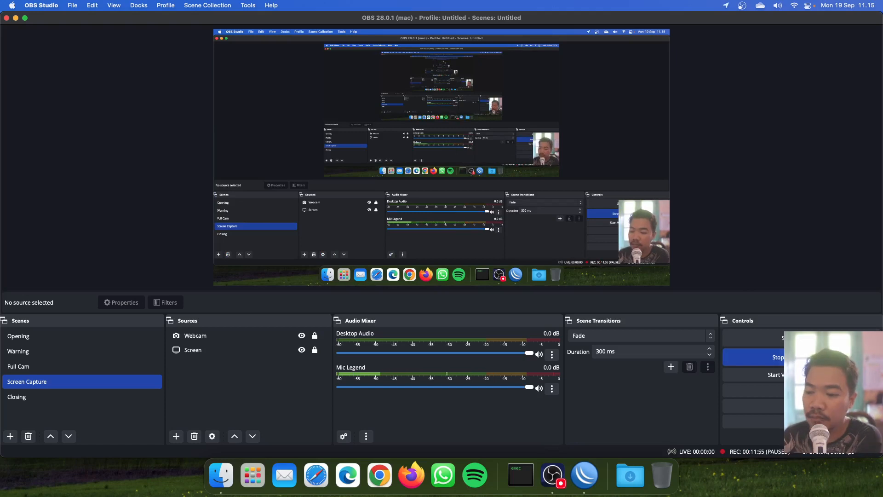
{"action": "key", "text": "ctrl+shift+p"}
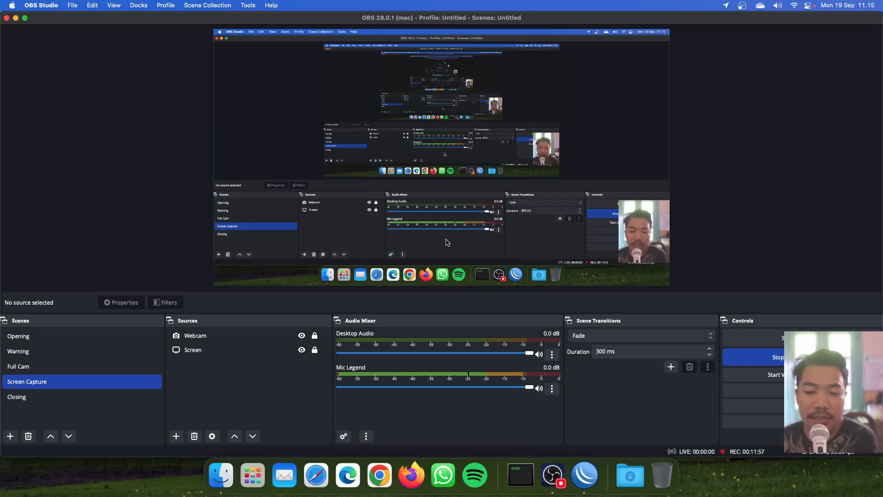
{"action": "left_click", "coordinate": [582, 472]}
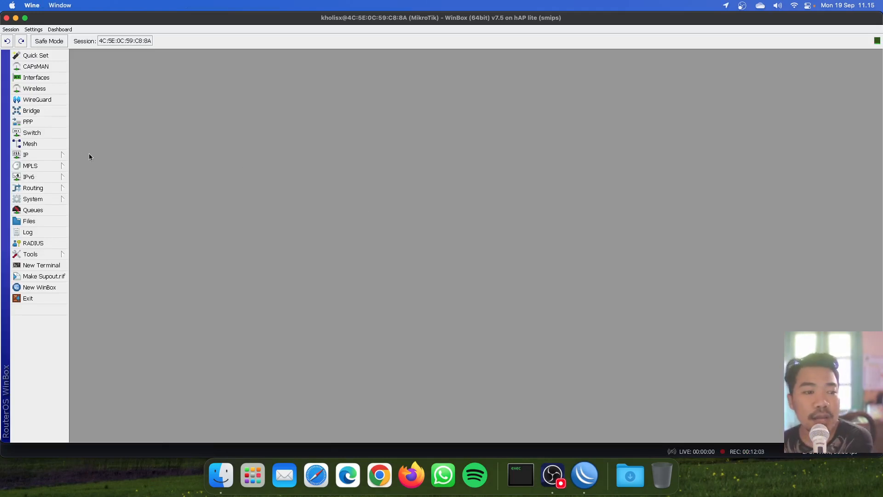
Step: Open the IP Address List and Interface List windows side by side
{"action": "left_click", "coordinate": [32, 154]}
{"action": "left_click", "coordinate": [92, 169]}
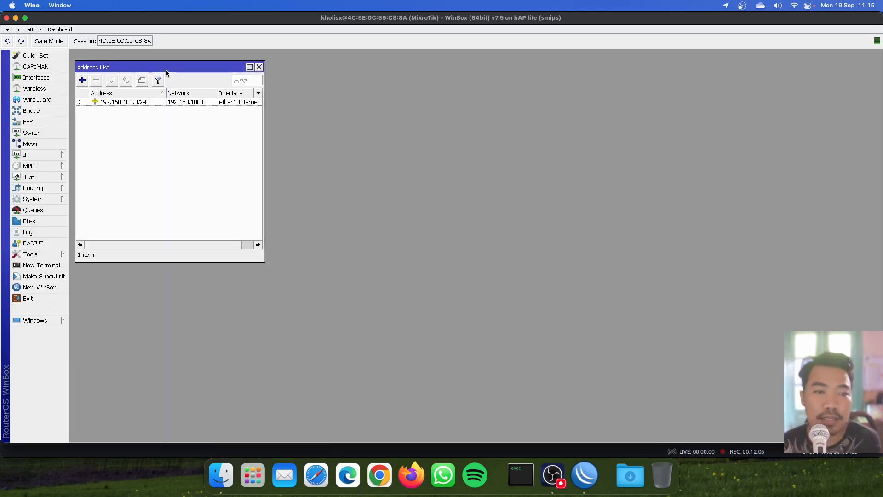
{"action": "left_click_drag", "start_coordinate": [166, 71], "coordinate": [167, 71]}
{"action": "left_click", "coordinate": [49, 79]}
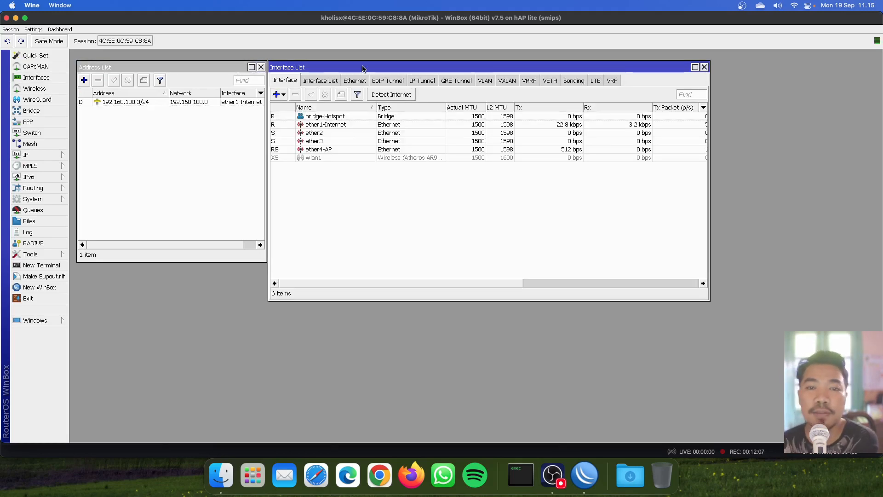
{"action": "left_click_drag", "start_coordinate": [363, 69], "coordinate": [367, 69]}
Step: Look through the interfaces: ether1-Internet, bridge-Hotspot, and ports ether2 through wlan1
{"action": "left_click", "coordinate": [349, 125]}
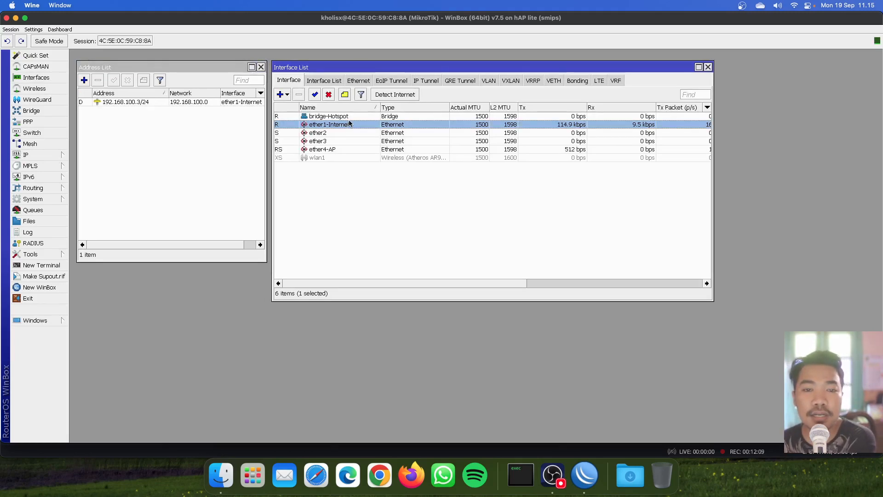
{"action": "left_click", "coordinate": [355, 116]}
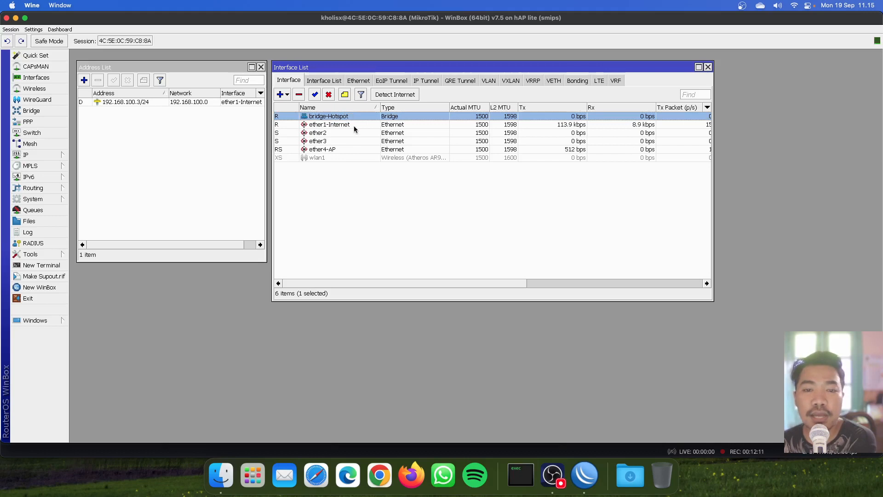
{"action": "left_click", "coordinate": [353, 123]}
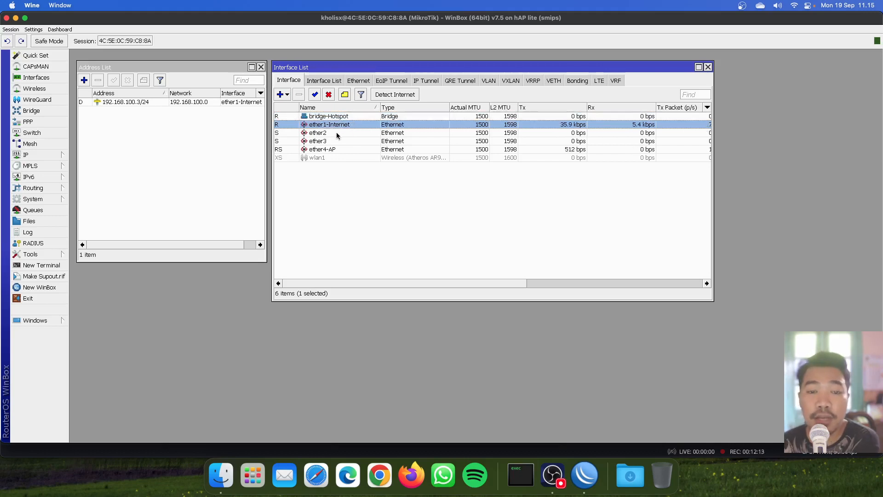
{"action": "mouse_move", "coordinate": [336, 133]}
{"action": "left_mouse_down"}
{"action": "mouse_move", "coordinate": [338, 158]}
{"action": "mouse_move", "coordinate": [337, 118]}
{"action": "left_mouse_up"}
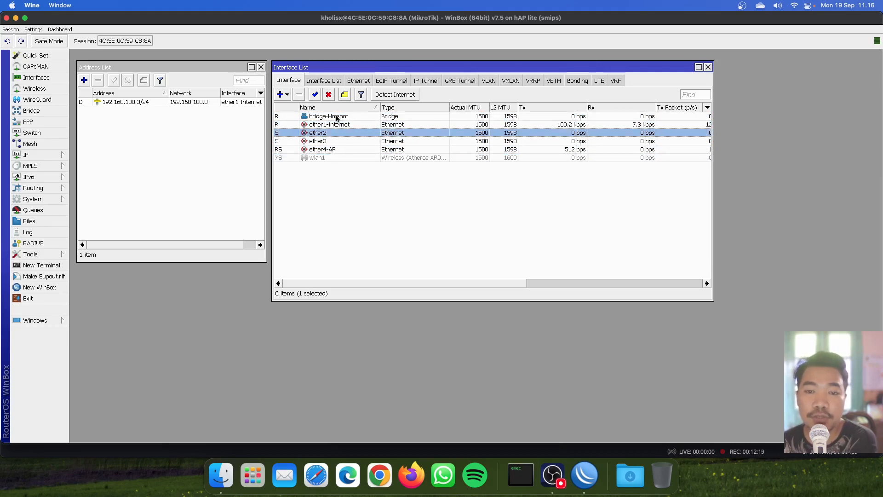
{"action": "left_click", "coordinate": [336, 118]}
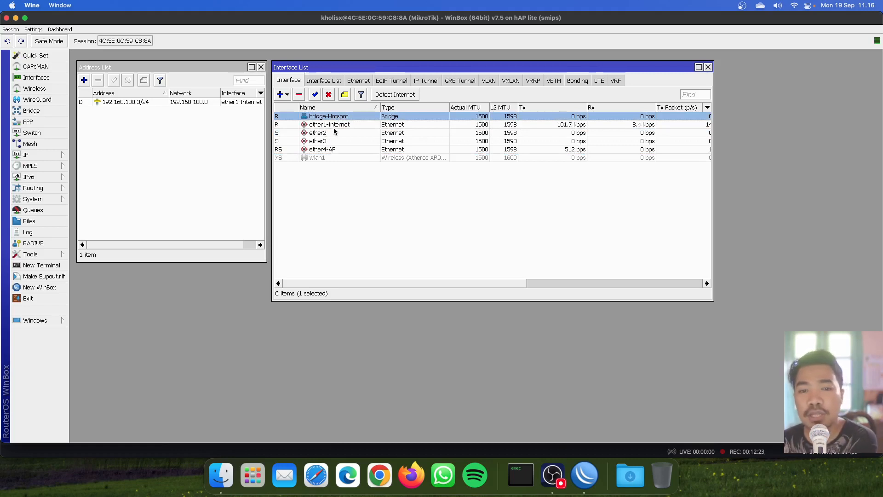
{"action": "left_click", "coordinate": [334, 133]}
{"action": "mouse_move", "coordinate": [333, 143]}
{"action": "left_mouse_down"}
{"action": "mouse_move", "coordinate": [333, 157]}
{"action": "mouse_move", "coordinate": [336, 135]}
{"action": "left_mouse_up"}
{"action": "left_click", "coordinate": [338, 117]}
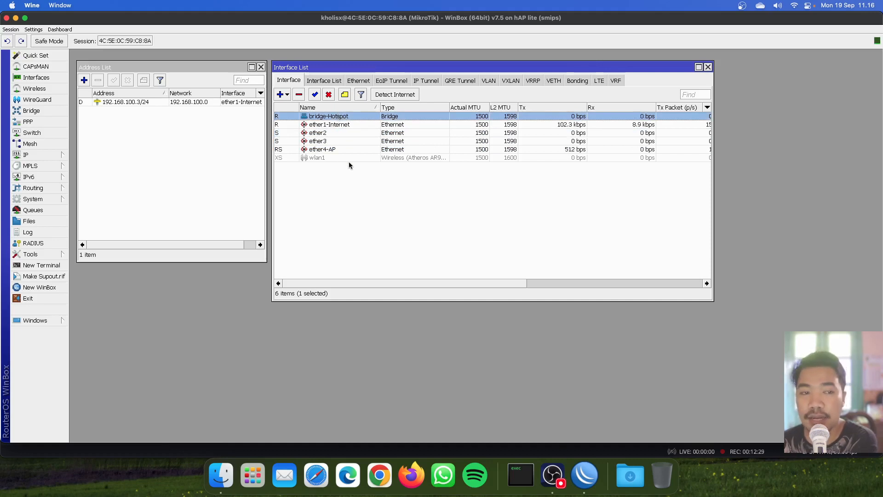
Step: Bring the Address List forward and start a new IP address entry
{"action": "left_click", "coordinate": [50, 155]}
{"action": "left_click", "coordinate": [79, 168]}
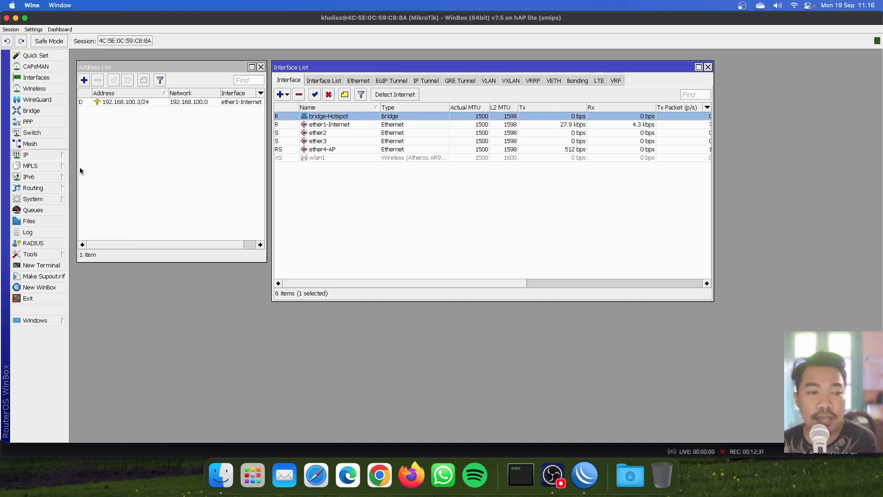
{"action": "left_click", "coordinate": [84, 80]}
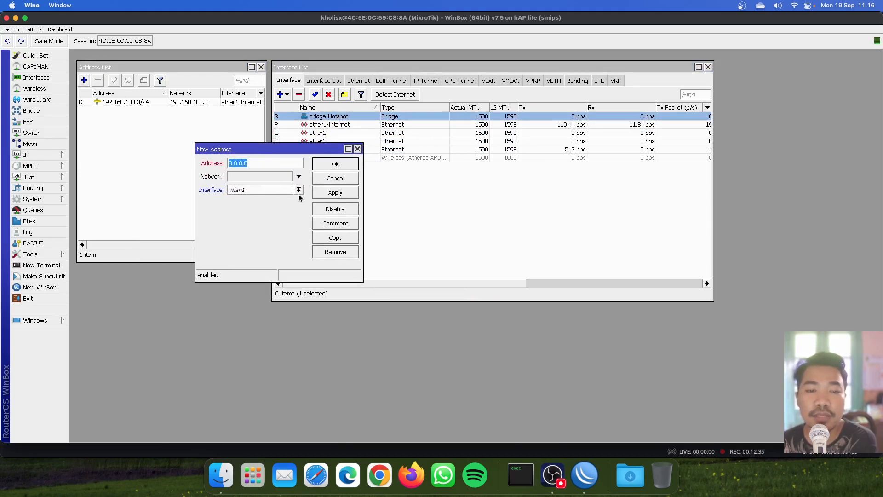
Step: Create address 192.168.12.1/24 on interface bridge-Hotspot, apply it, and confirm with OK
{"action": "left_click", "coordinate": [299, 190]}
{"action": "left_click", "coordinate": [296, 200]}
{"action": "left_click", "coordinate": [278, 161]}
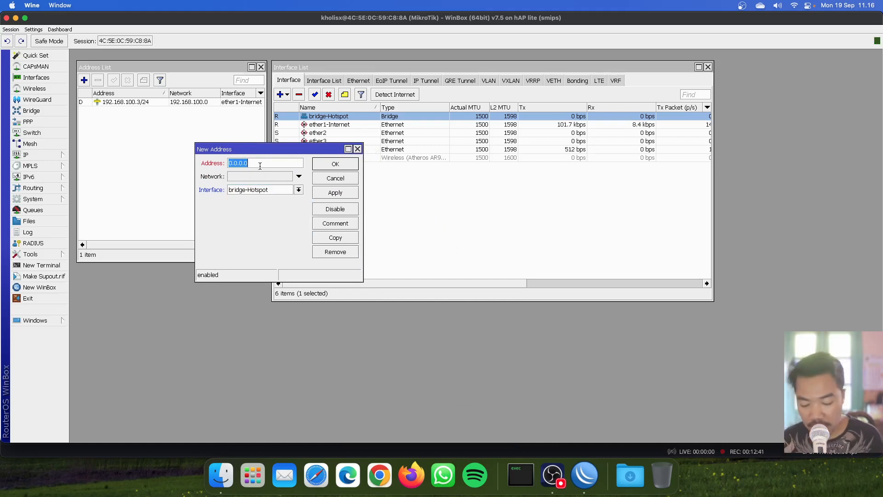
{"action": "type", "text": "192.168."}
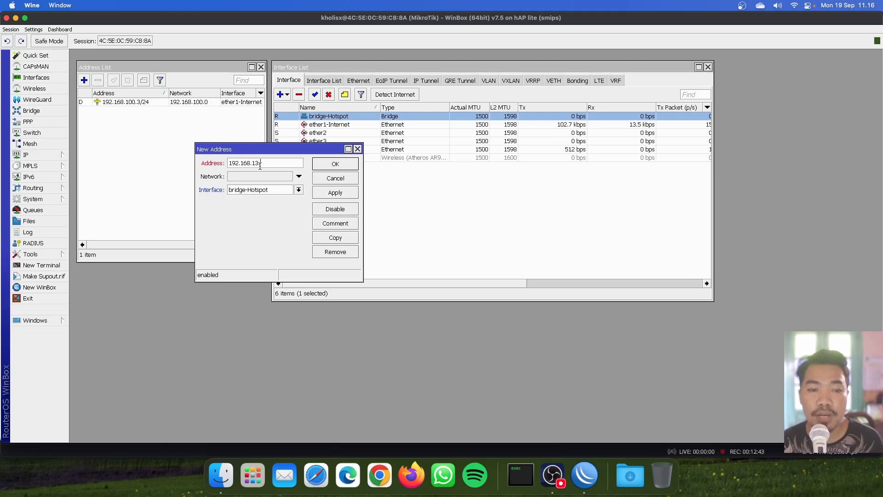
{"action": "type", "text": "12.1/24"}
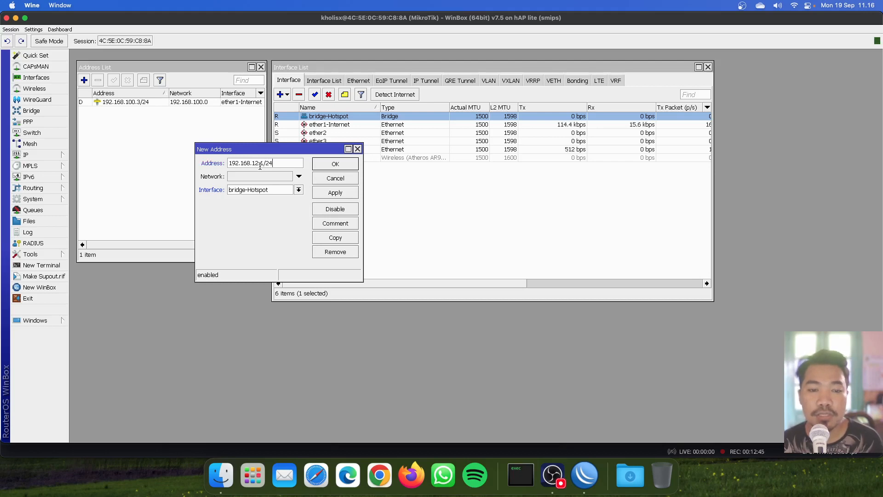
{"action": "left_click", "coordinate": [322, 195]}
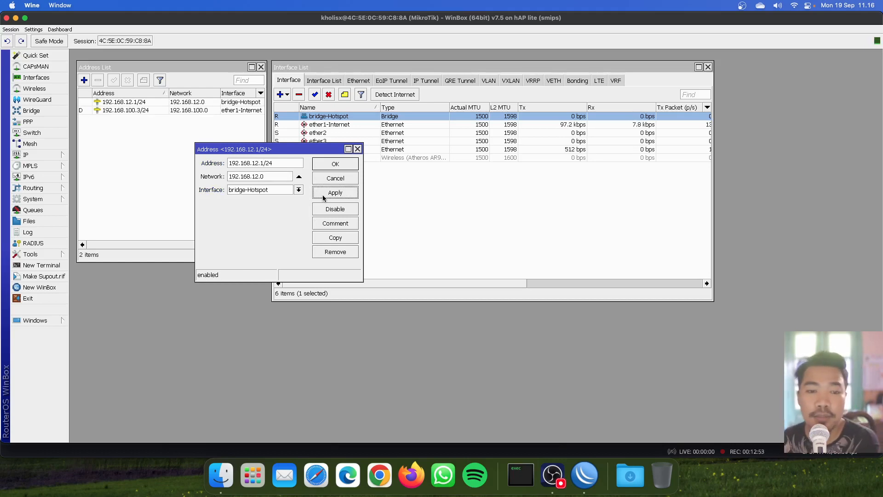
{"action": "left_click_drag", "start_coordinate": [257, 152], "coordinate": [190, 156]}
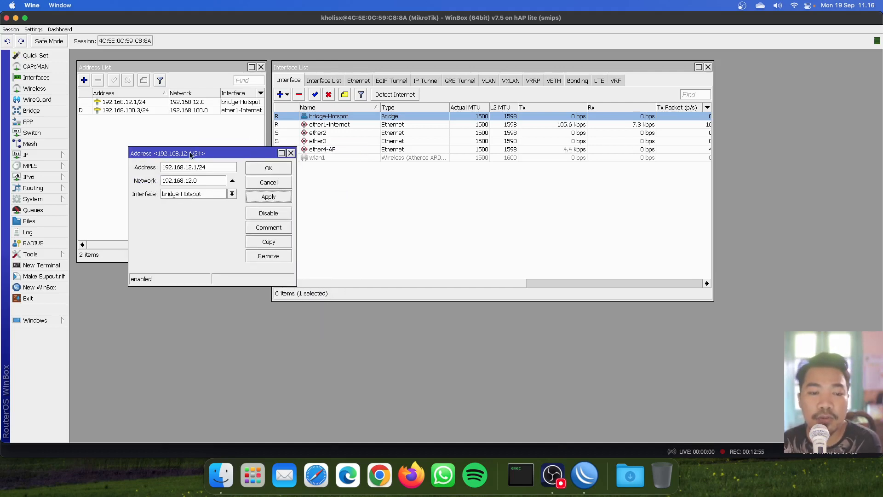
{"action": "left_click", "coordinate": [277, 171]}
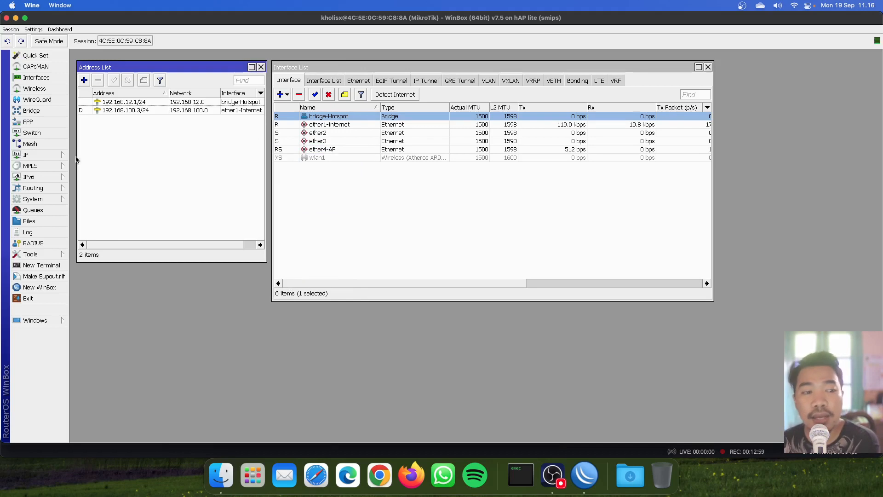
{"action": "left_click", "coordinate": [39, 155]}
Step: Open the DHCP Server list and the empty IP Pool list side by side
{"action": "left_click", "coordinate": [114, 209]}
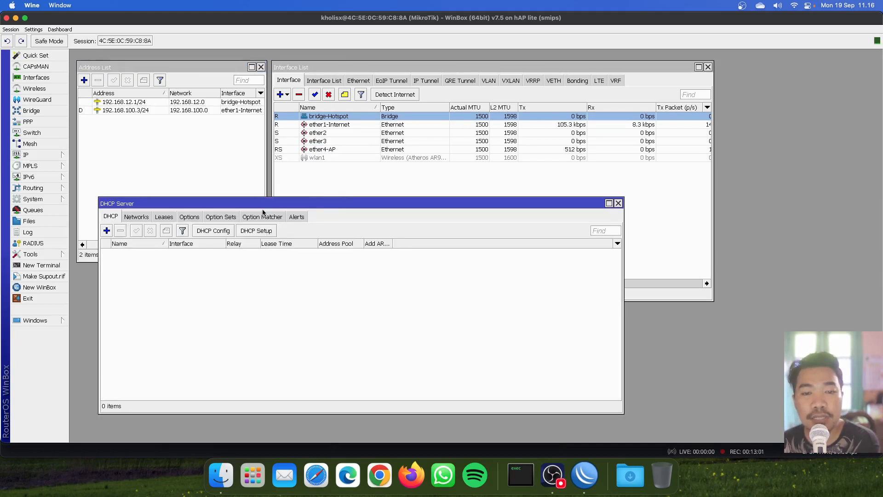
{"action": "mouse_move", "coordinate": [321, 205]}
{"action": "left_mouse_down"}
{"action": "mouse_move", "coordinate": [333, 194]}
{"action": "mouse_move", "coordinate": [320, 195]}
{"action": "left_mouse_up"}
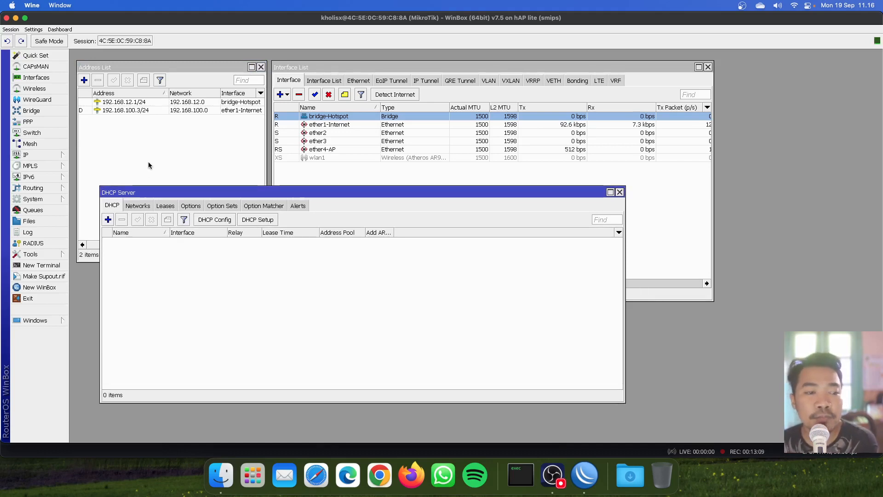
{"action": "left_click", "coordinate": [46, 155]}
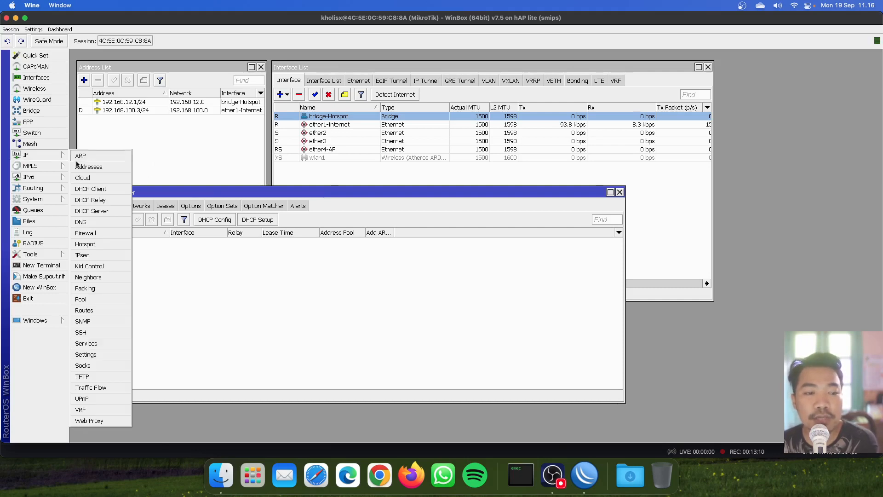
{"action": "left_click", "coordinate": [102, 211]}
{"action": "left_click_drag", "start_coordinate": [191, 189], "coordinate": [173, 188]}
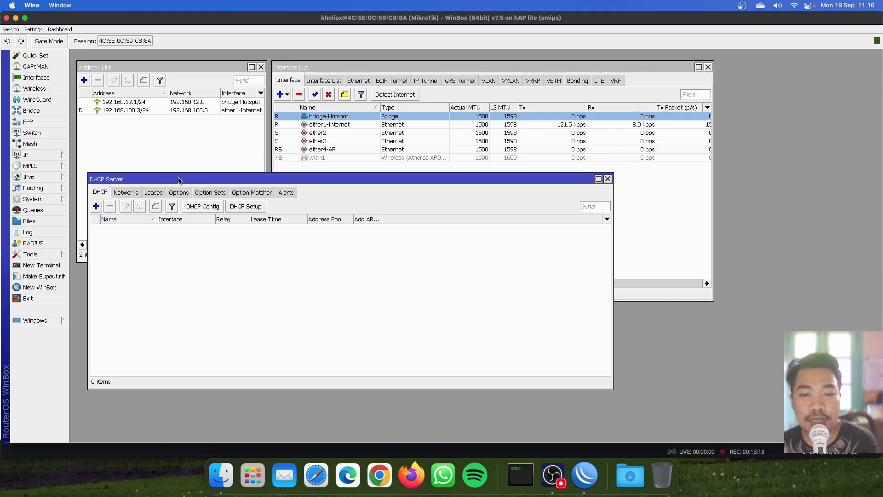
{"action": "left_click", "coordinate": [49, 157]}
{"action": "left_click", "coordinate": [104, 295]}
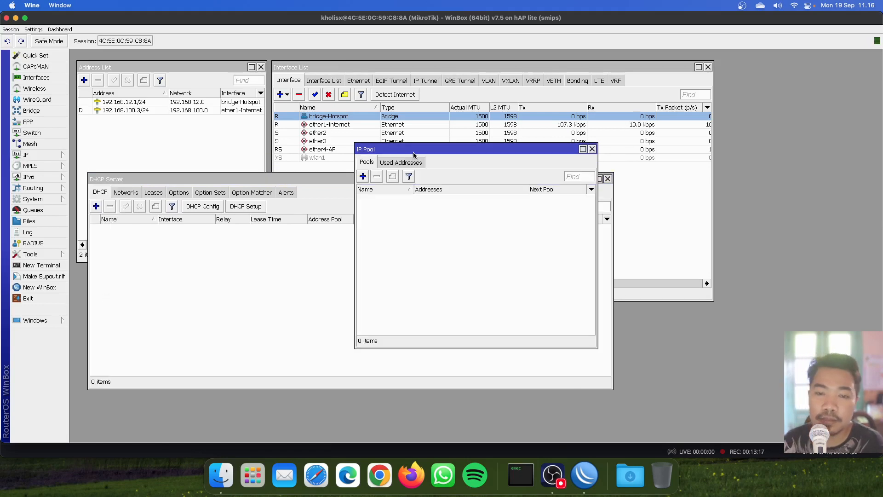
Step: Check the pool tabs, then start and cancel the DHCP Setup wizard on bridge-Hotspot
{"action": "left_click_drag", "start_coordinate": [413, 153], "coordinate": [619, 147]}
{"action": "left_click", "coordinate": [607, 156]}
{"action": "left_click", "coordinate": [579, 157]}
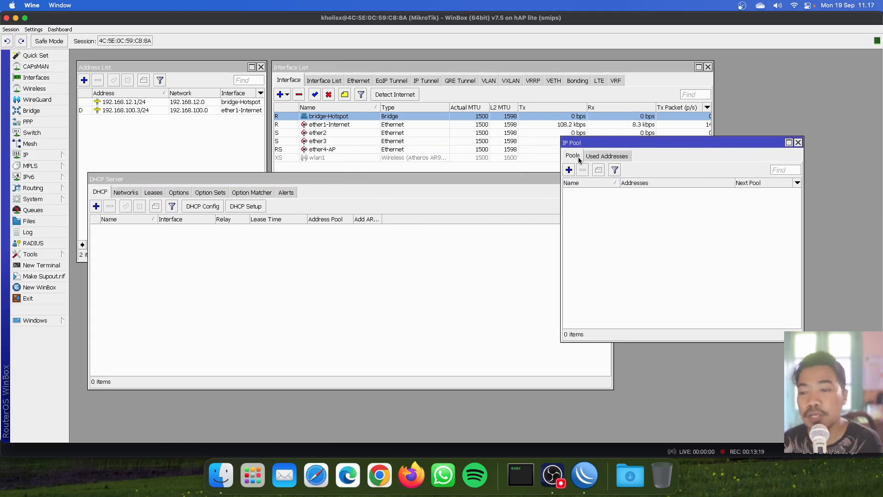
{"action": "left_click", "coordinate": [250, 296]}
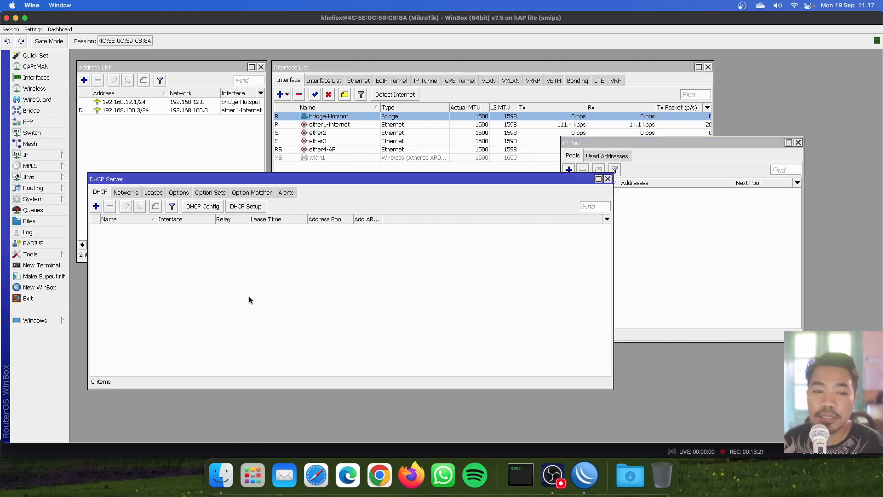
{"action": "left_click", "coordinate": [245, 206]}
{"action": "left_click", "coordinate": [541, 244]}
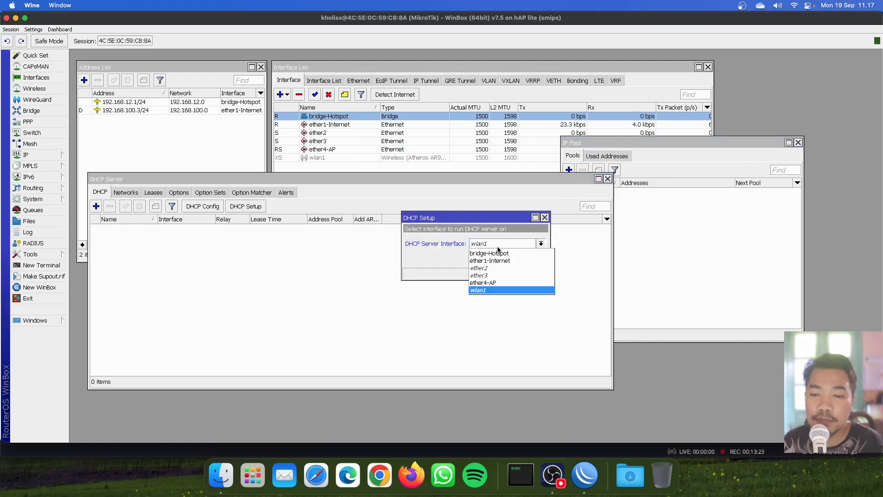
{"action": "left_click", "coordinate": [490, 251]}
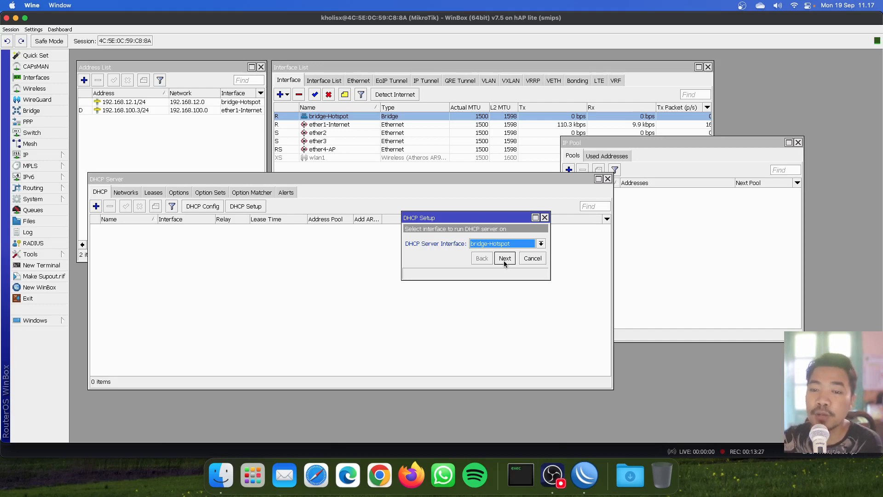
{"action": "left_click", "coordinate": [686, 236]}
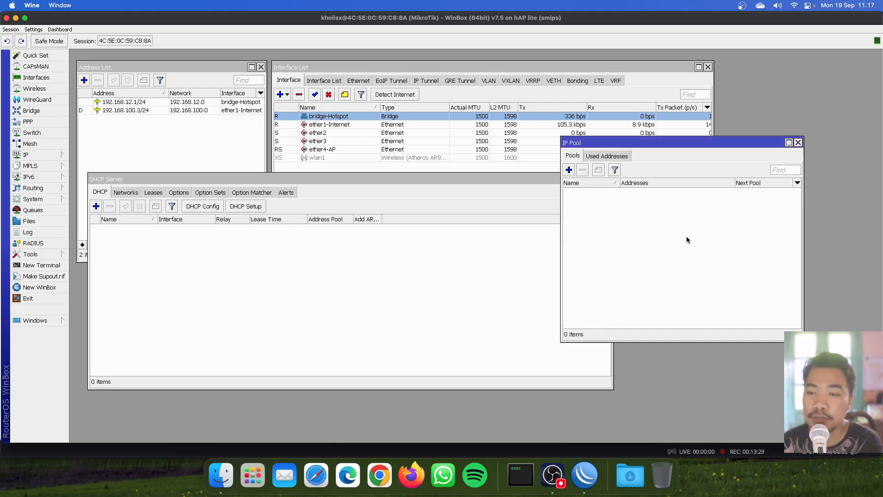
Step: Add IP pool pool-Hotspot with range 192.168.12.2-192.168.12.254 and save it
{"action": "left_click", "coordinate": [569, 170]}
{"action": "left_click", "coordinate": [478, 211]}
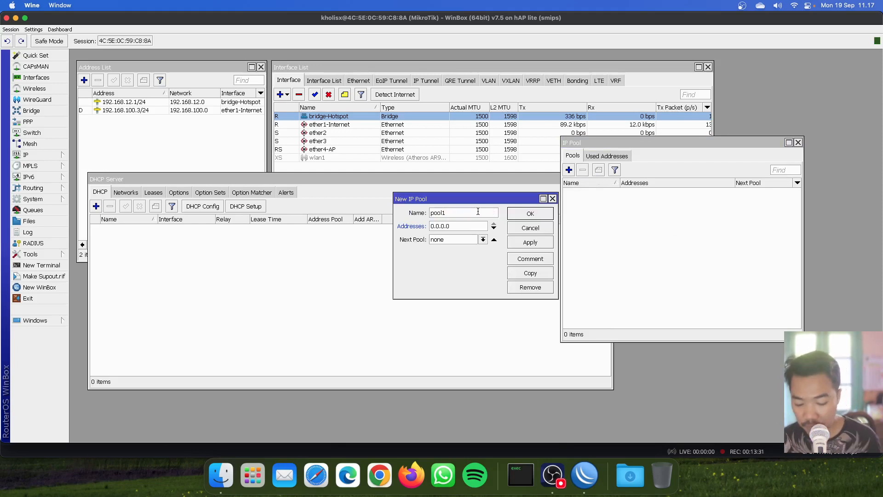
{"action": "key", "text": "BackSpace"}
{"action": "type", "text": "-Hot"}
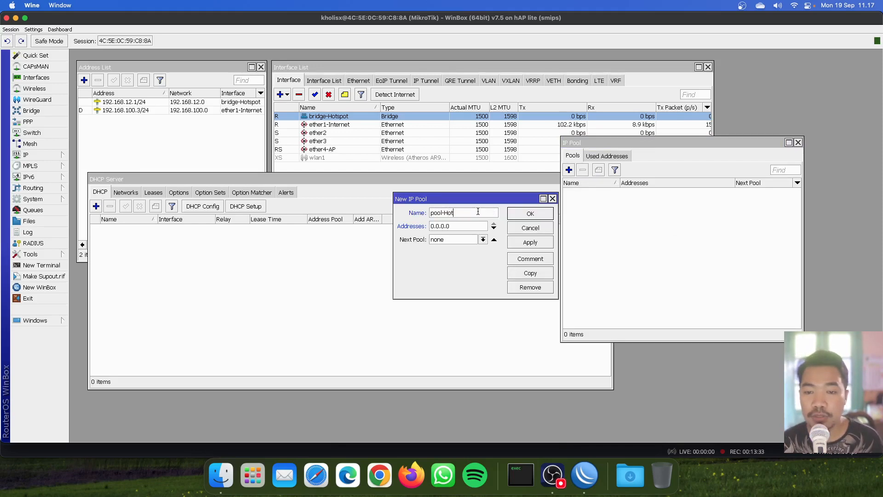
{"action": "type", "text": "spot"}
{"action": "key", "text": "Tab"}
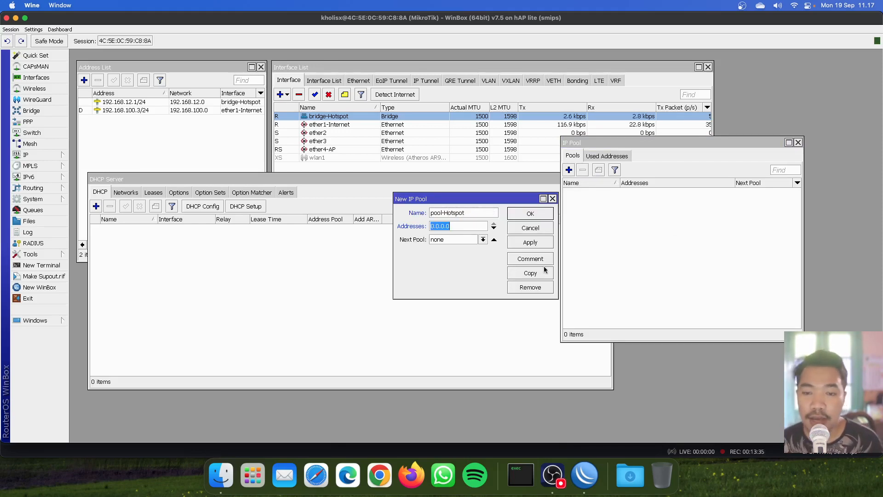
{"action": "left_click_drag", "start_coordinate": [558, 251], "coordinate": [714, 249]}
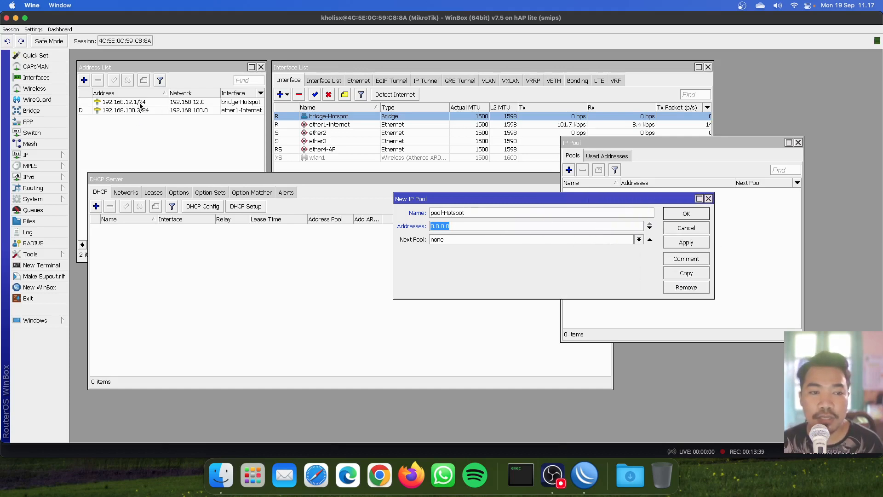
{"action": "mouse_move", "coordinate": [141, 105]}
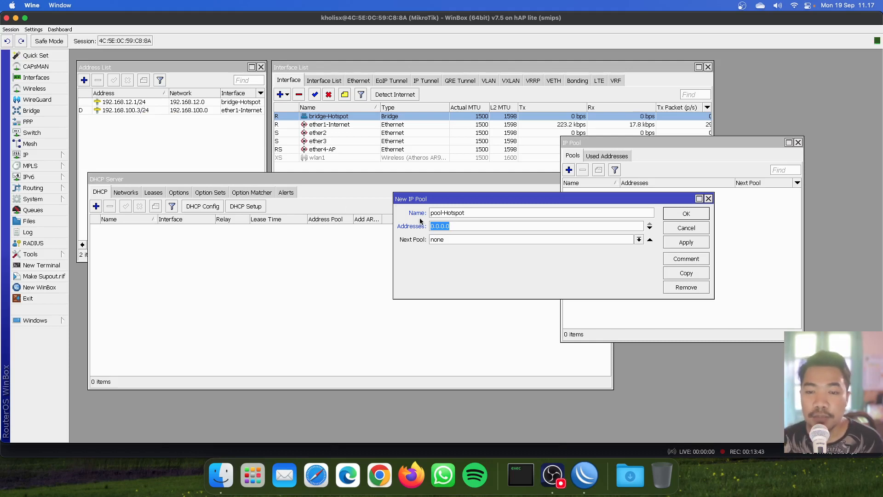
{"action": "type", "text": "19"}
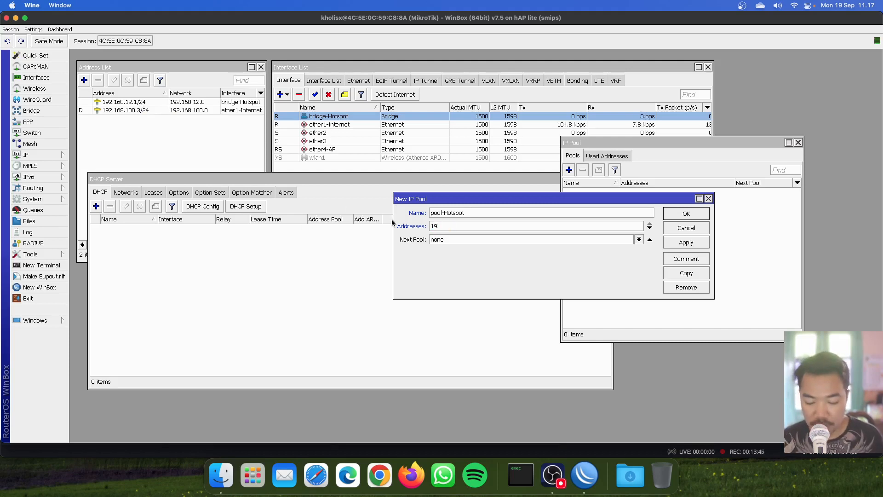
{"action": "type", "text": "2.168.12.2"}
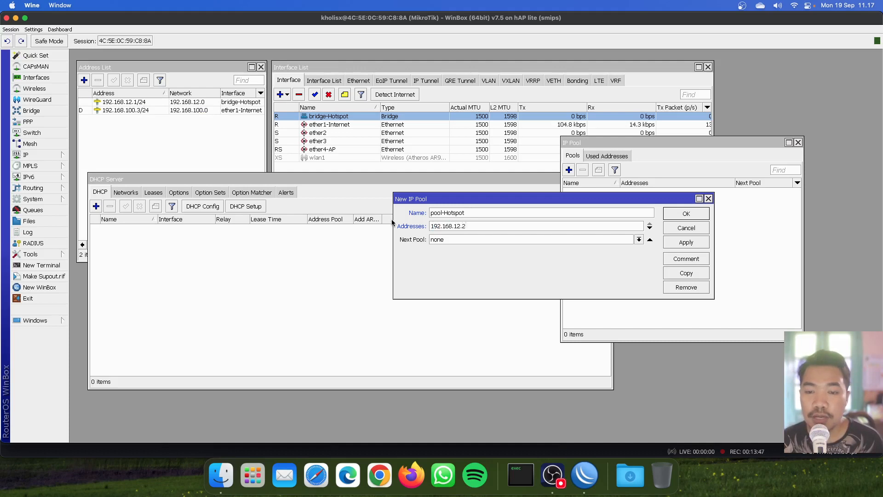
{"action": "type", "text": "-192.16"}
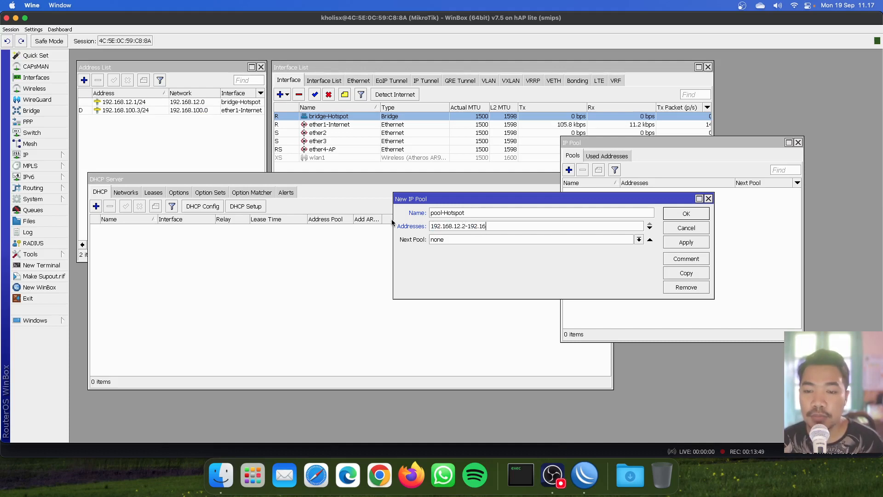
{"action": "type", "text": "9"}
{"action": "type", "text": ".12.2"}
{"action": "type", "text": "54"}
{"action": "left_click", "coordinate": [686, 242]}
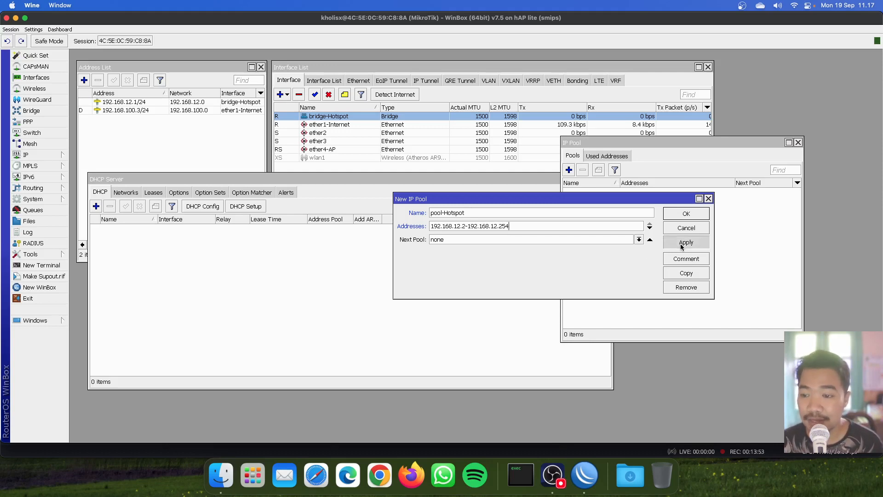
{"action": "left_click", "coordinate": [526, 224]}
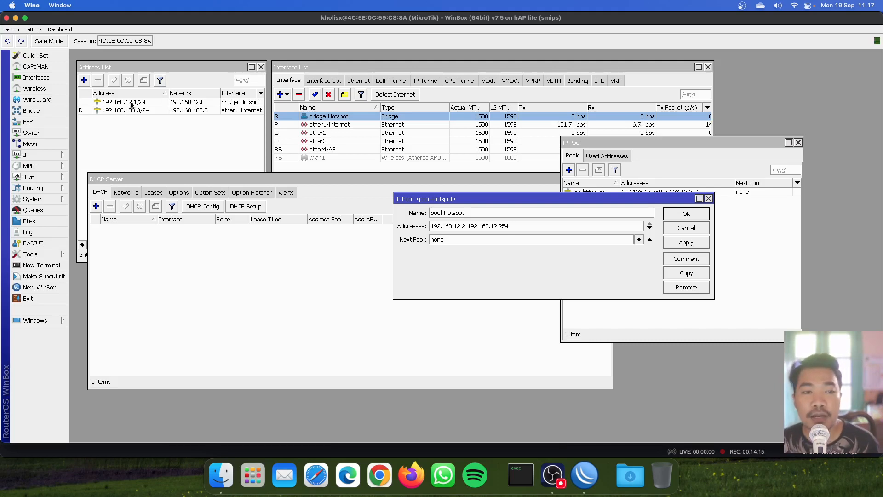
{"action": "mouse_move", "coordinate": [131, 105]}
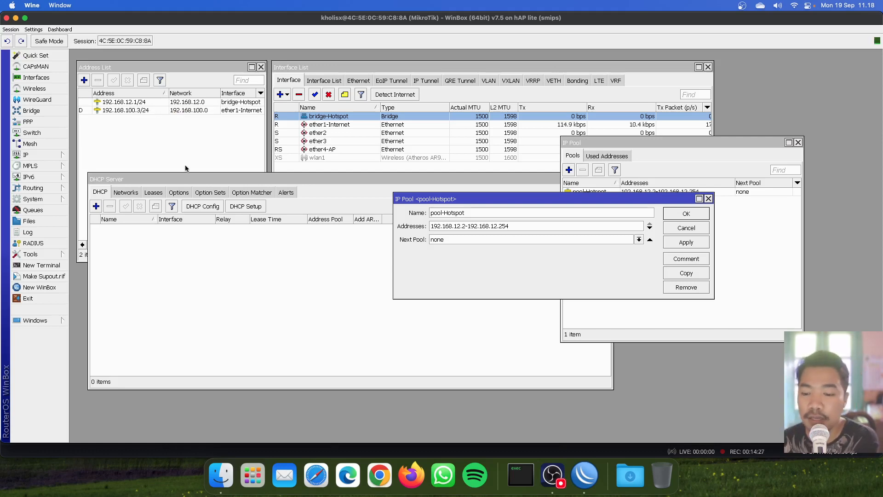
{"action": "left_click", "coordinate": [683, 216]}
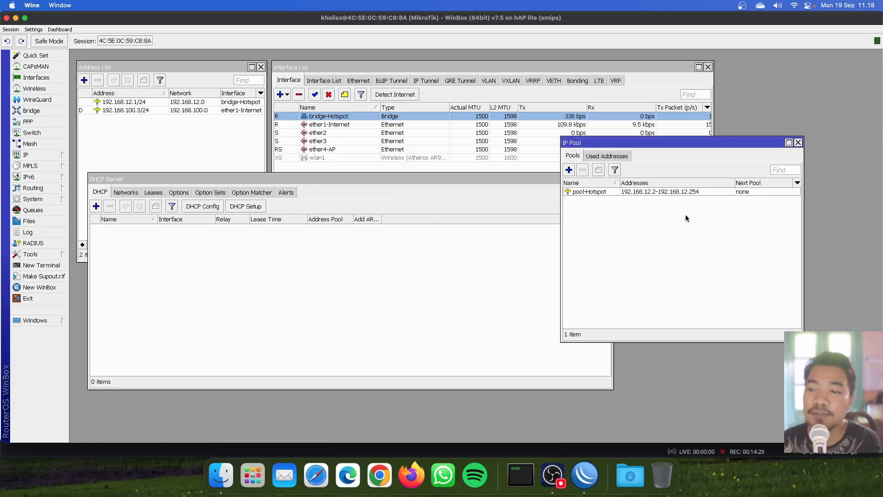
Step: Select pool-Hotspot, then show the Networks tab of the DHCP Server window
{"action": "left_click", "coordinate": [646, 193]}
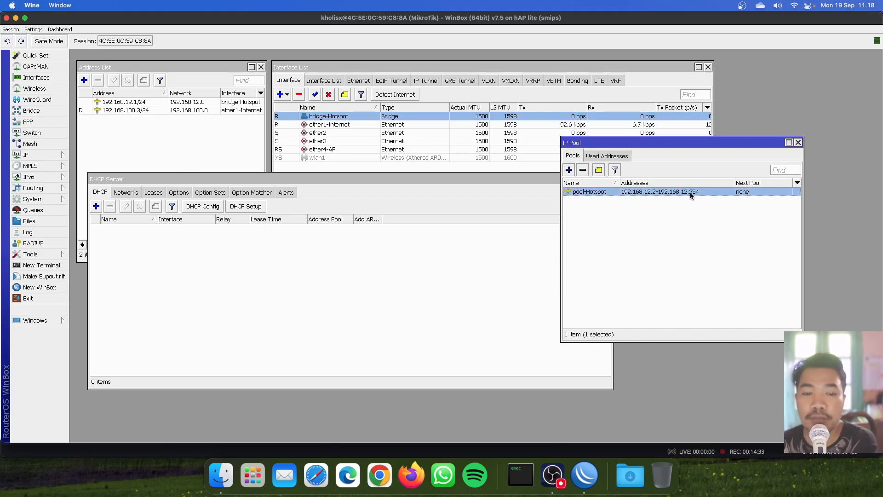
{"action": "left_click", "coordinate": [450, 293]}
{"action": "left_click", "coordinate": [651, 217]}
{"action": "left_click", "coordinate": [498, 267]}
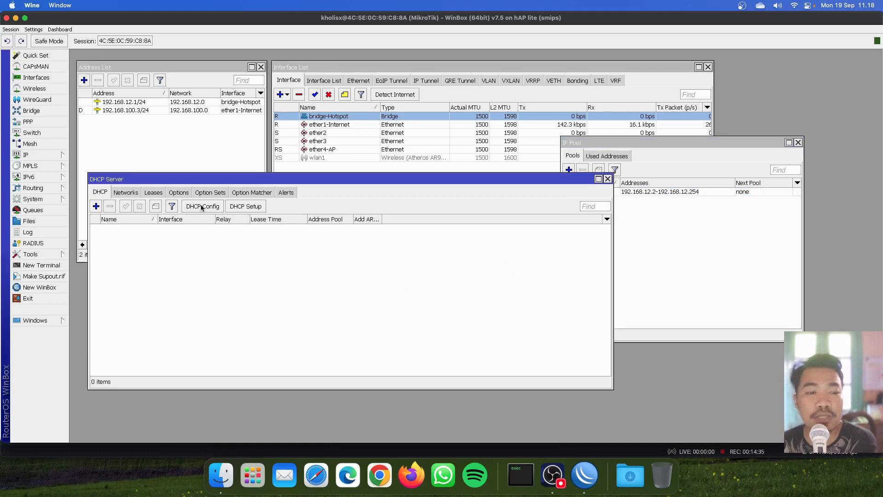
{"action": "left_click", "coordinate": [134, 192]}
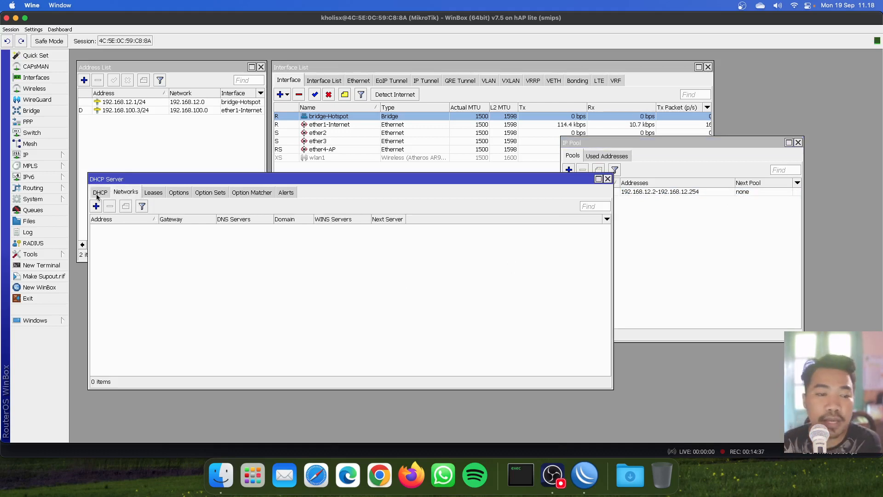
{"action": "left_click", "coordinate": [98, 192]}
{"action": "left_click", "coordinate": [125, 192]}
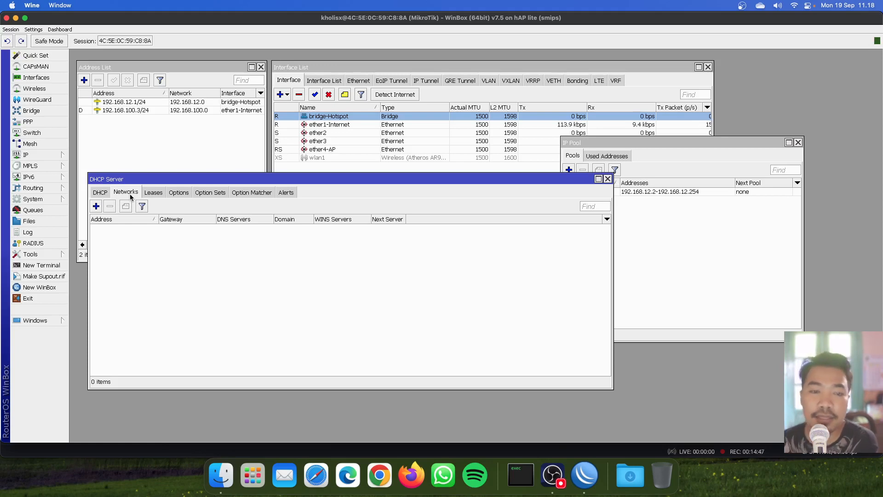
Step: Add DHCP network 192.168.12.0/24 with gateway 192.168.12.1, netmask 24 and DNS 192.168.12.1
{"action": "left_click", "coordinate": [95, 206]}
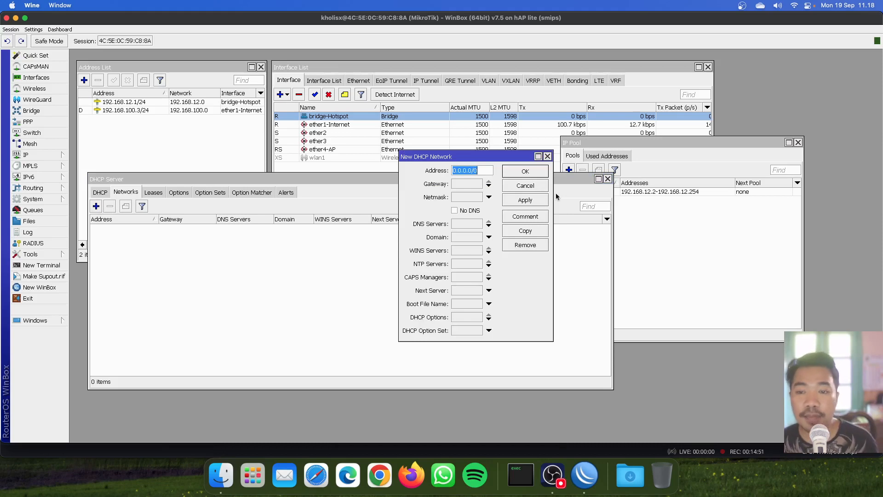
{"action": "type", "text": "192.168.12."}
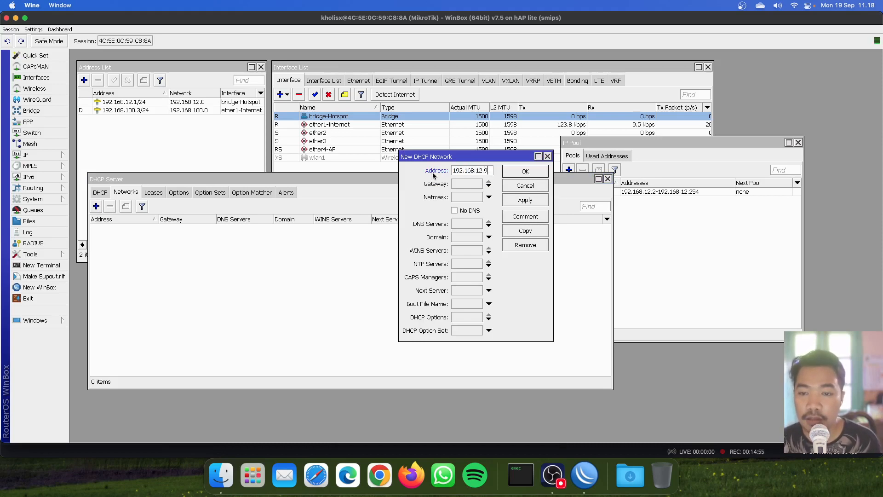
{"action": "type", "text": "0/24"}
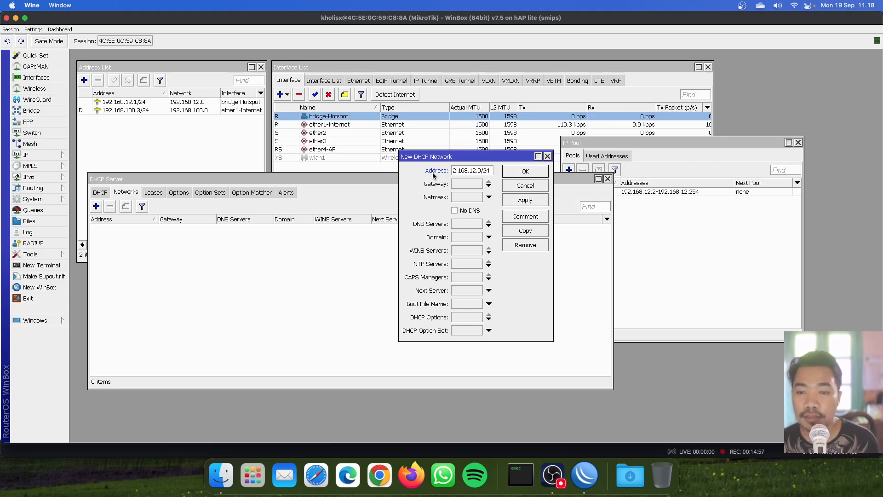
{"action": "key", "text": "Tab"}
{"action": "type", "text": "192.16"}
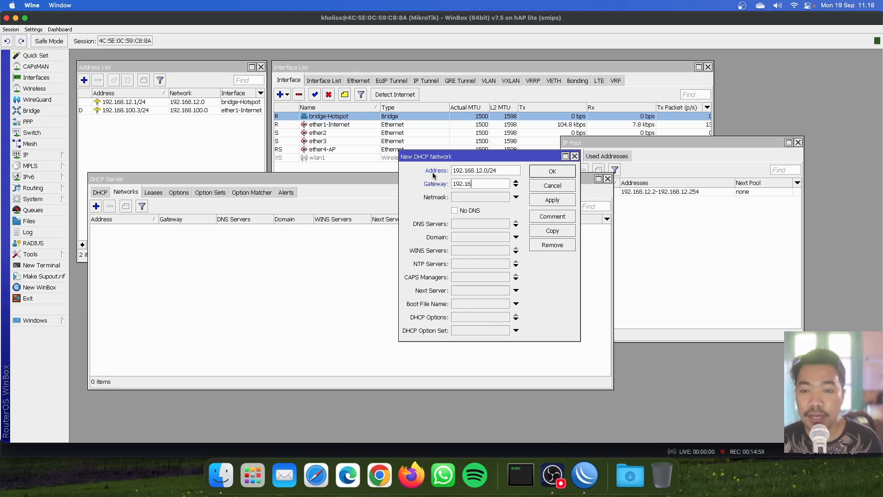
{"action": "type", "text": "8.12.1"}
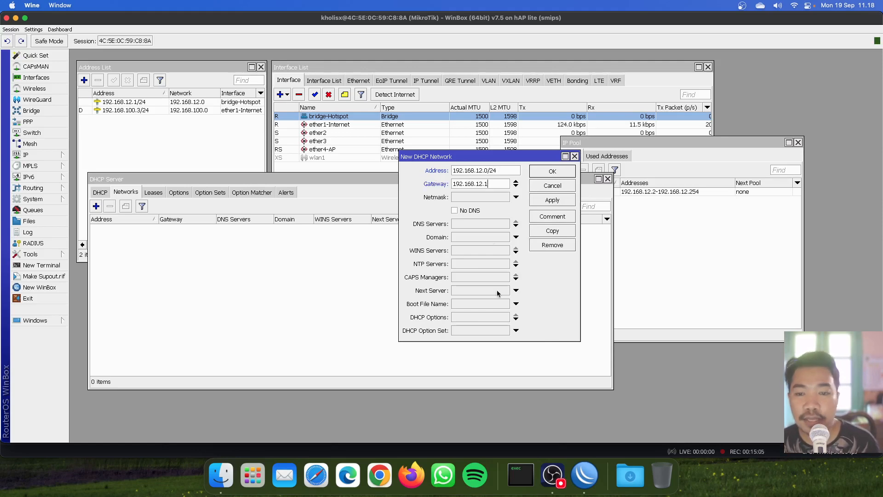
{"action": "left_click", "coordinate": [482, 198]}
{"action": "type", "text": "24"}
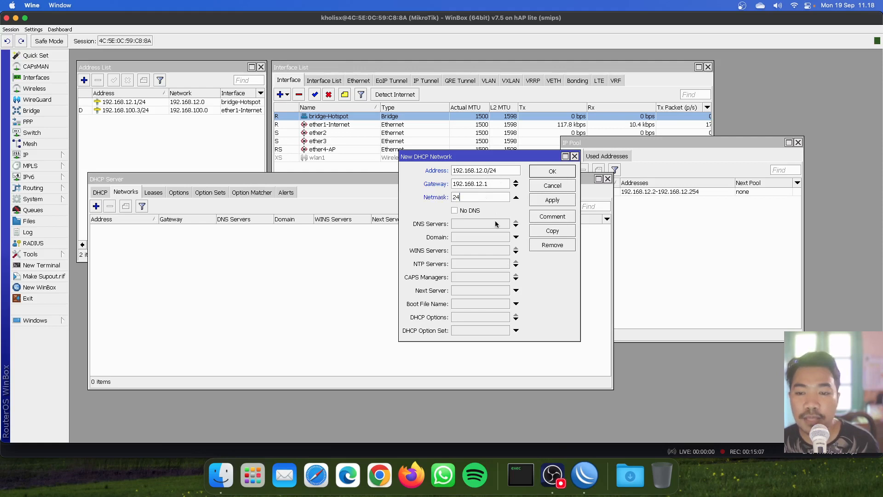
{"action": "left_click", "coordinate": [496, 225]}
{"action": "type", "text": "1"}
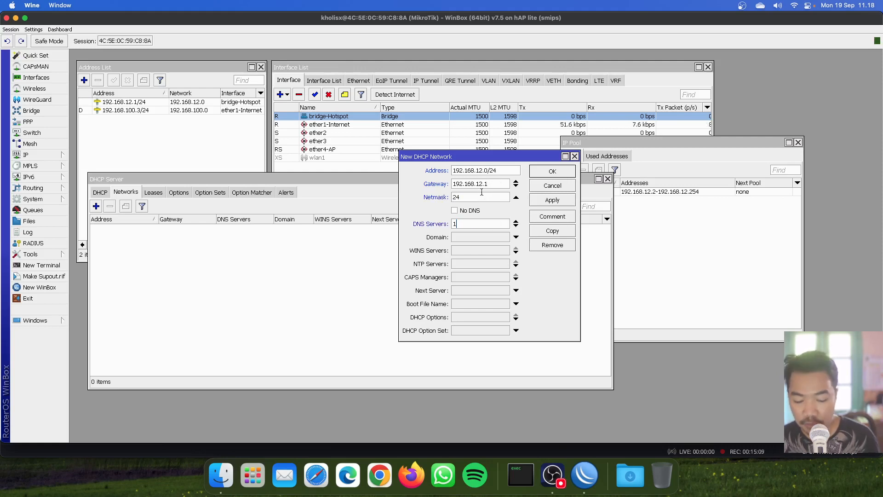
{"action": "type", "text": "92.168.12.1"}
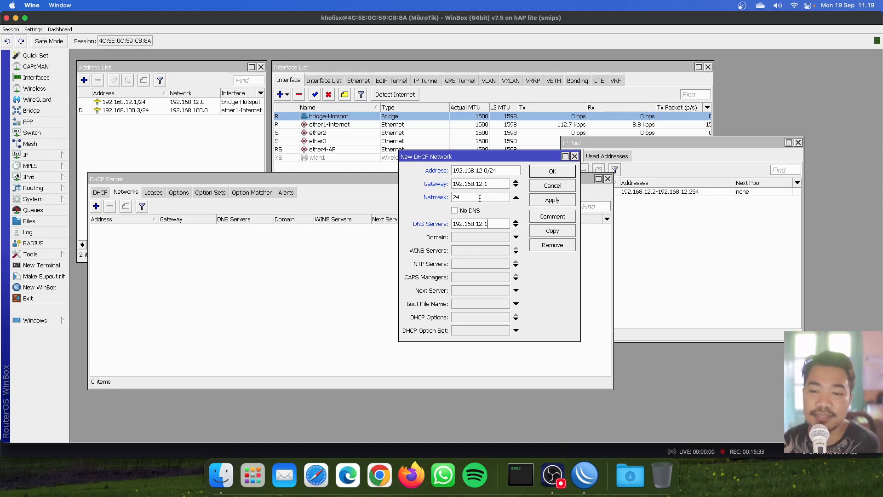
{"action": "left_click", "coordinate": [552, 201]}
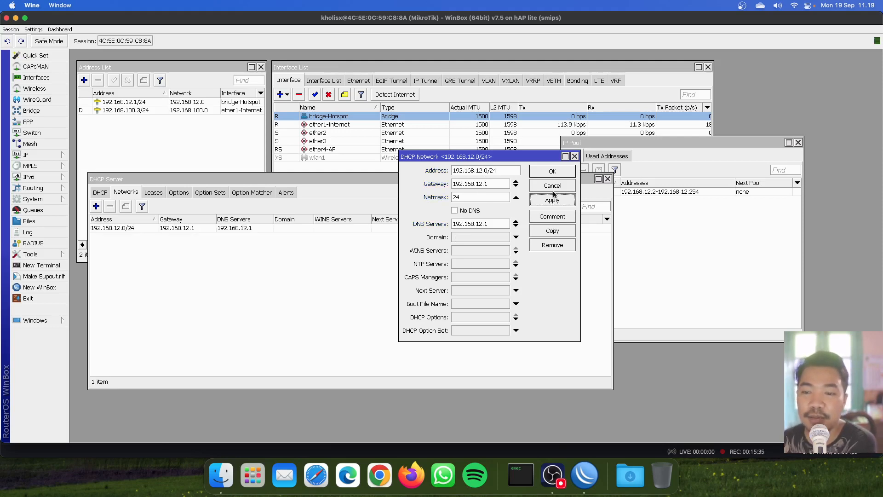
{"action": "left_click", "coordinate": [553, 172]}
{"action": "left_click", "coordinate": [221, 229]}
{"action": "left_click", "coordinate": [217, 249]}
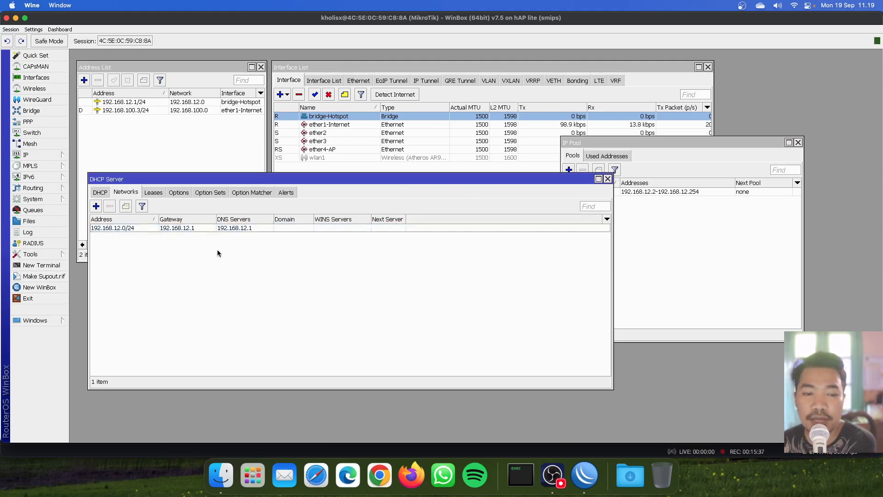
Step: Add DHCP server server-Hotspot on interface bridge-Hotspot with address pool pool-Hotspot
{"action": "left_click", "coordinate": [101, 194]}
{"action": "left_click", "coordinate": [96, 206]}
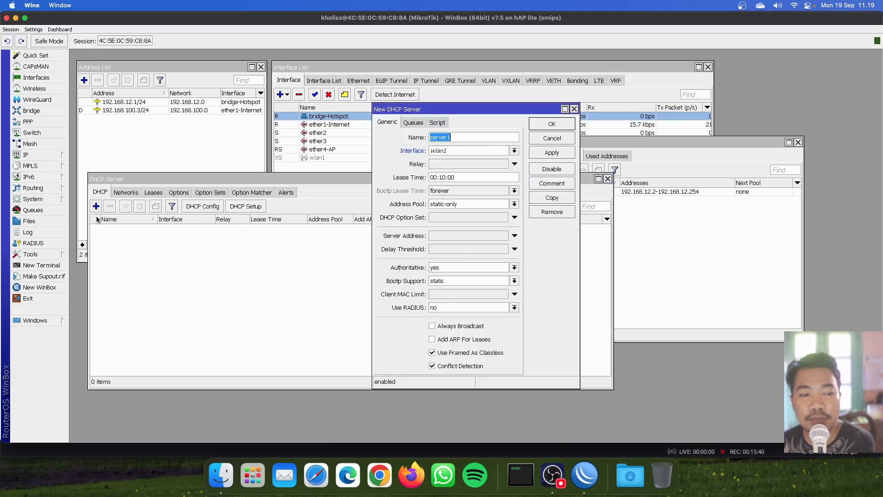
{"action": "left_click", "coordinate": [474, 138]}
{"action": "key", "text": "BackSpace"}
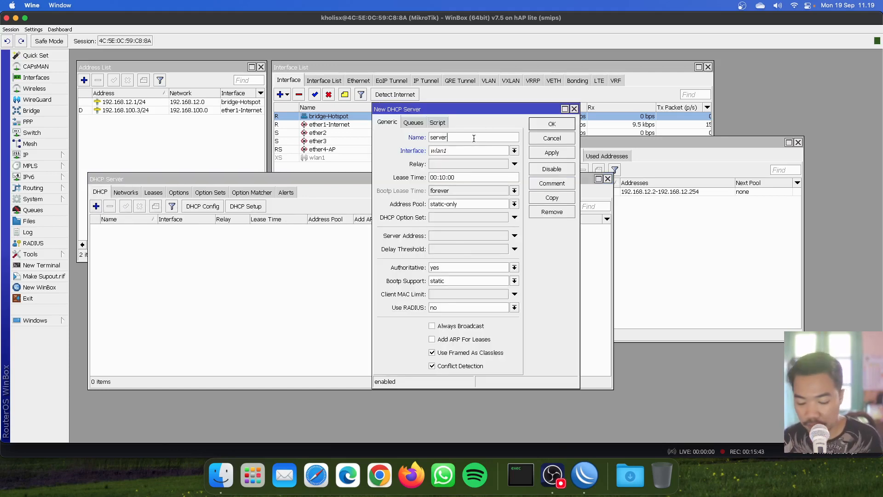
{"action": "type", "text": "-Hotspot"}
{"action": "left_click", "coordinate": [481, 151]}
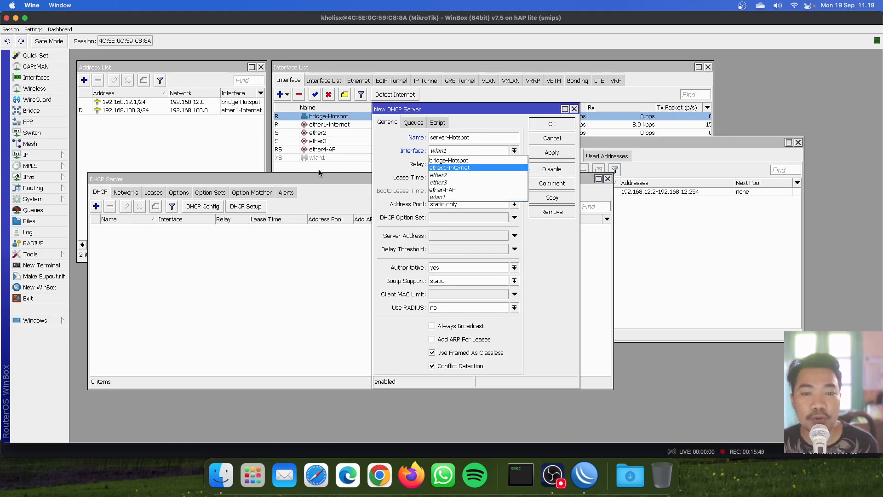
{"action": "left_click", "coordinate": [454, 160]}
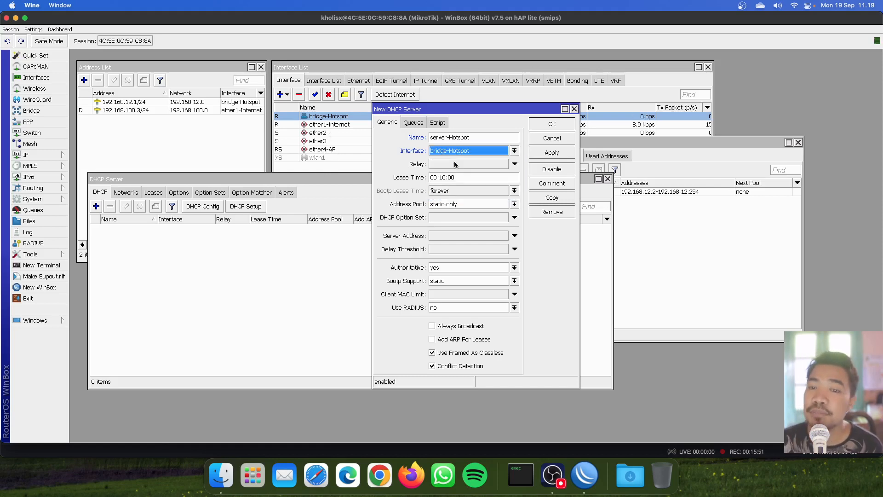
{"action": "left_click", "coordinate": [446, 205]}
{"action": "left_click", "coordinate": [448, 214]}
Step: Enable Add ARP For Leases, set lease time 01:39:00, and save server-Hotspot
{"action": "left_click", "coordinate": [764, 283]}
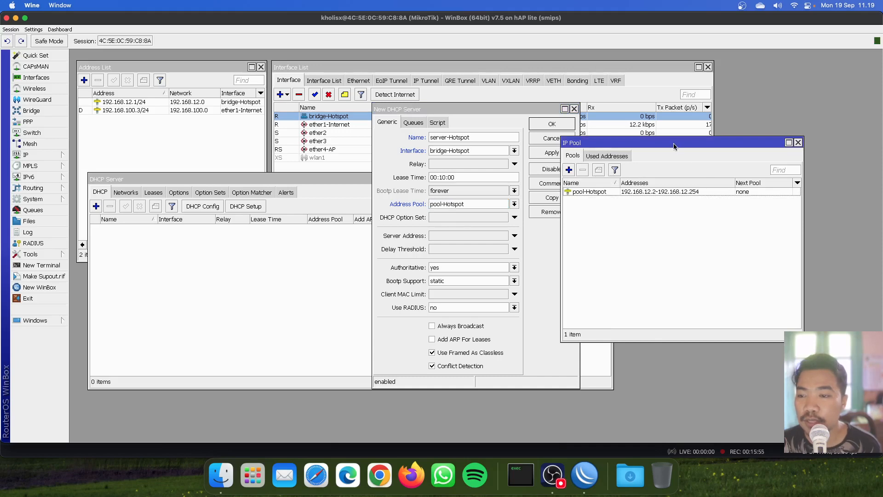
{"action": "left_click_drag", "start_coordinate": [674, 146], "coordinate": [737, 95]}
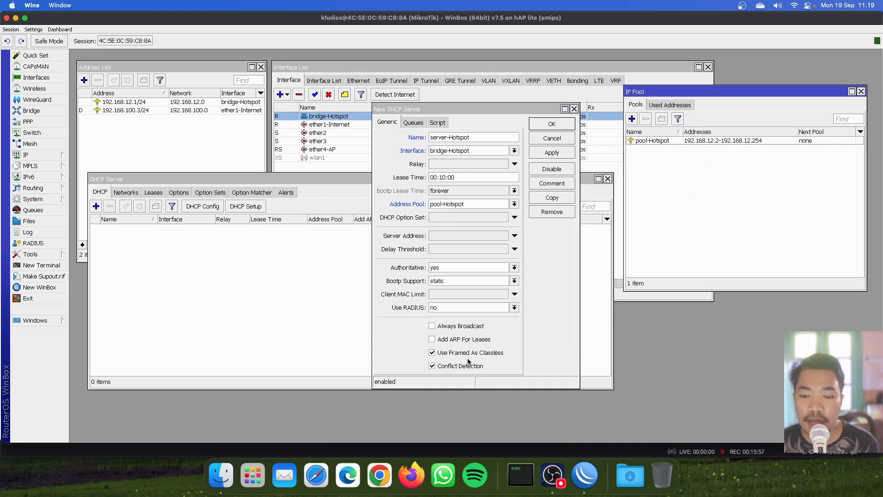
{"action": "left_click", "coordinate": [465, 341]}
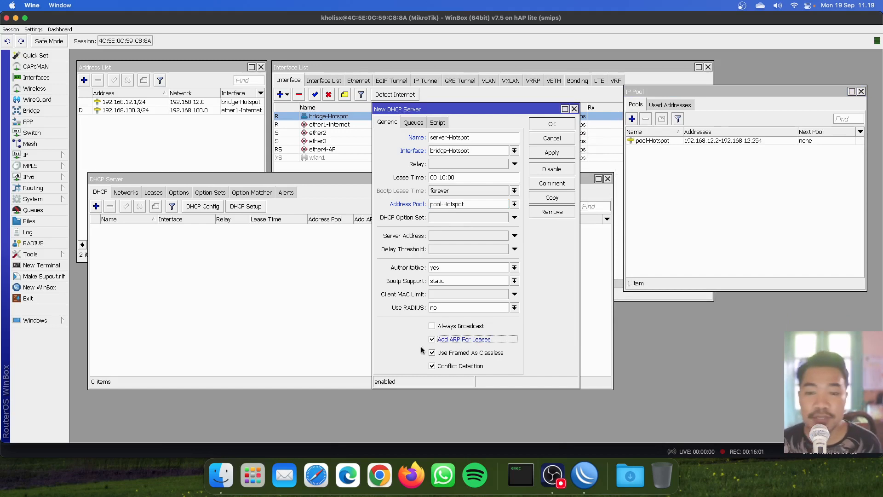
{"action": "left_click", "coordinate": [444, 178]}
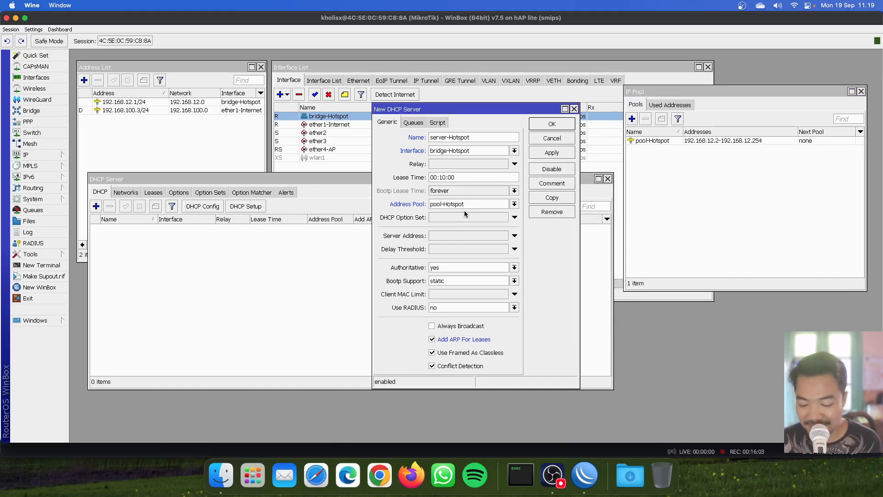
{"action": "key", "text": "BackSpace"}
{"action": "key", "text": "BackSpace"}
{"action": "type", "text": "99"}
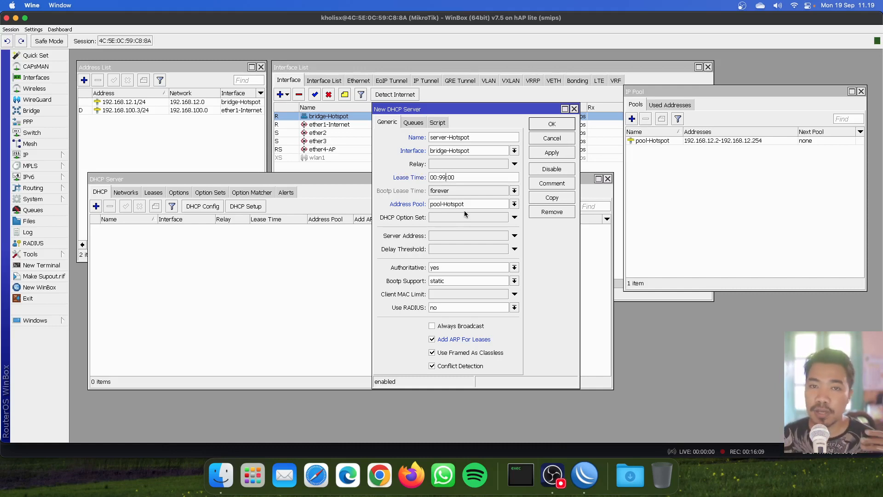
{"action": "left_click", "coordinate": [546, 154]}
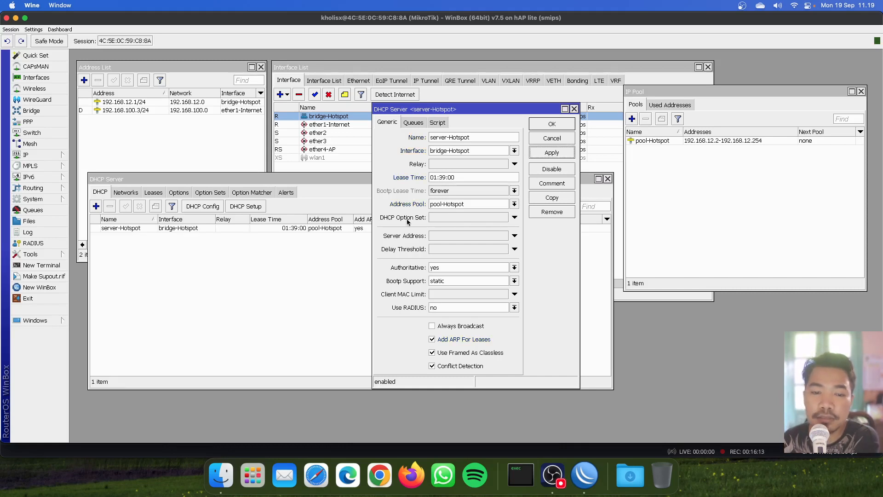
{"action": "left_click", "coordinate": [552, 124]}
{"action": "left_click", "coordinate": [490, 265]}
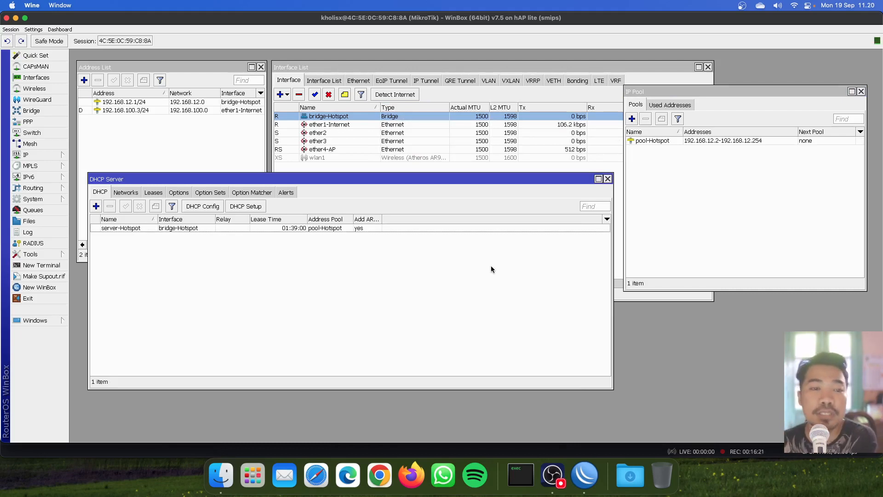
Step: Show the Leases tab and select the bound 192.168.12.254 lease from server-Hotspot
{"action": "left_click", "coordinate": [155, 193]}
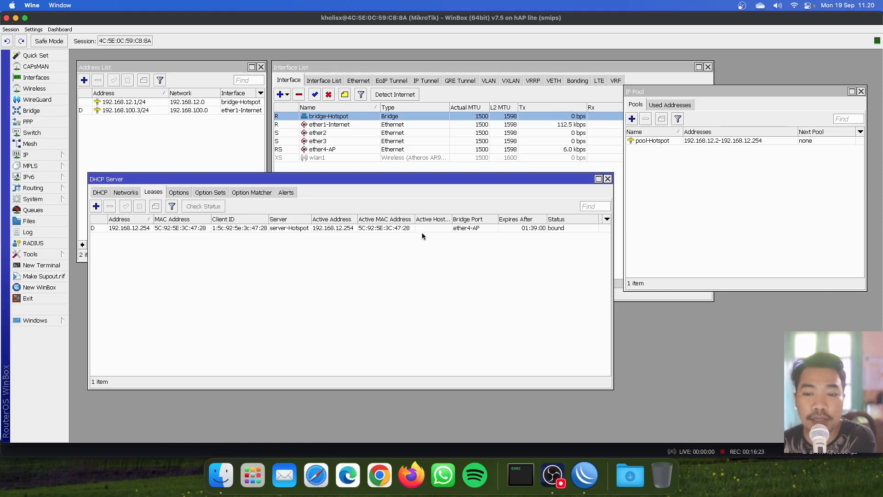
{"action": "left_click", "coordinate": [254, 228]}
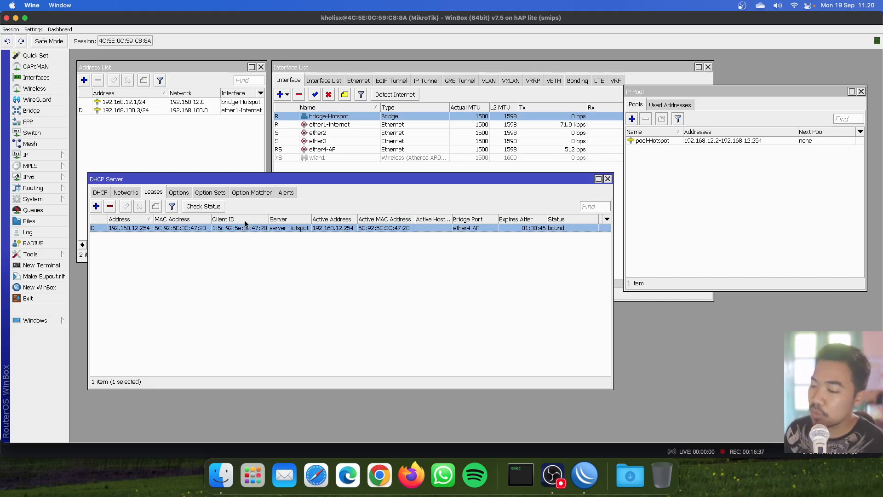
{"action": "left_click", "coordinate": [561, 468]}
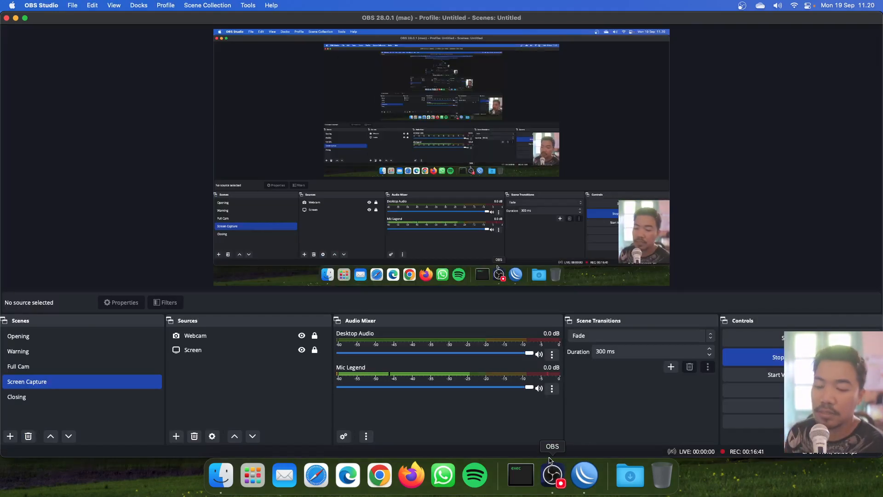
{"action": "left_click", "coordinate": [576, 478]}
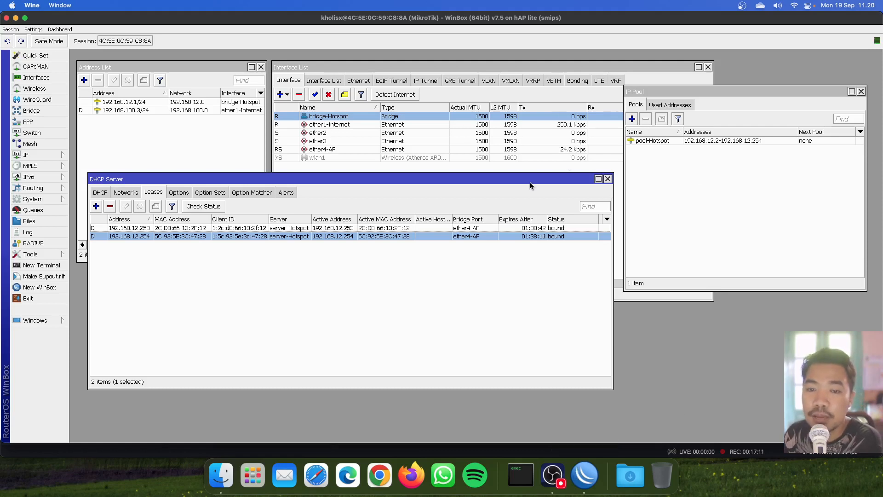
Step: Move the DHCP Server window down and bring the Interface List forward to watch traffic
{"action": "left_click_drag", "start_coordinate": [531, 184], "coordinate": [531, 207]}
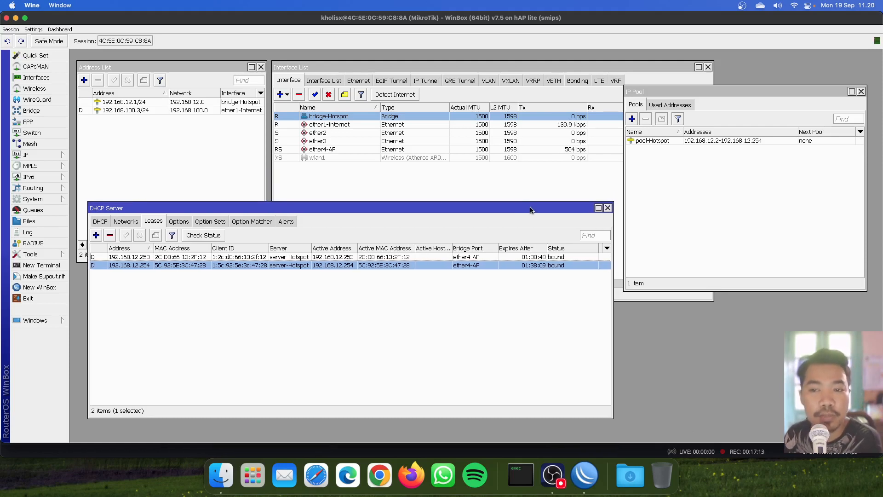
{"action": "left_click", "coordinate": [578, 174]}
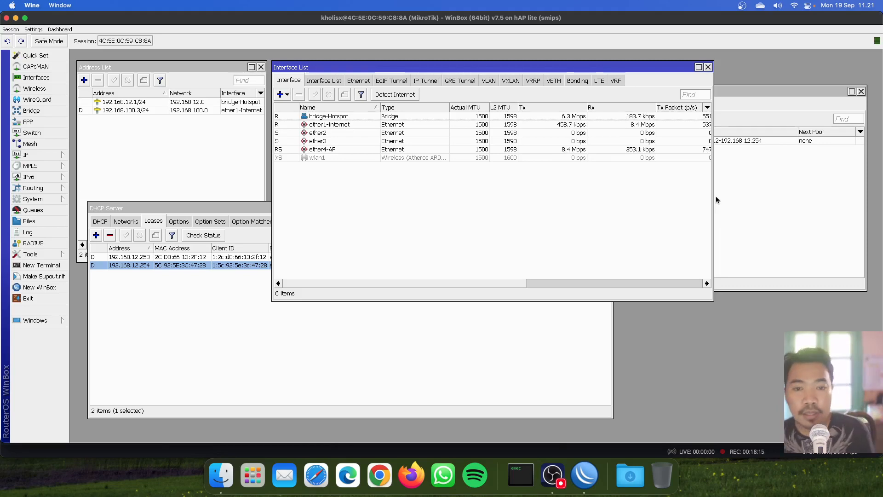
Step: Switch to OBS Studio and change the recording to the Full Cam scene
{"action": "left_click", "coordinate": [561, 481]}
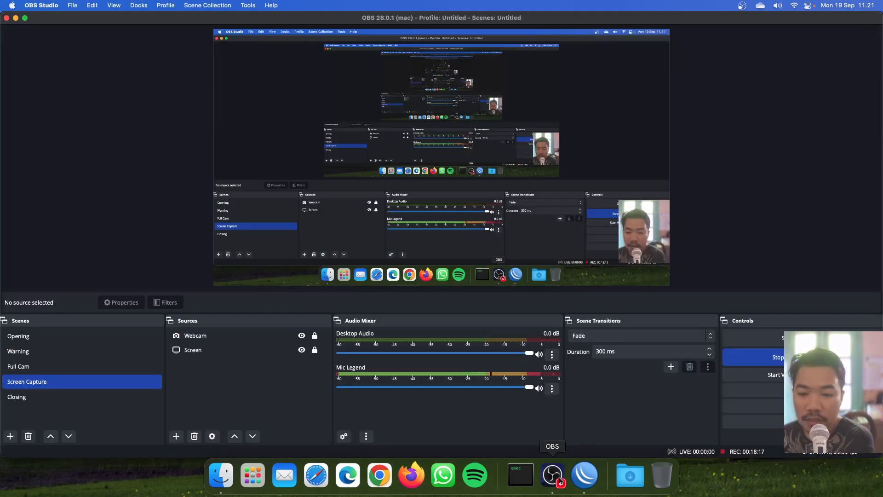
{"action": "left_click", "coordinate": [584, 476]}
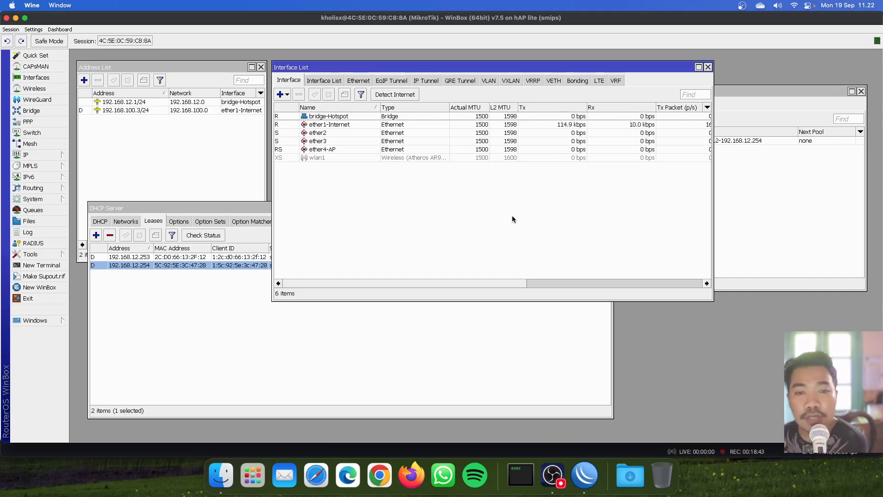
{"action": "left_click", "coordinate": [552, 475]}
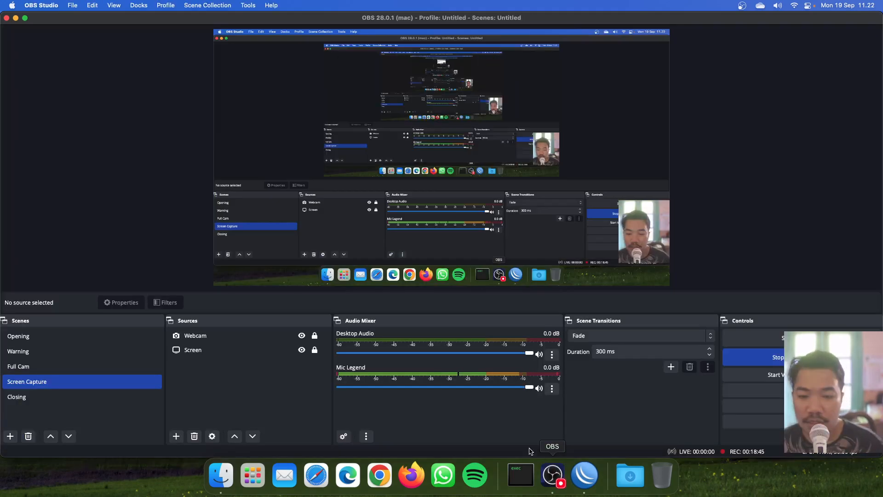
{"action": "key", "text": "Up"}
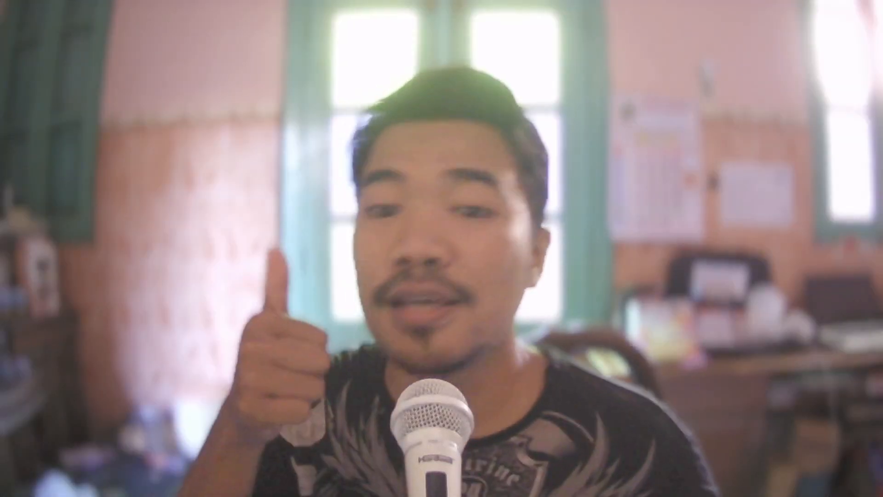